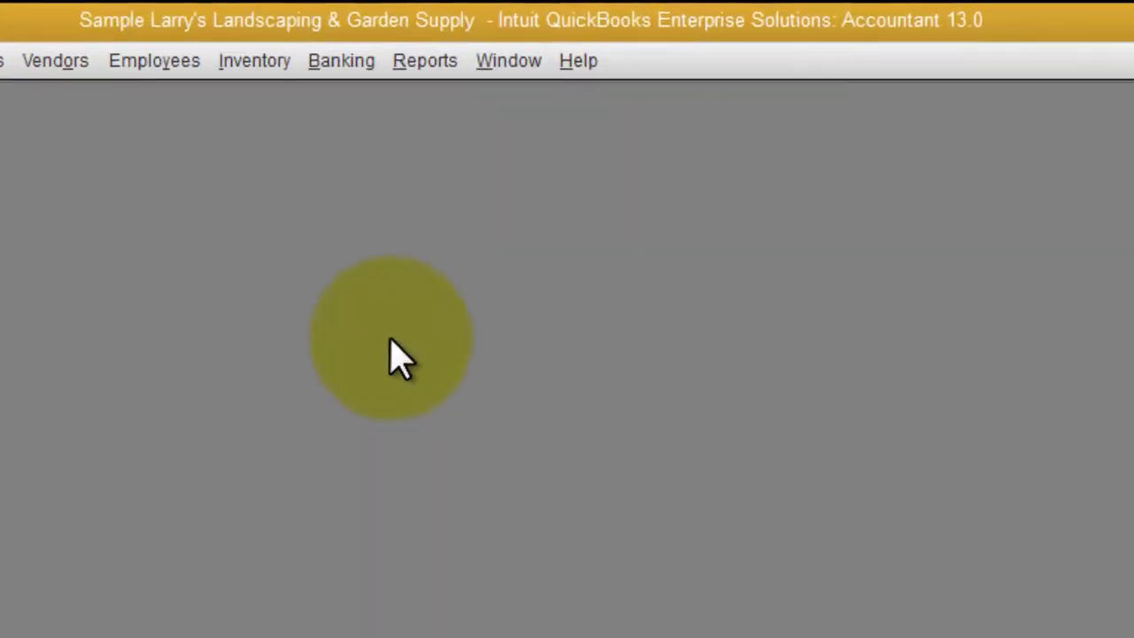
# Run Sales by Customer Summary for Last Fiscal Year (Oct 2016–Sep 2017) with Month columns
pyautogui.click(478, 36)
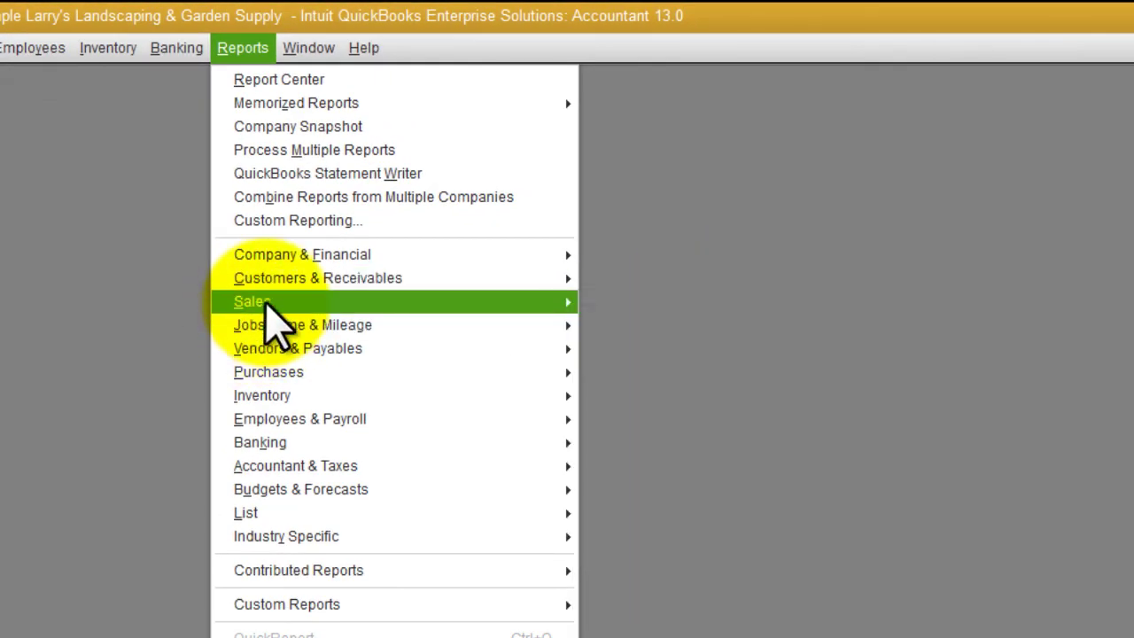
pyautogui.moveTo(266, 303)
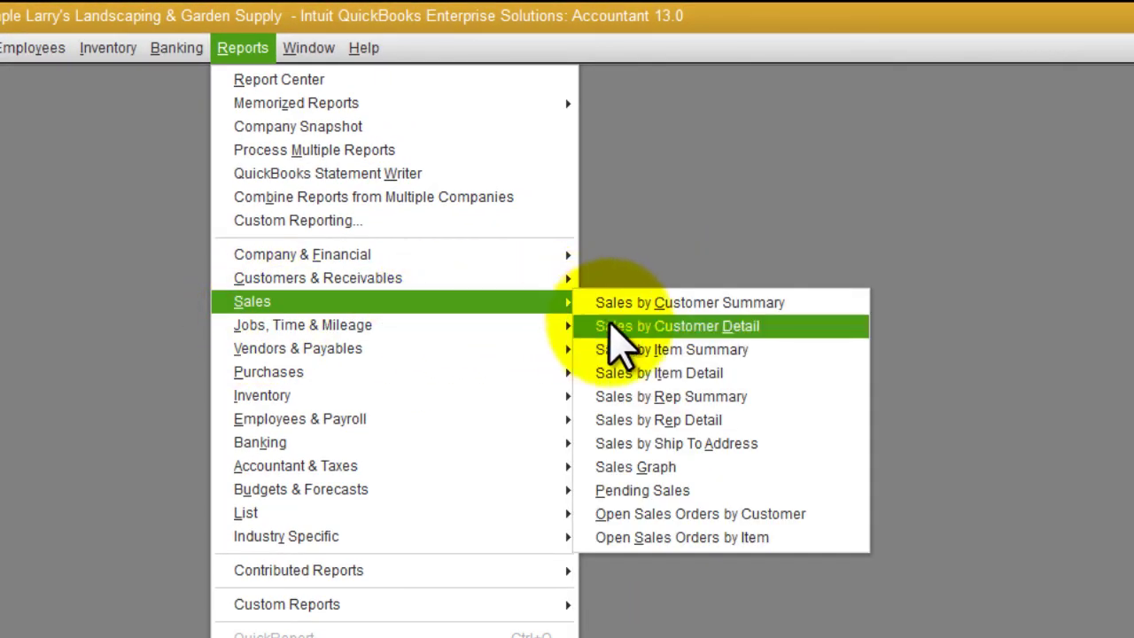
pyautogui.click(662, 306)
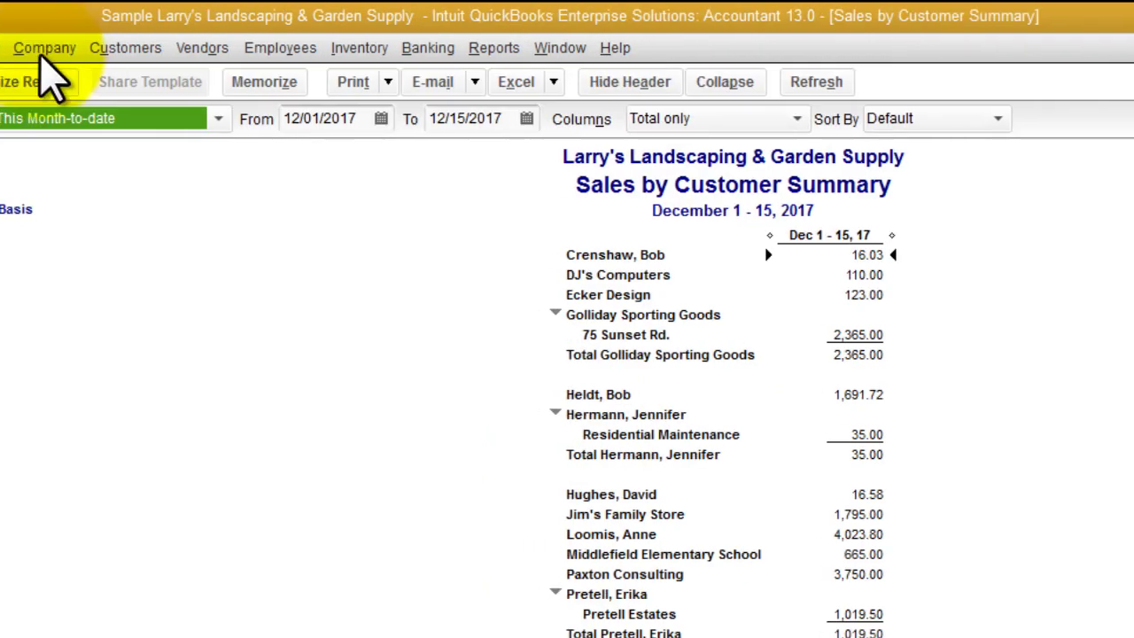
pyautogui.click(220, 120)
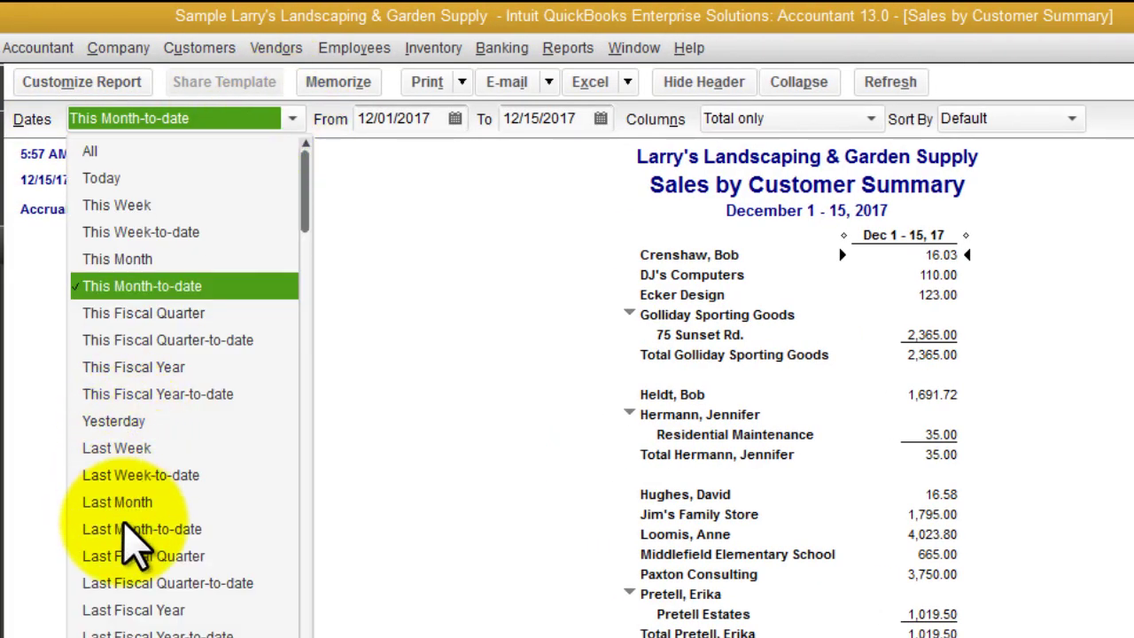
pyautogui.click(142, 610)
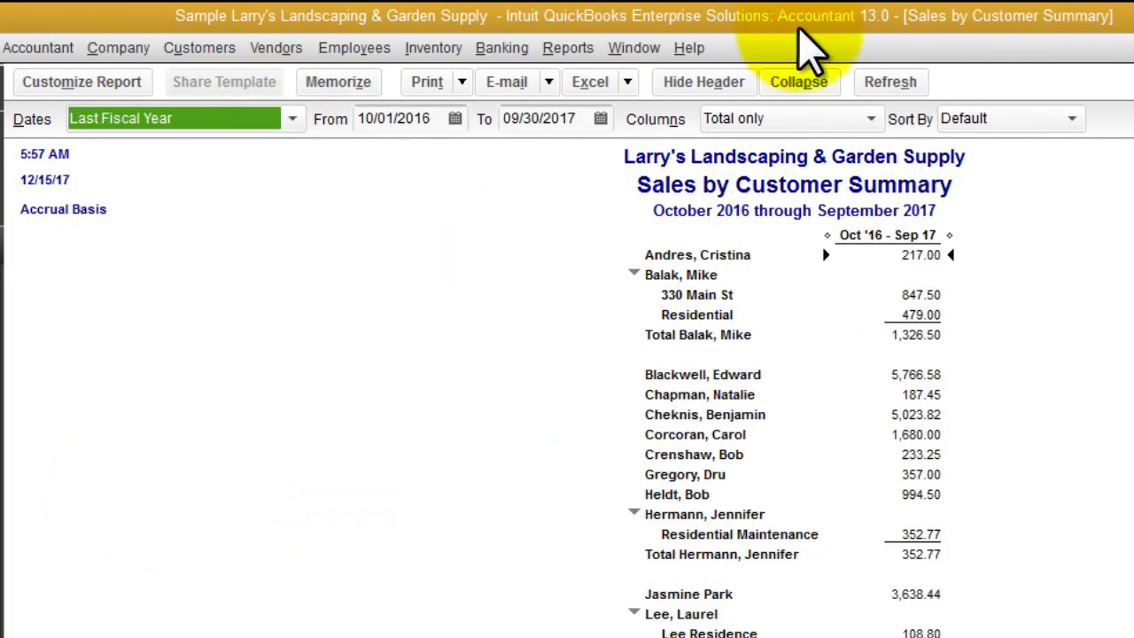
pyautogui.click(823, 118)
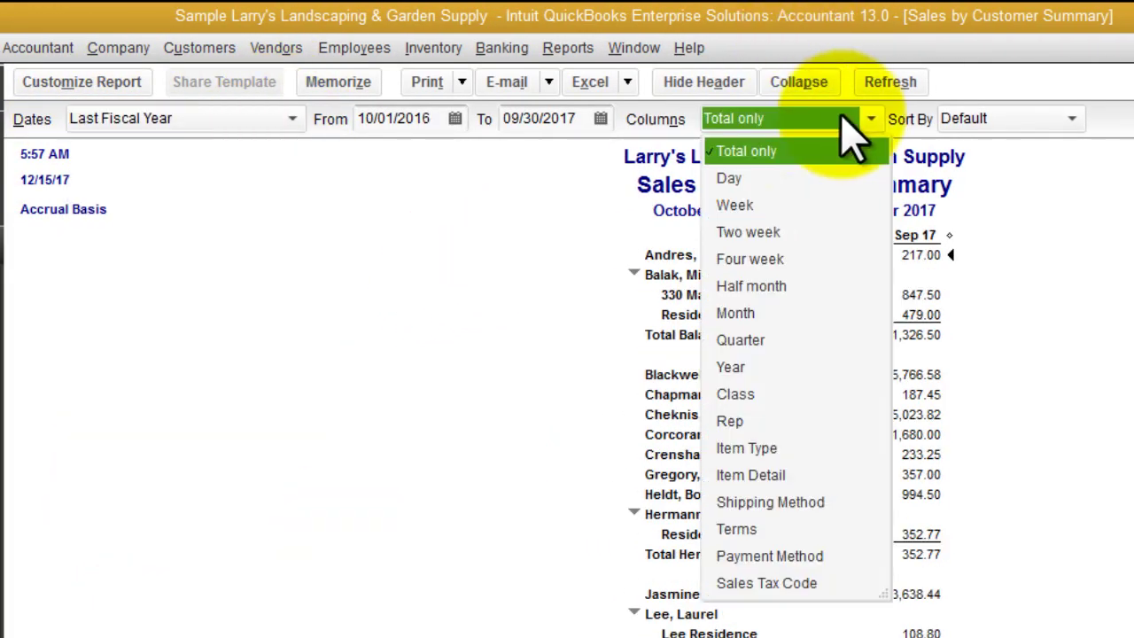
pyautogui.click(743, 313)
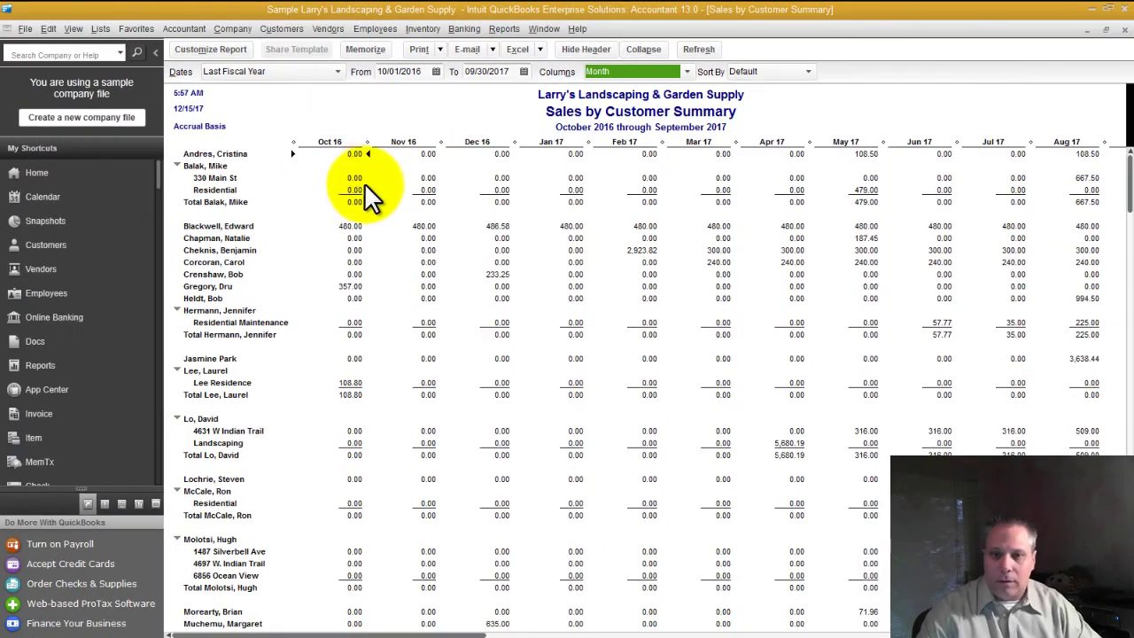
pyautogui.click(364, 180)
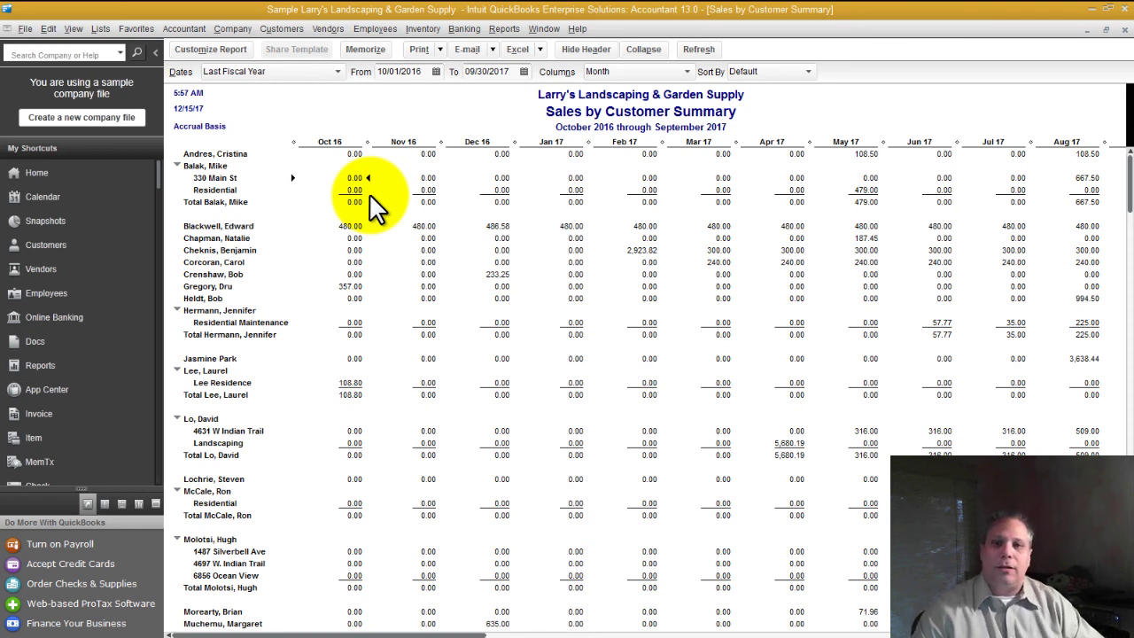
# Export the monthly sales summary to a new Excel workbook, Book3
pyautogui.click(521, 51)
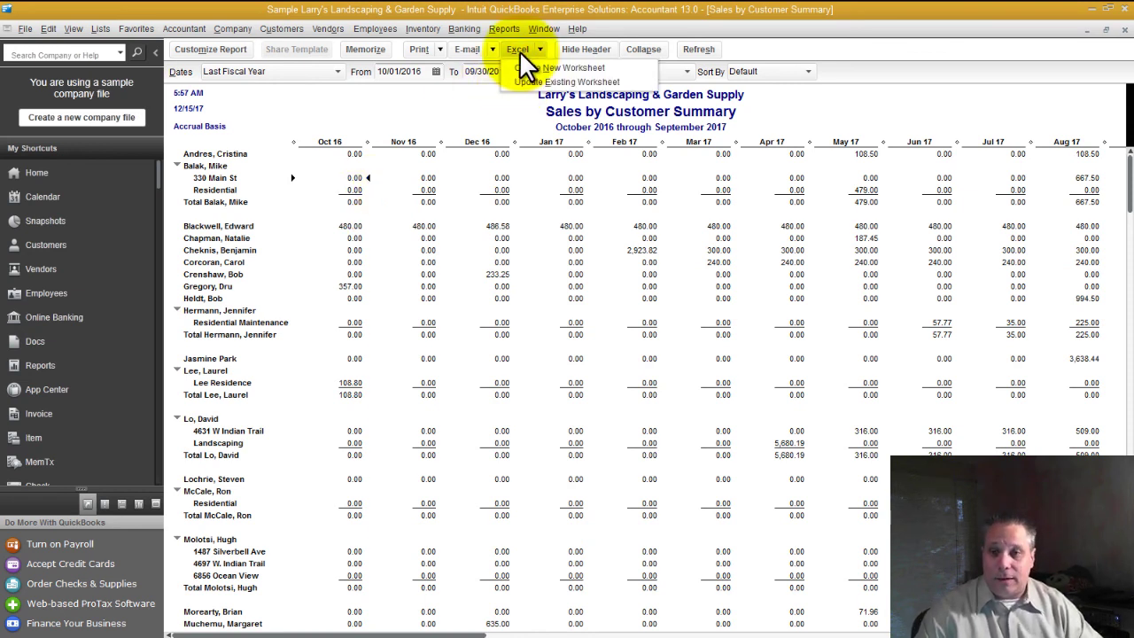
pyautogui.click(527, 68)
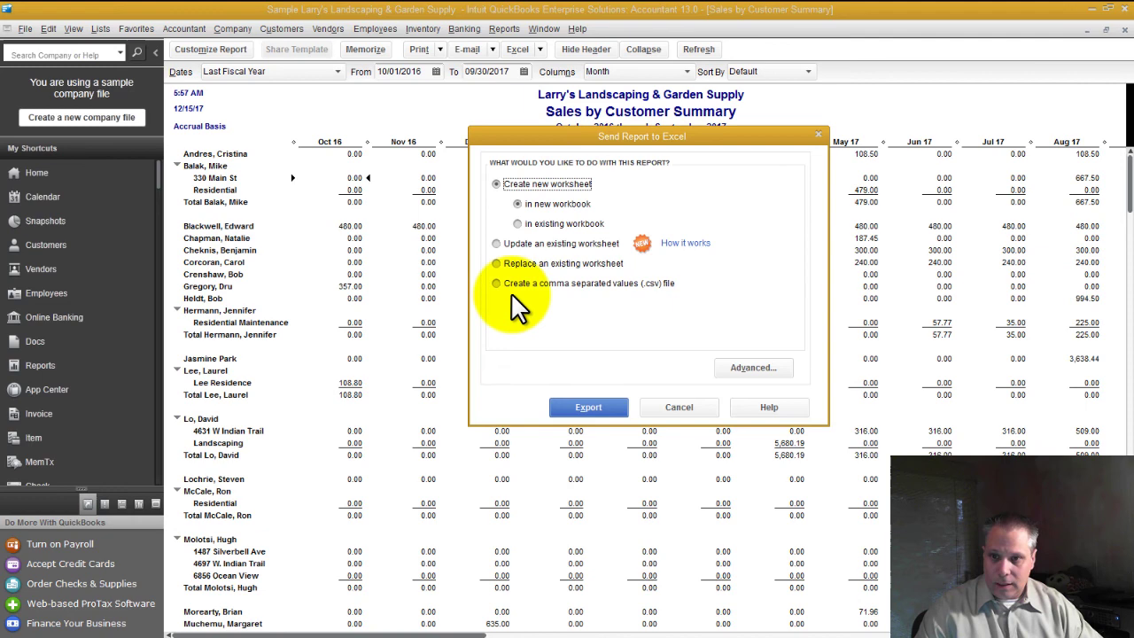
pyautogui.click(587, 406)
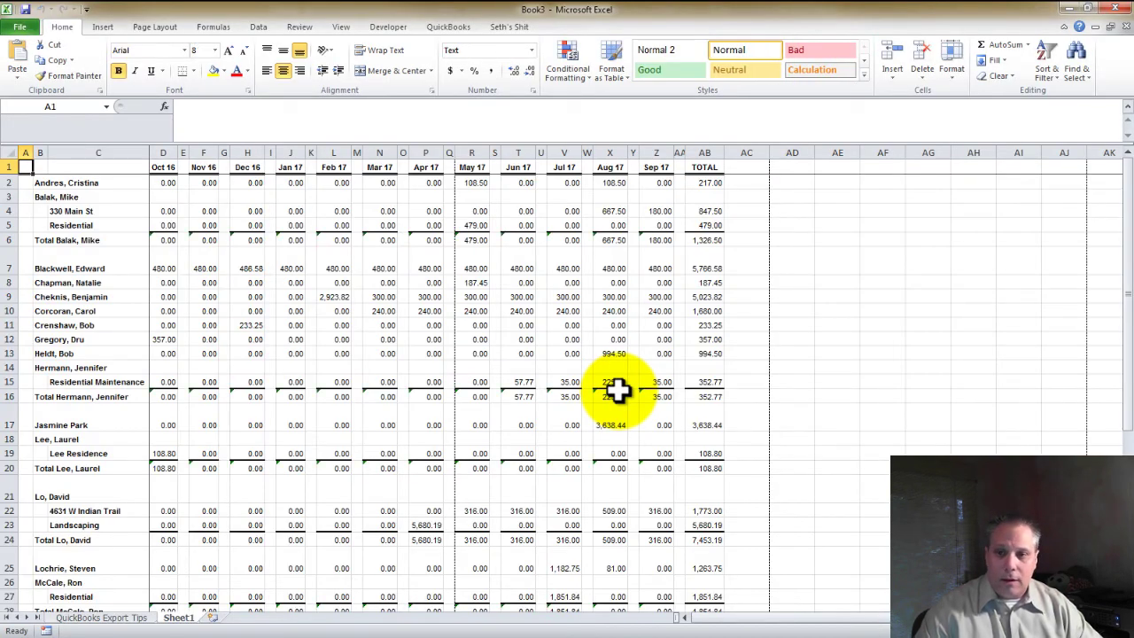
# Close Book3 without saving and return to the QuickBooks report
pyautogui.click(1125, 27)
pyautogui.click(559, 348)
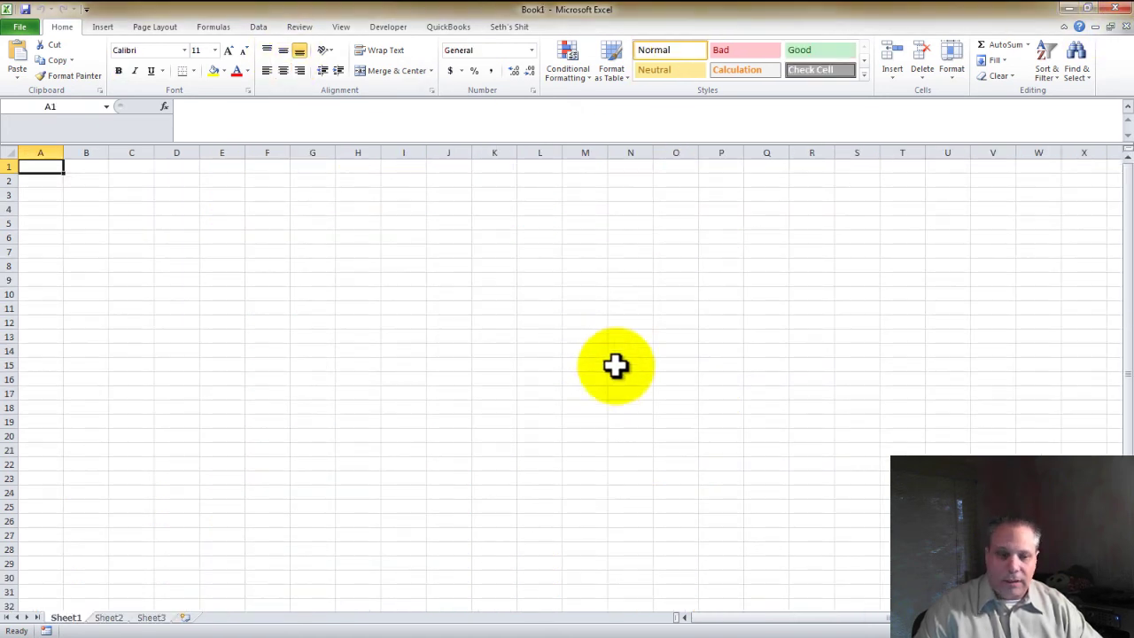
pyautogui.hotkey('alt', 'Tab')
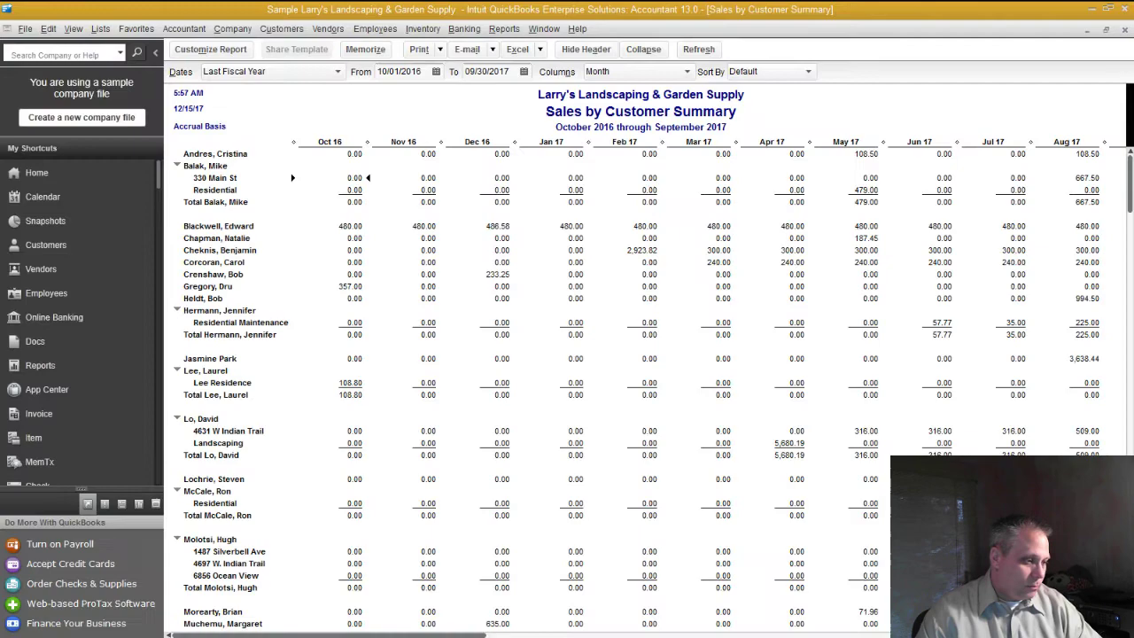
# Export again with no column spacing or gridlines and the header shown on screen
pyautogui.click(532, 46)
pyautogui.click(524, 70)
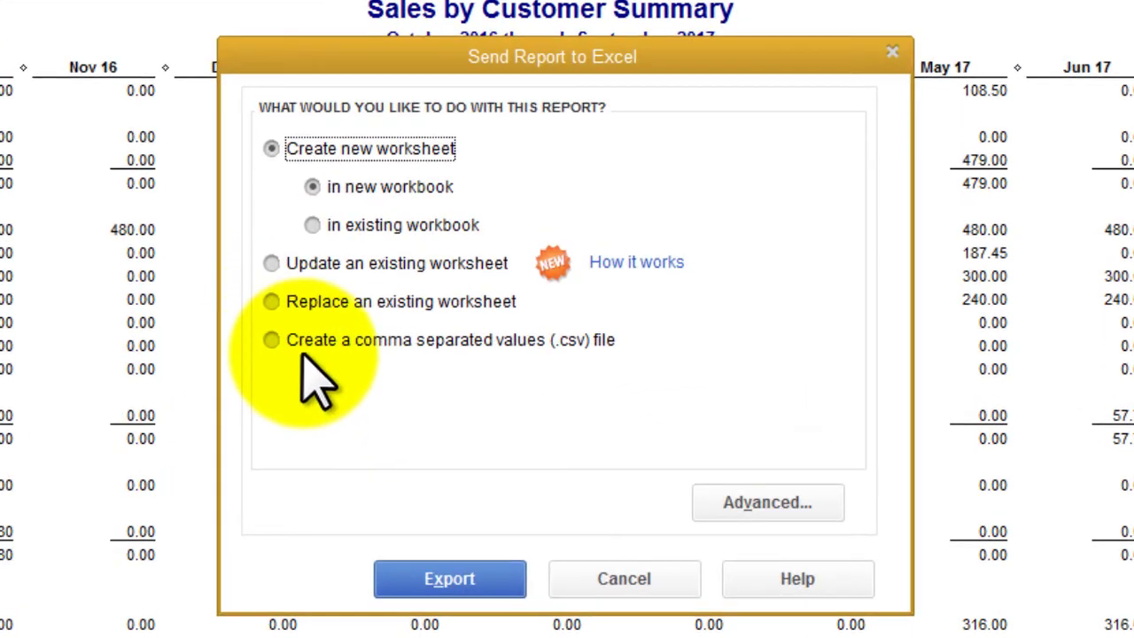
pyautogui.click(742, 512)
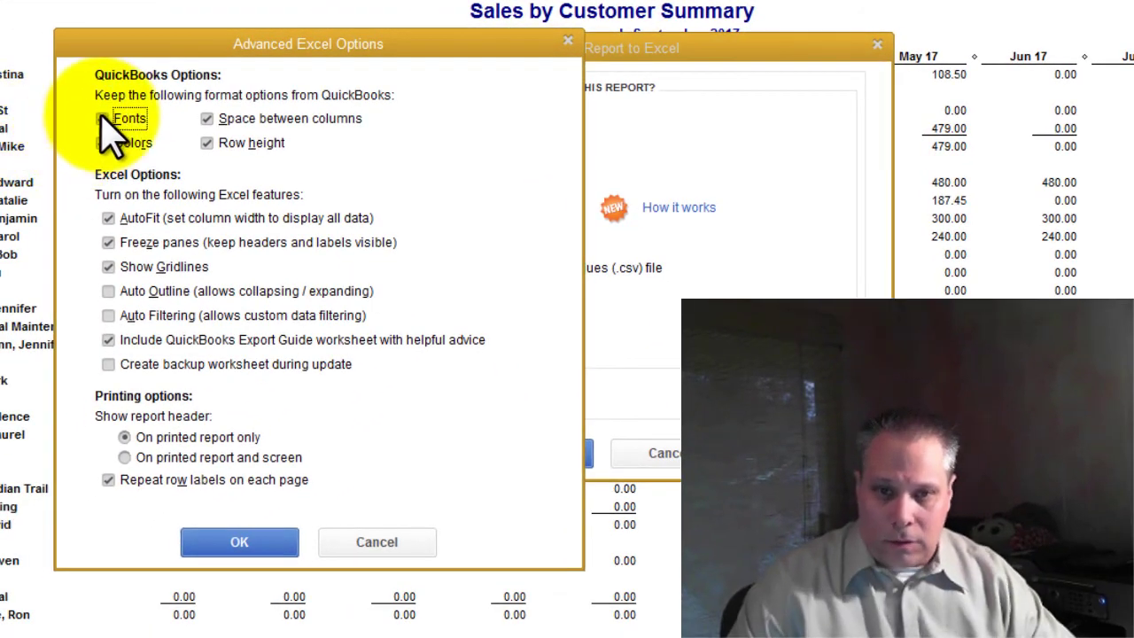
pyautogui.click(234, 119)
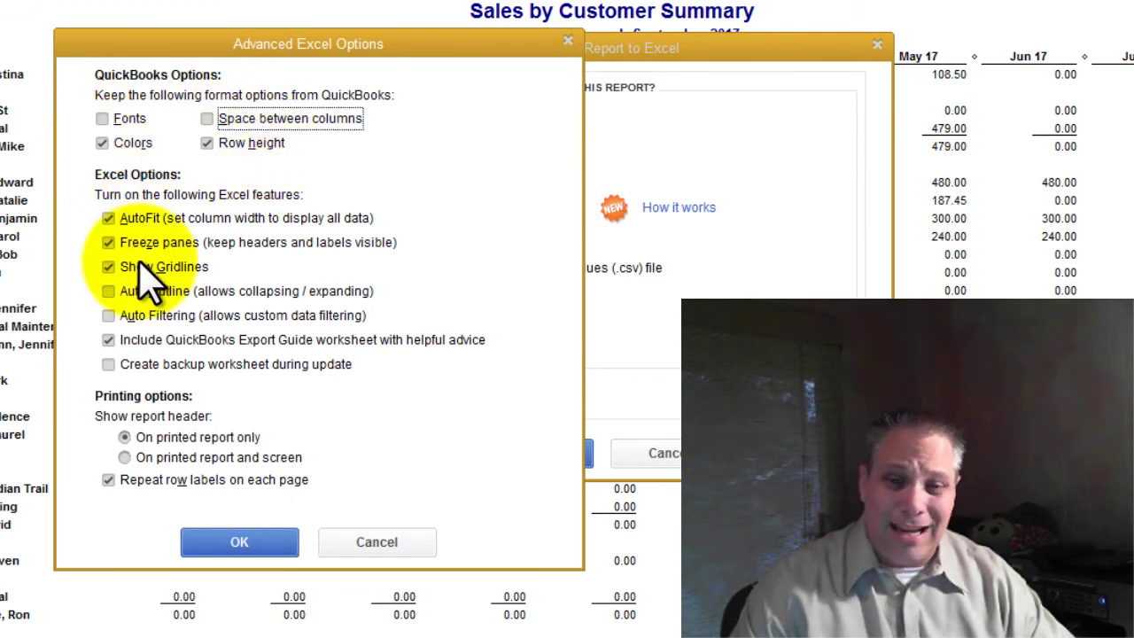
pyautogui.click(105, 267)
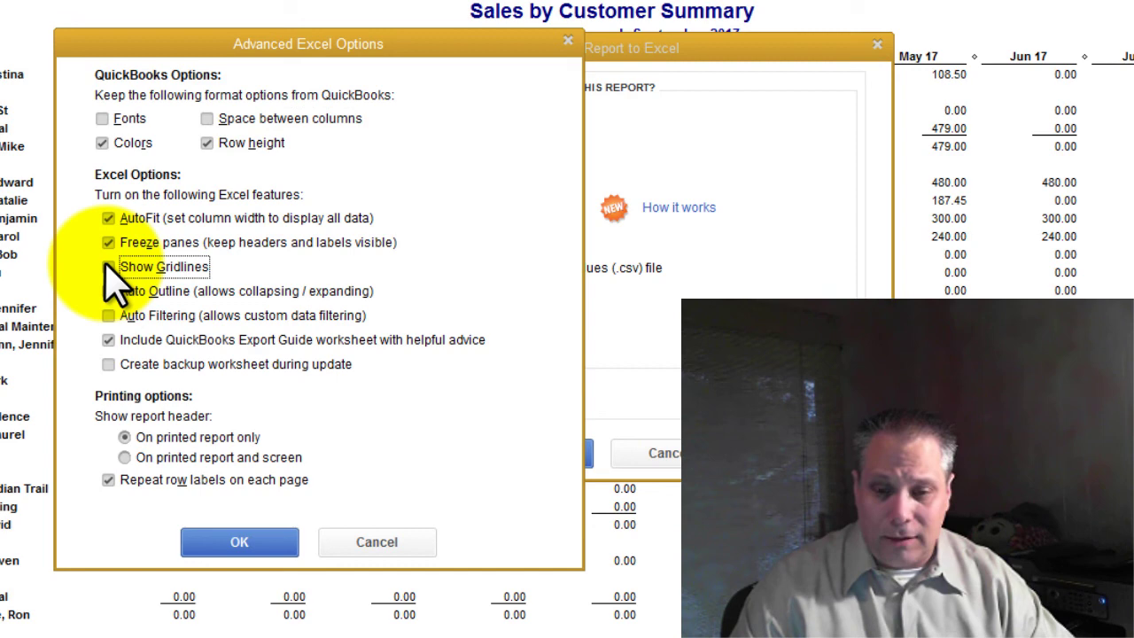
pyautogui.click(131, 460)
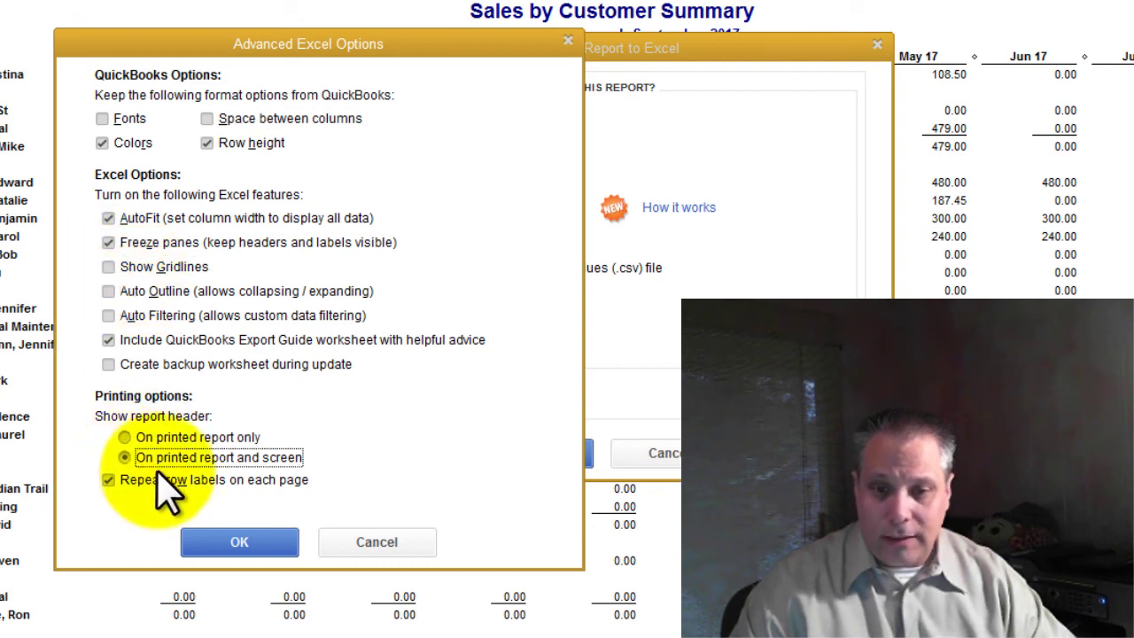
pyautogui.click(244, 540)
pyautogui.click(531, 452)
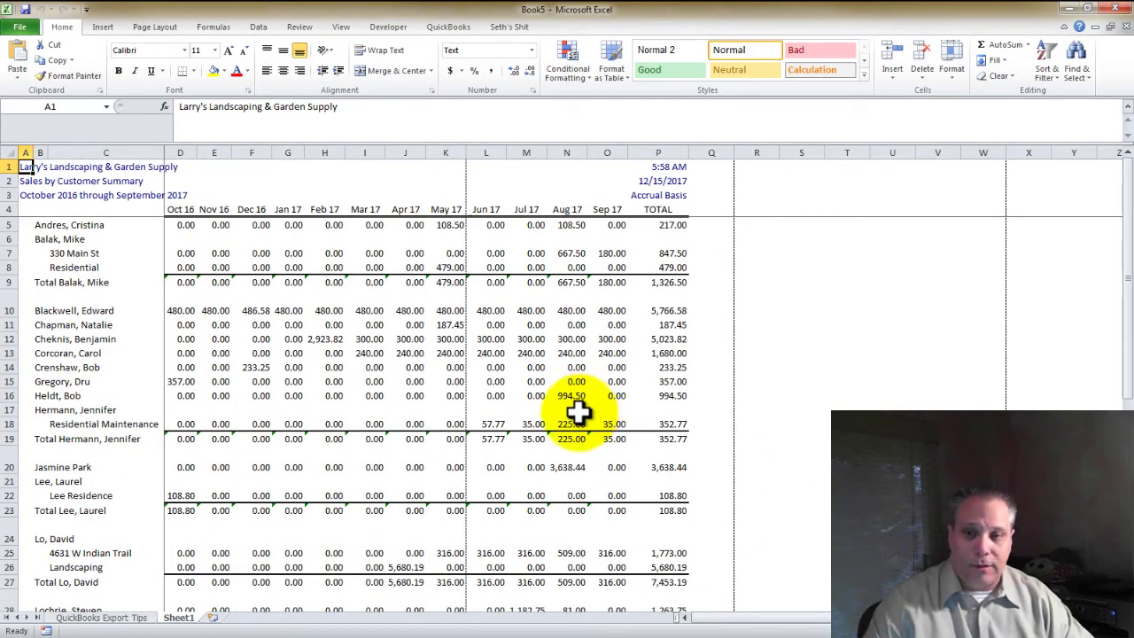
# Set Page Layout Scale to Fit Width to 1 page (54% scale)
pyautogui.click(148, 22)
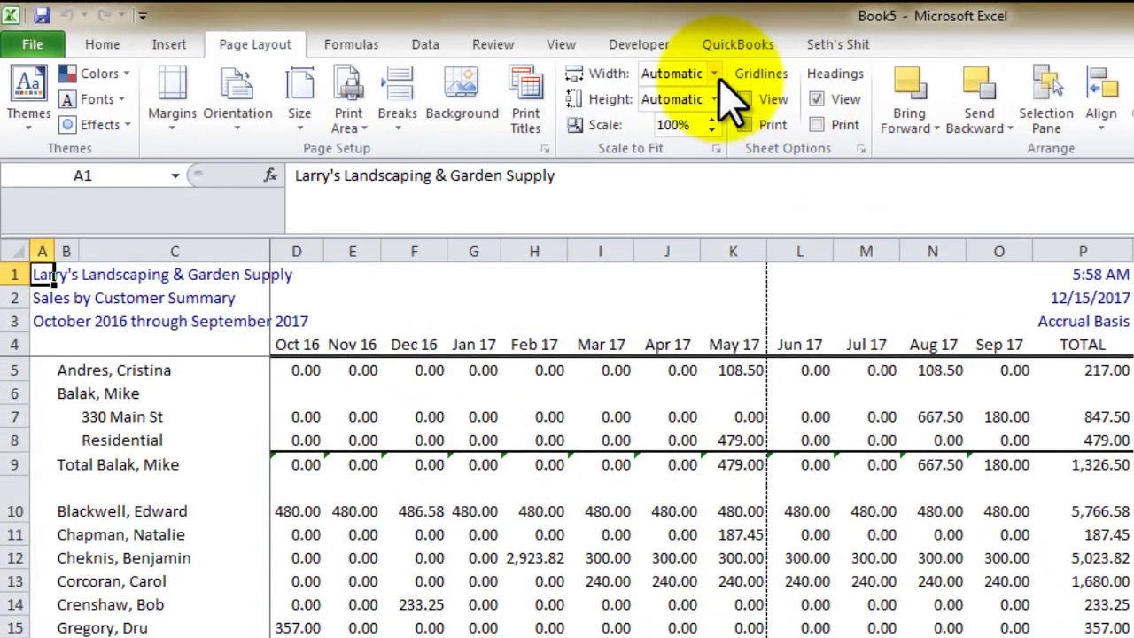
pyautogui.click(649, 67)
pyautogui.click(679, 120)
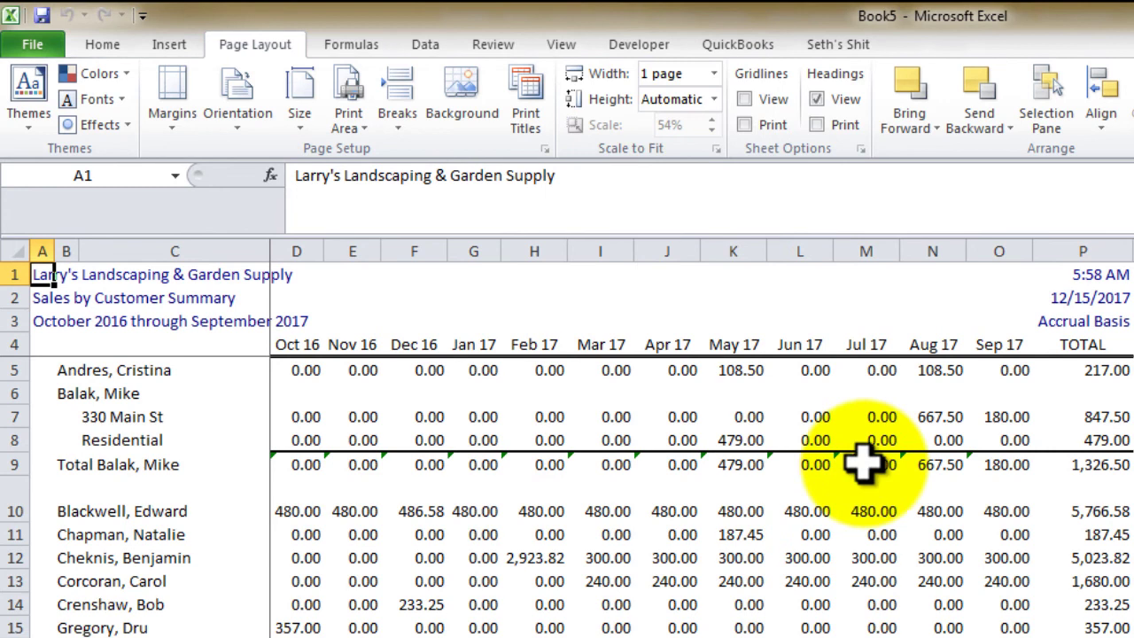
pyautogui.click(797, 440)
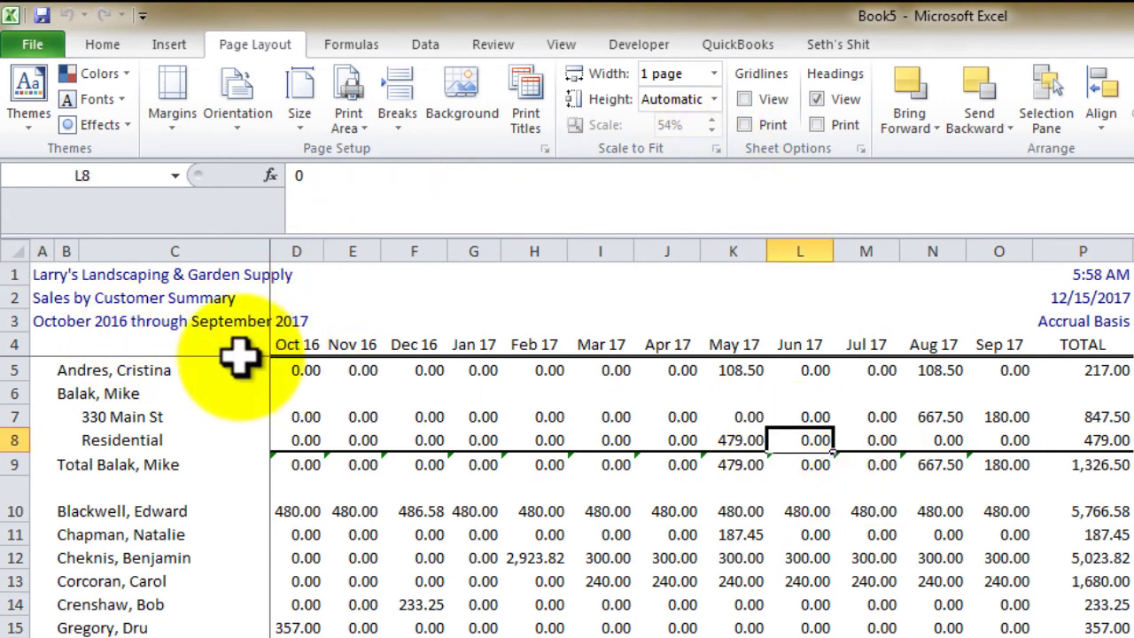
# Select the first data cell, D5, and scroll through the sheet
pyautogui.moveTo(260, 348); pyautogui.dragTo(301, 372)
pyautogui.click(301, 372)
pyautogui.scroll(-1, 375, 434)
pyautogui.scroll(1, 375, 478)
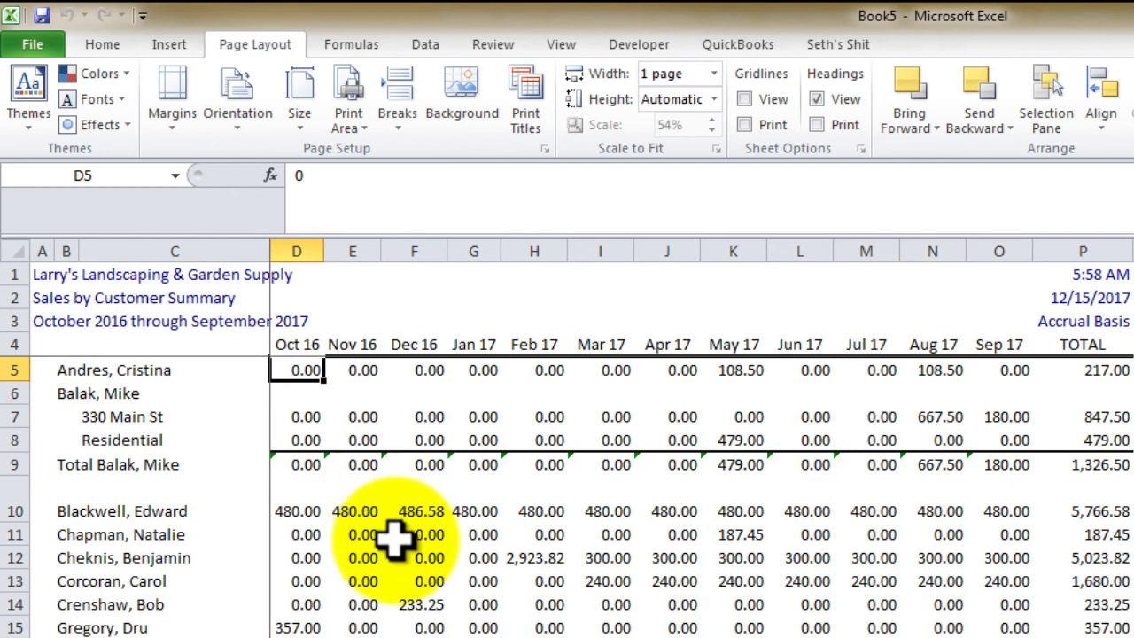
pyautogui.scroll(-7, 394, 537)
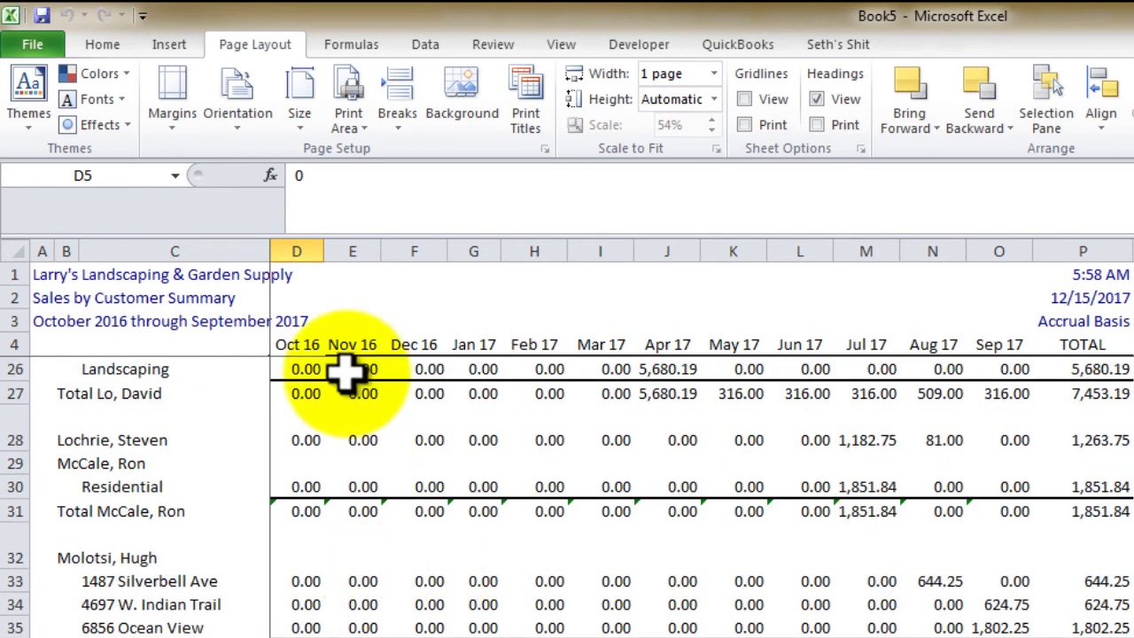
pyautogui.scroll(7, 372, 469)
# Fill the first customer's name into its address rows 7 and 8
pyautogui.moveTo(223, 278); pyautogui.dragTo(355, 298)
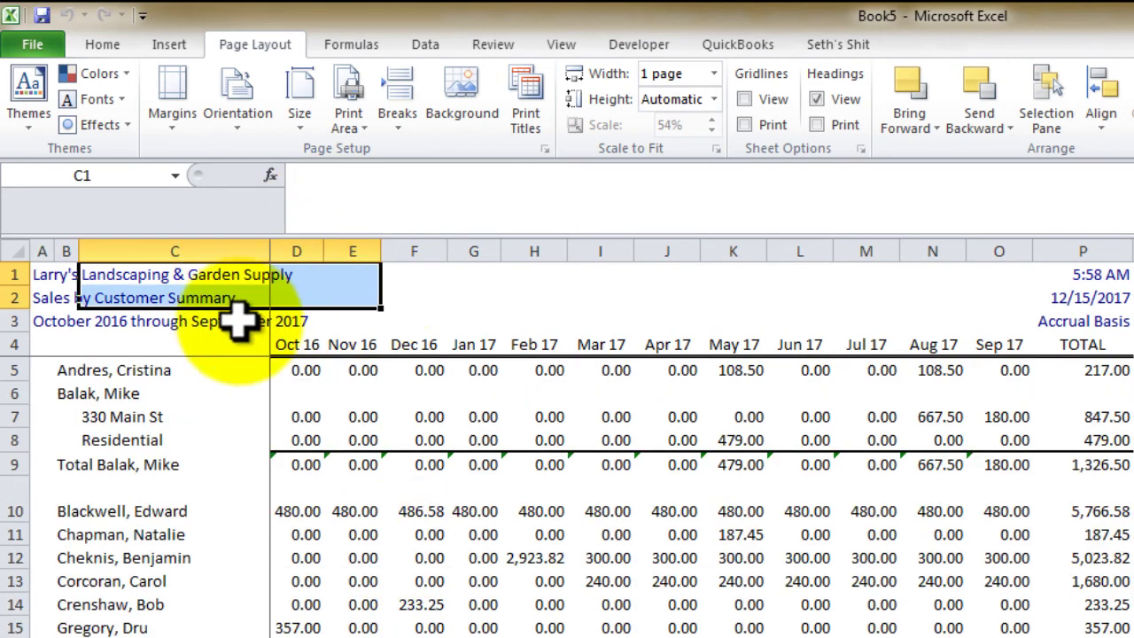
pyautogui.click(83, 392)
pyautogui.click(72, 391)
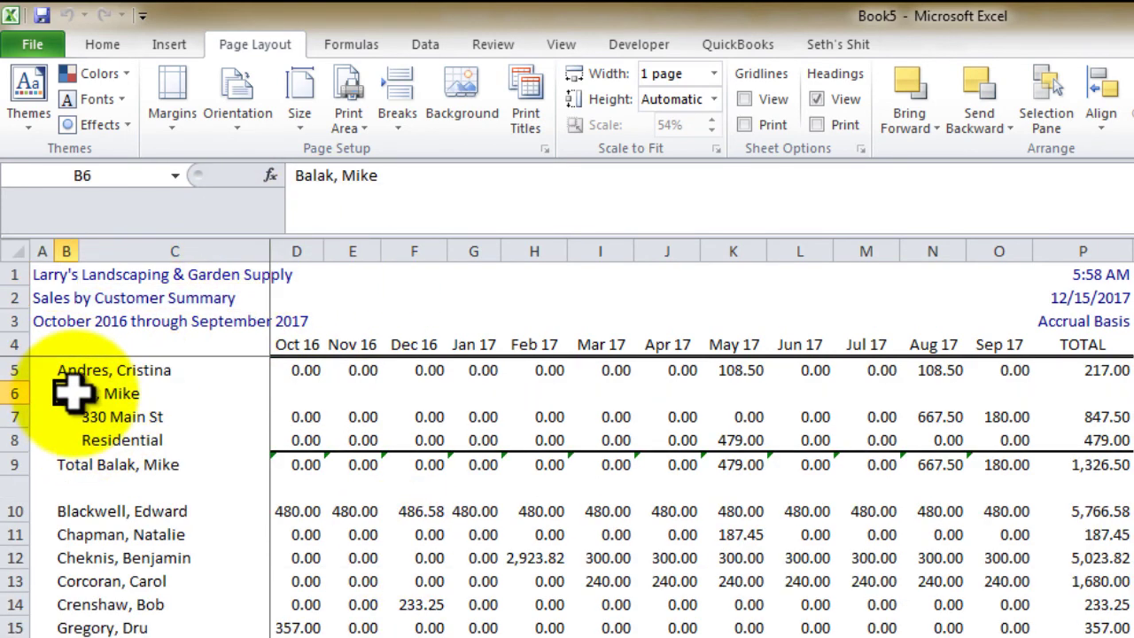
pyautogui.click(88, 439)
pyautogui.moveTo(41, 395); pyautogui.dragTo(68, 395)
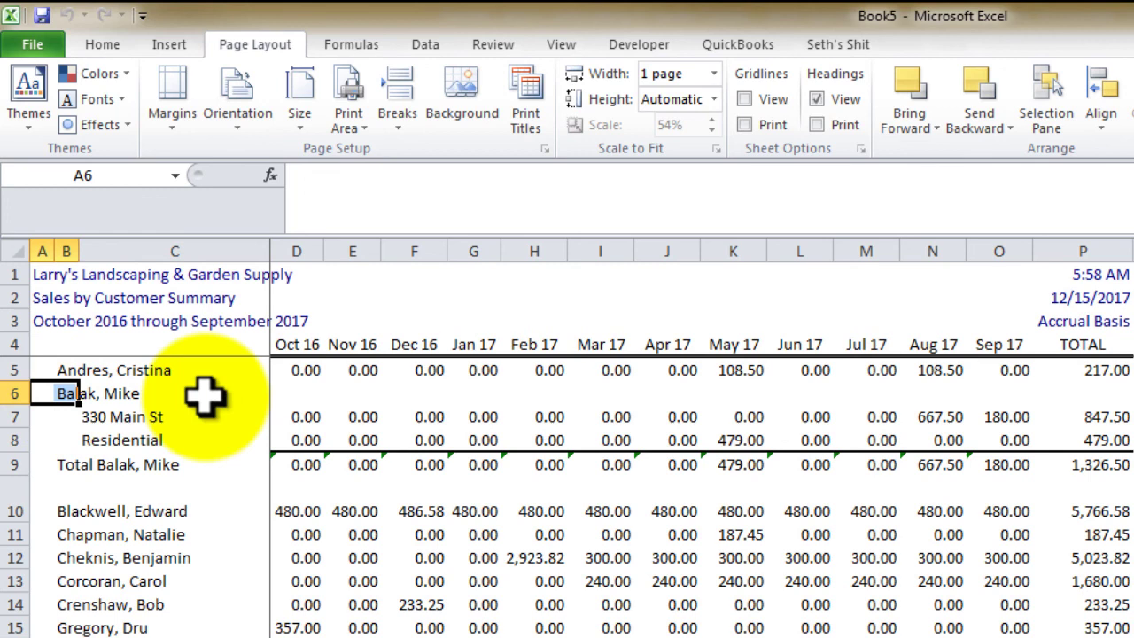
pyautogui.click(64, 393)
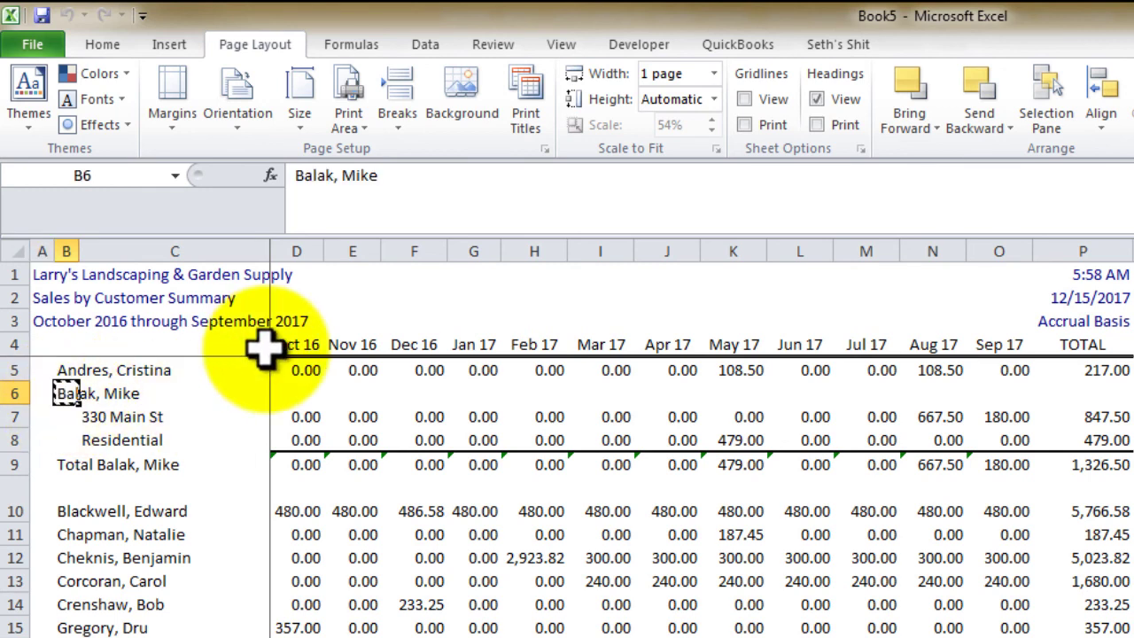
pyautogui.press('Down')
pyautogui.hotkey('shift', 'Down')
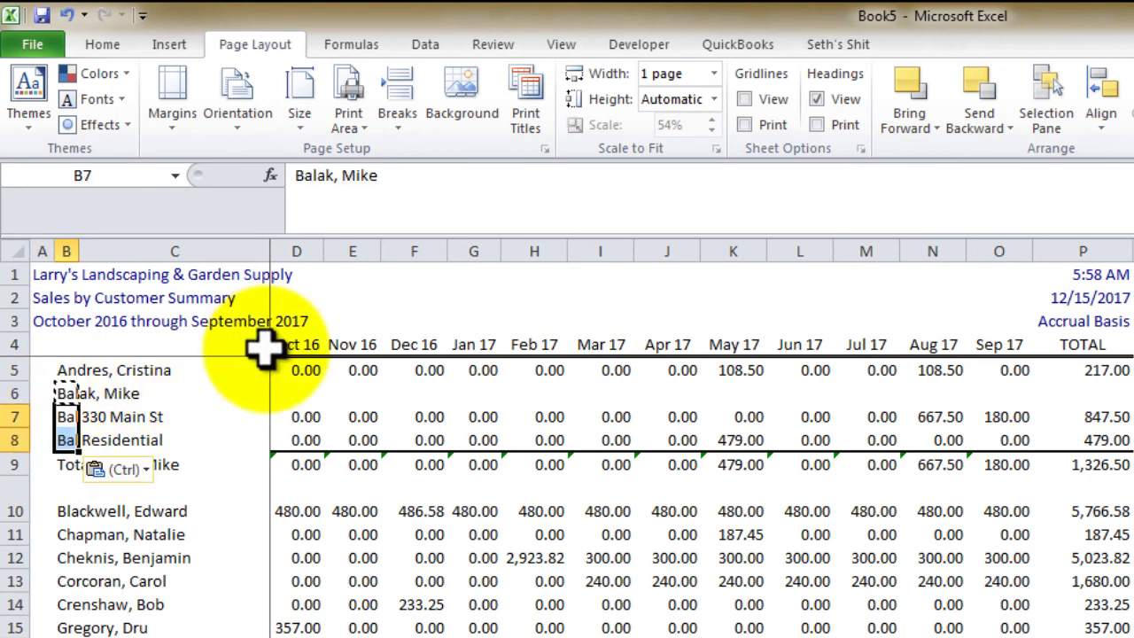
# Autofit columns B and C, then delete the first customer's total and empty header rows
pyautogui.moveTo(68, 252); pyautogui.dragTo(88, 252)
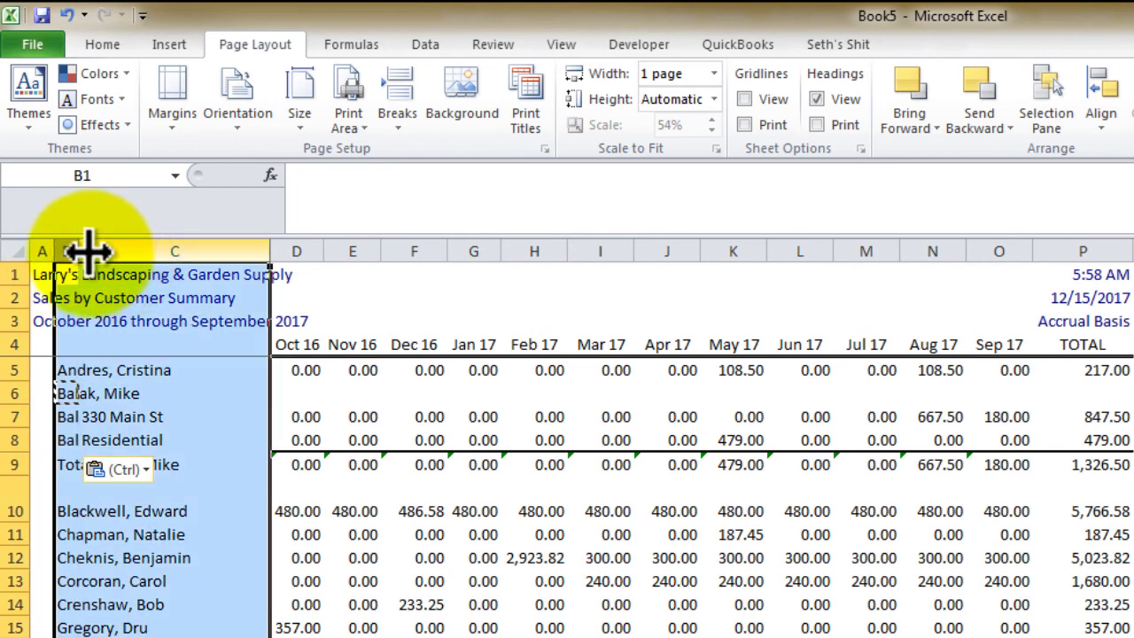
pyautogui.doubleClick(76, 252)
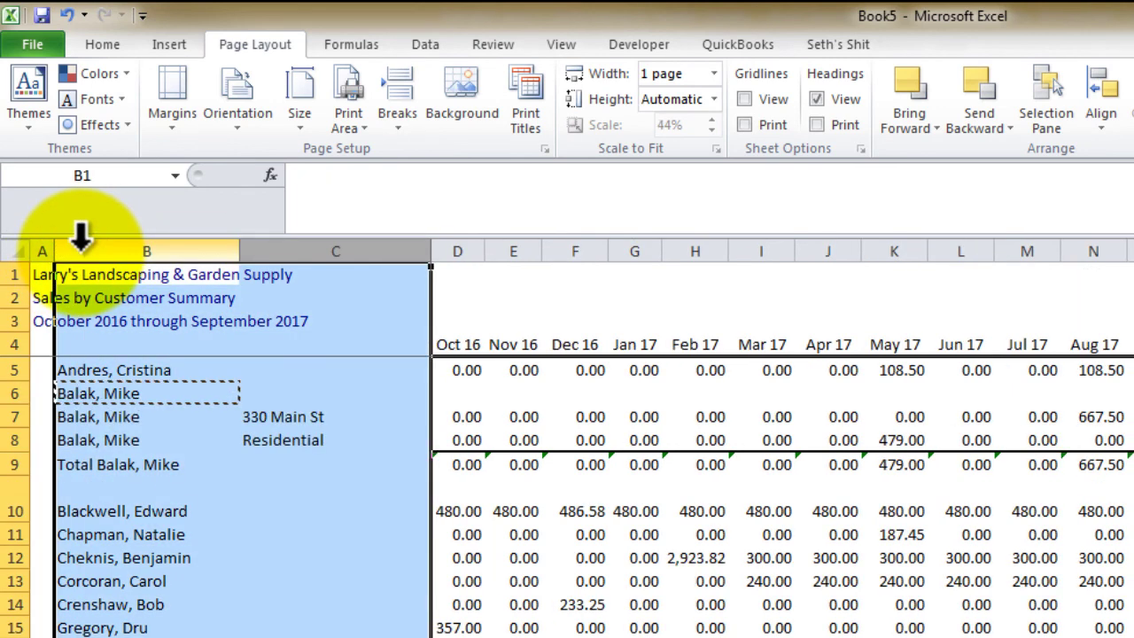
pyautogui.click(133, 469)
pyautogui.hotkey('ctrl', 'shift', 'Right')
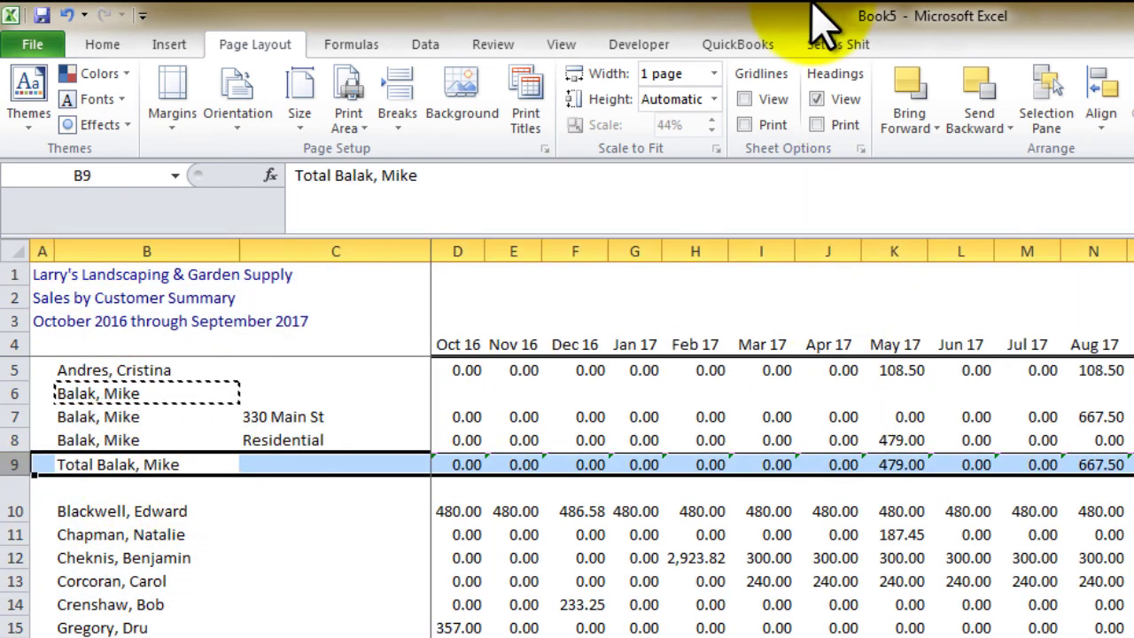
pyautogui.hotkey('ctrl', '-')
pyautogui.press('Up')
pyautogui.press('Up')
pyautogui.press('Up')
pyautogui.hotkey('ctrl', 'shift', 'Right')
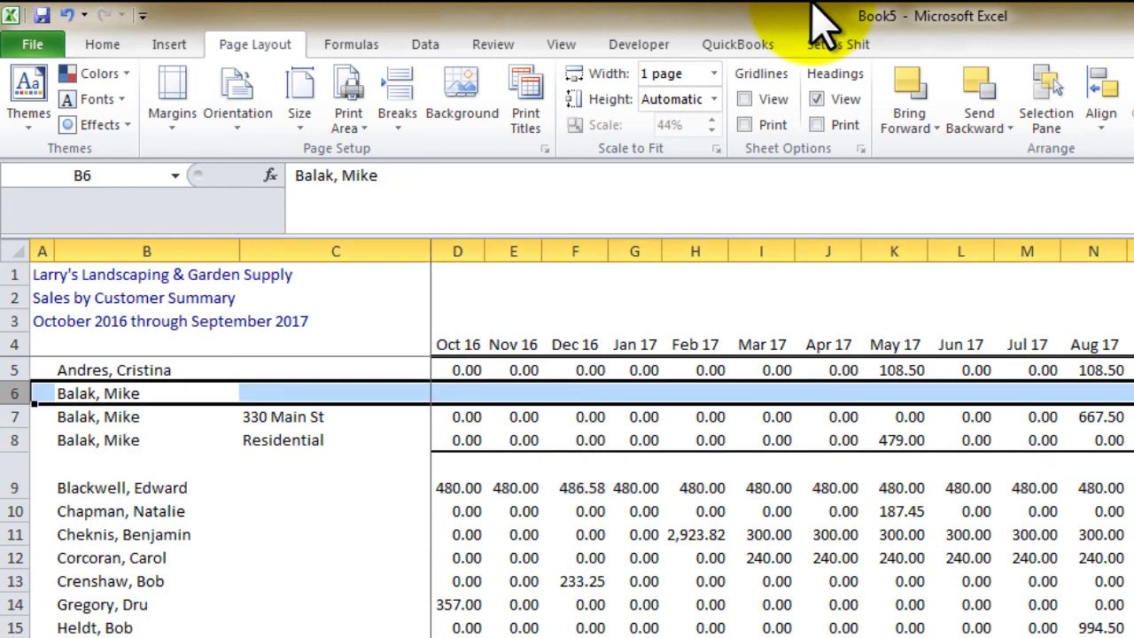
pyautogui.hotkey('ctrl', '-')
pyautogui.press('Up')
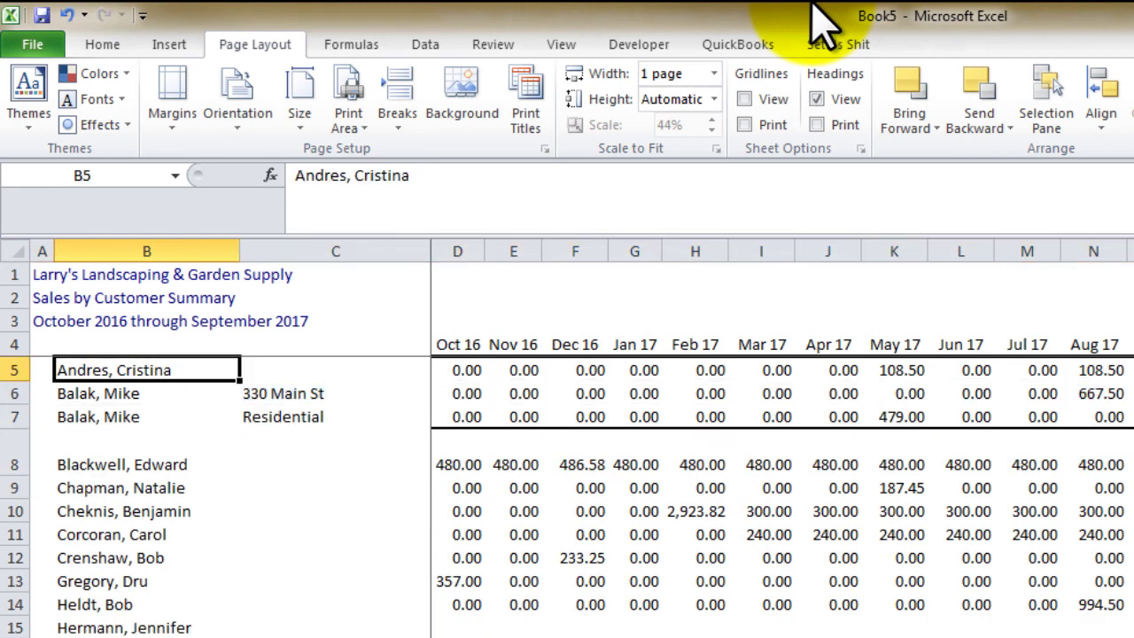
# Copy the customer's name into the next column and insert a blank column before the months
pyautogui.hotkey('ctrl', 'c')
pyautogui.press('Right')
pyautogui.hotkey('ctrl', 'v')
pyautogui.press('Down')
pyautogui.press('Down')
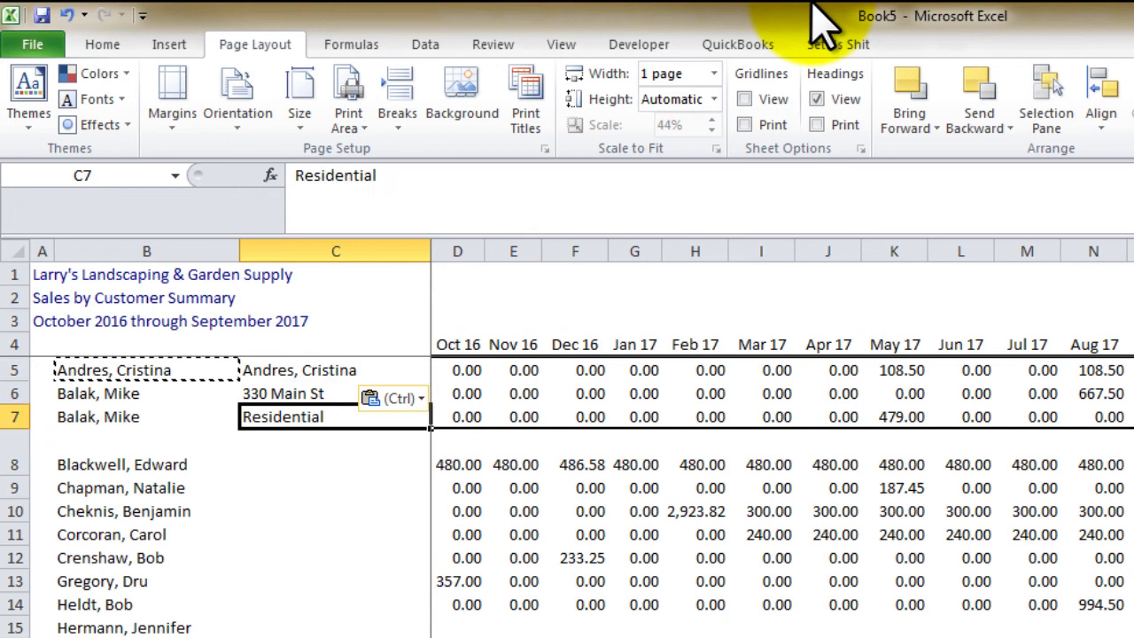
pyautogui.press('Up')
pyautogui.press('Right')
pyautogui.hotkey('ctrl', 'space')
pyautogui.hotkey('ctrl', '+')
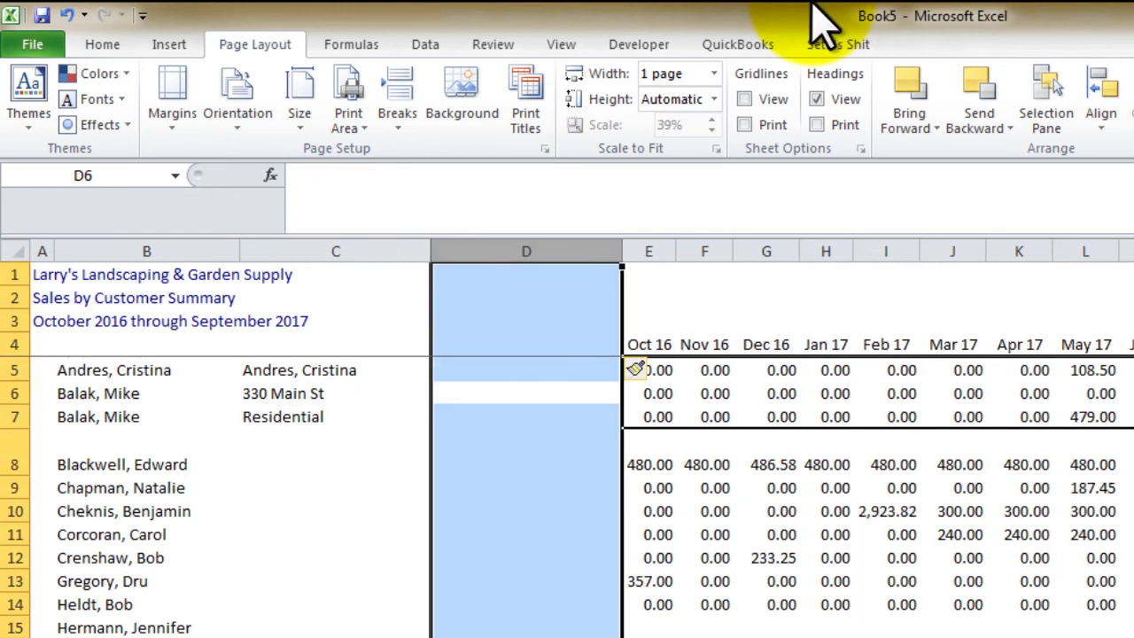
pyautogui.press('Up')
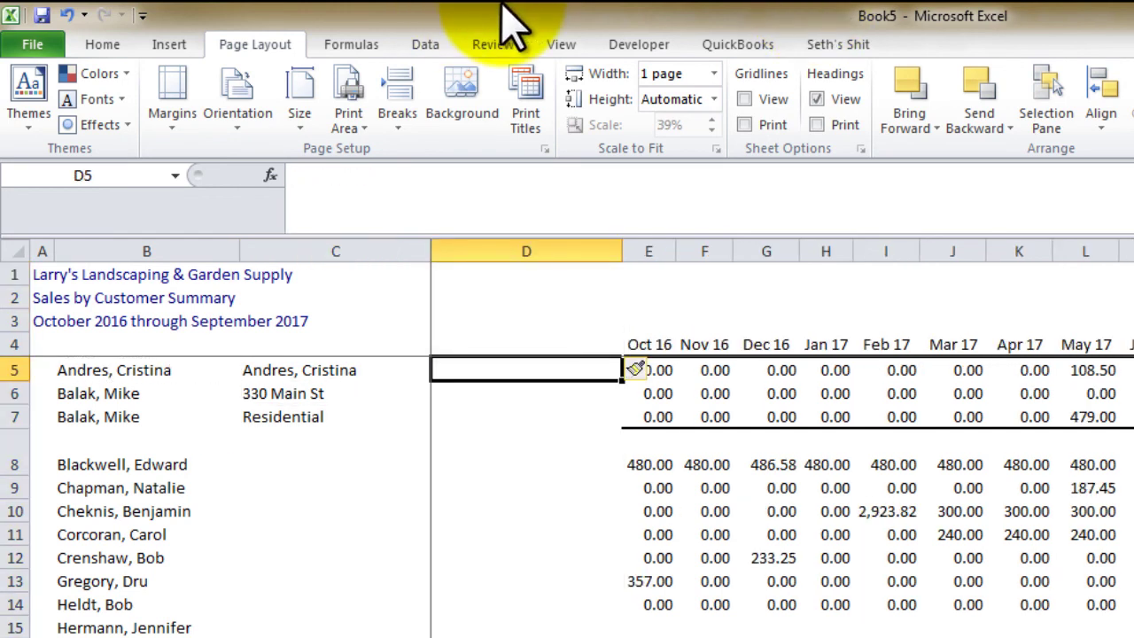
# Remove the split panes and freeze the heading rows above row 5
pyautogui.click(565, 46)
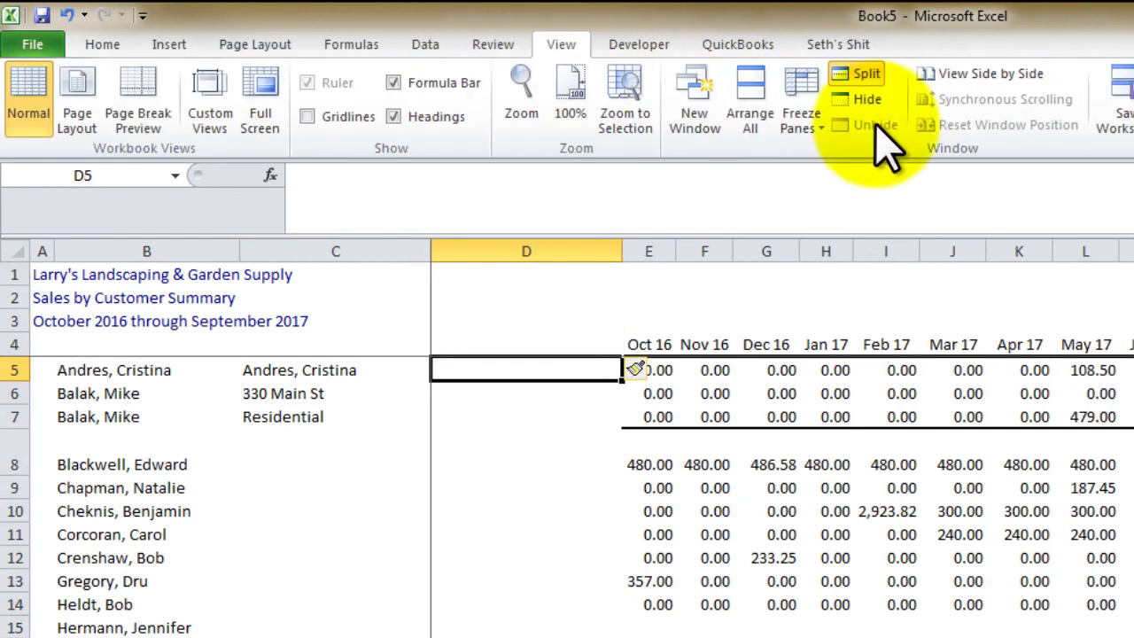
pyautogui.click(852, 78)
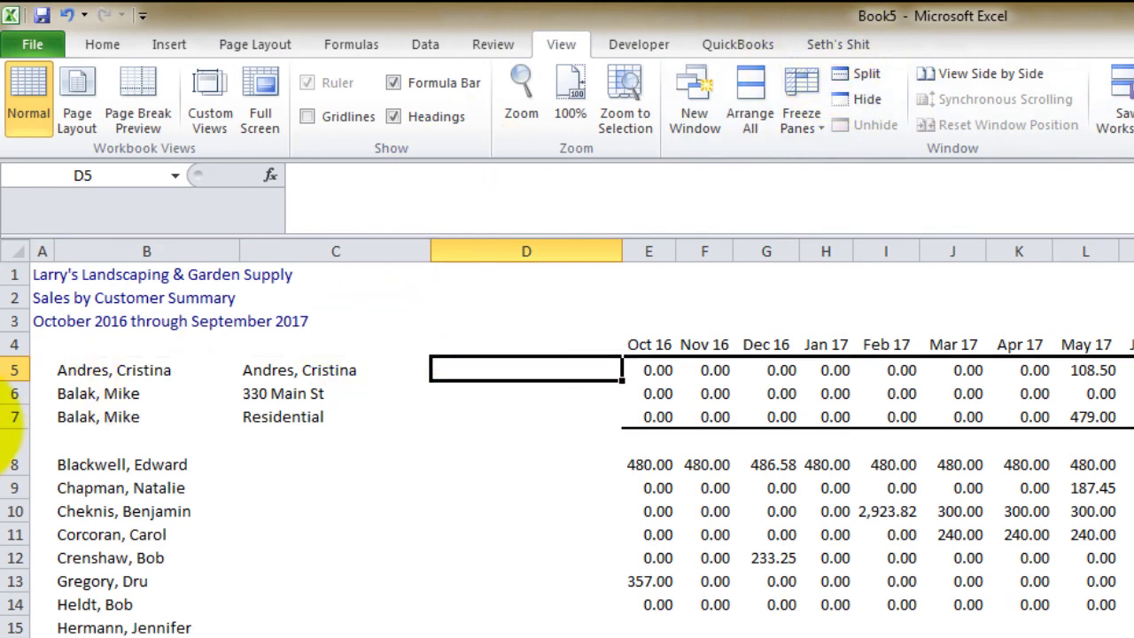
pyautogui.click(42, 369)
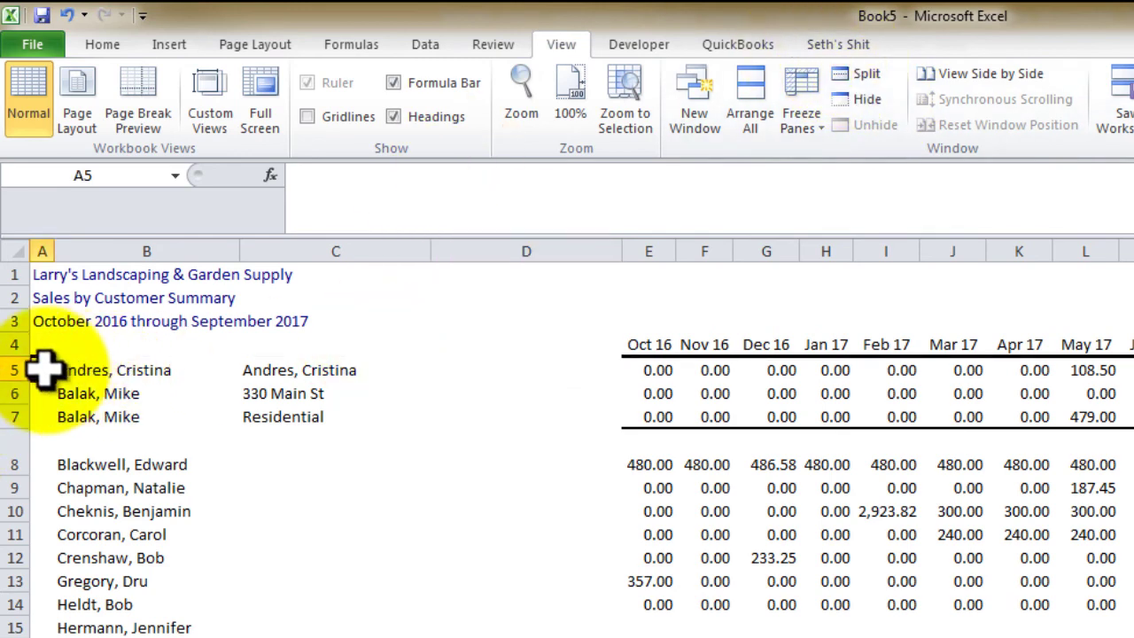
pyautogui.click(797, 133)
pyautogui.click(830, 170)
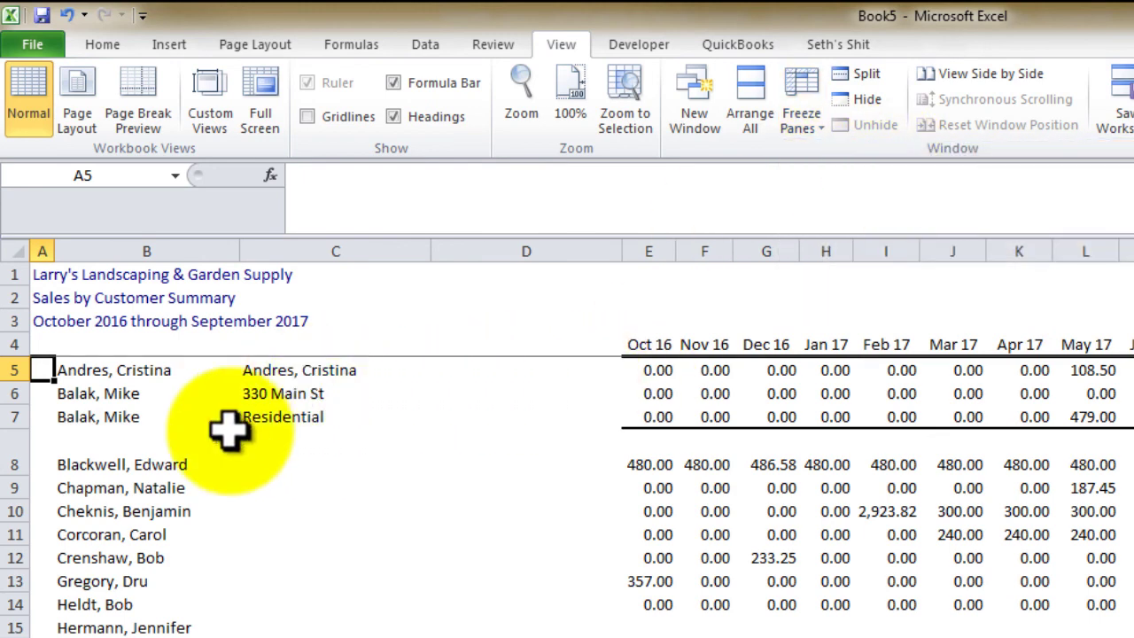
# Copy the block of single-line customer names into the adjacent column
pyautogui.click(89, 466)
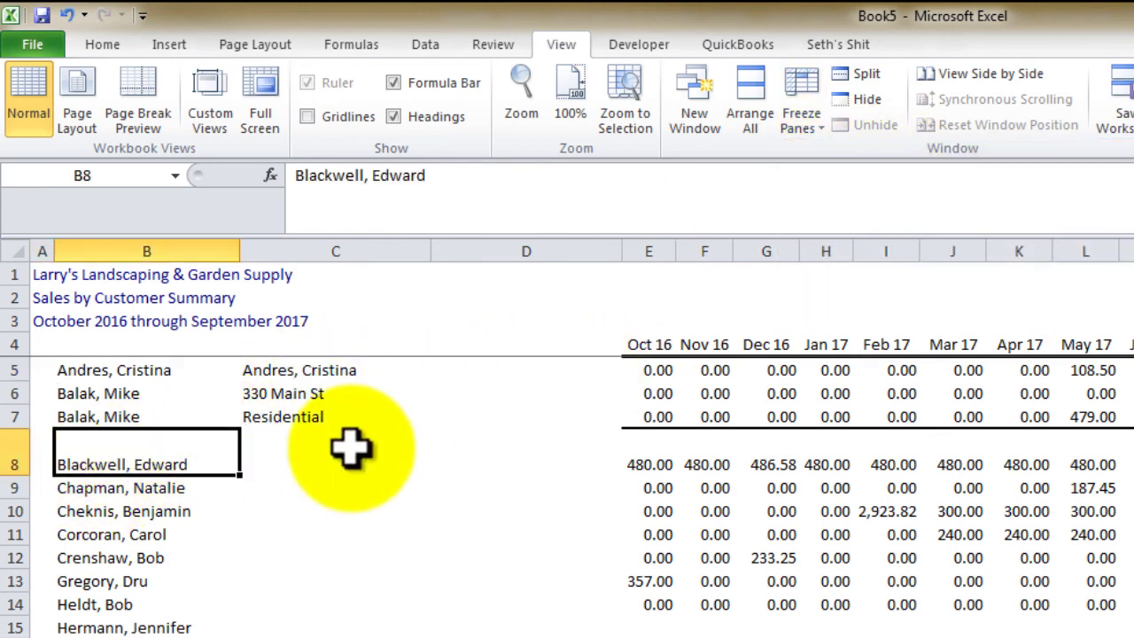
pyautogui.hotkey('shift', 'Down')
pyautogui.hotkey('shift', 'Down')
pyautogui.hotkey('shift', 'Down')
pyautogui.hotkey('shift', 'Down')
pyautogui.hotkey('shift', 'Down')
pyautogui.hotkey('shift', 'Down')
pyautogui.hotkey('ctrl', 'c')
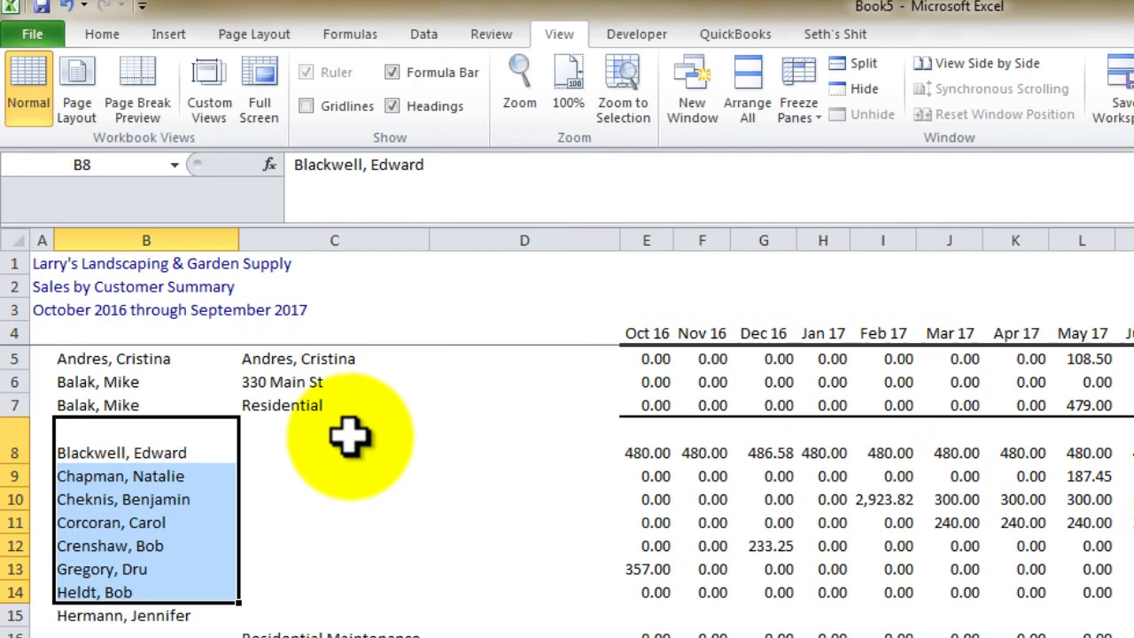
pyautogui.click(349, 447)
pyautogui.hotkey('ctrl', 'v')
# Put the next customer's name on its detail line and delete its header and total rows
pyautogui.press('Left')
pyautogui.hotkey('ctrl', 'Down')
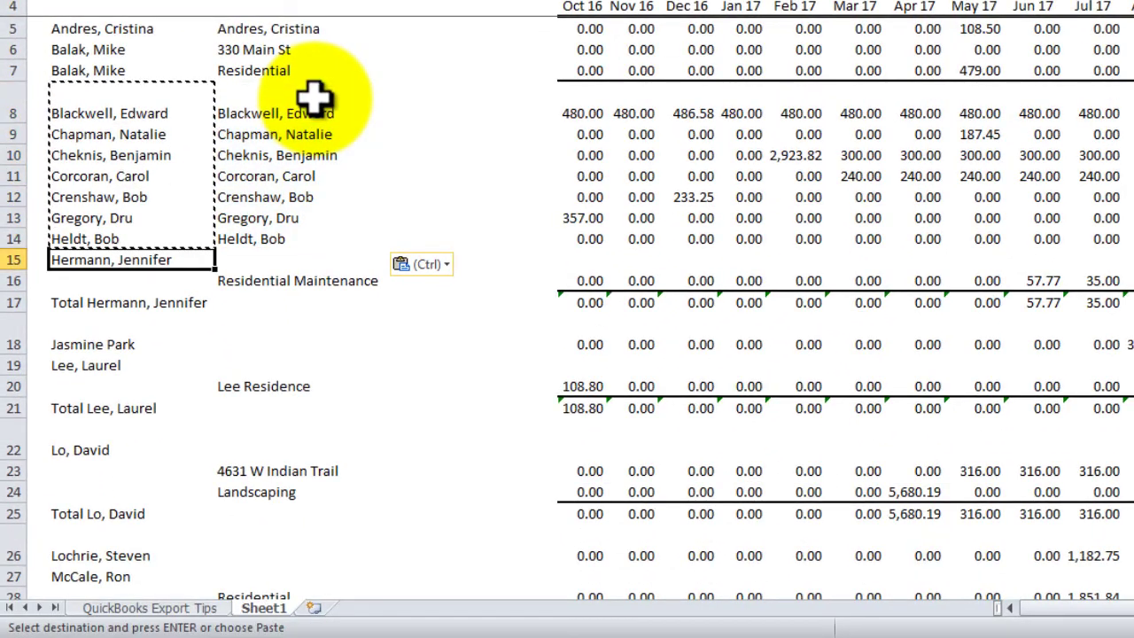
pyautogui.hotkey('ctrl', 'c')
pyautogui.press('Down')
pyautogui.hotkey('ctrl', 'v')
pyautogui.press('Up')
pyautogui.hotkey('shift', 'space')
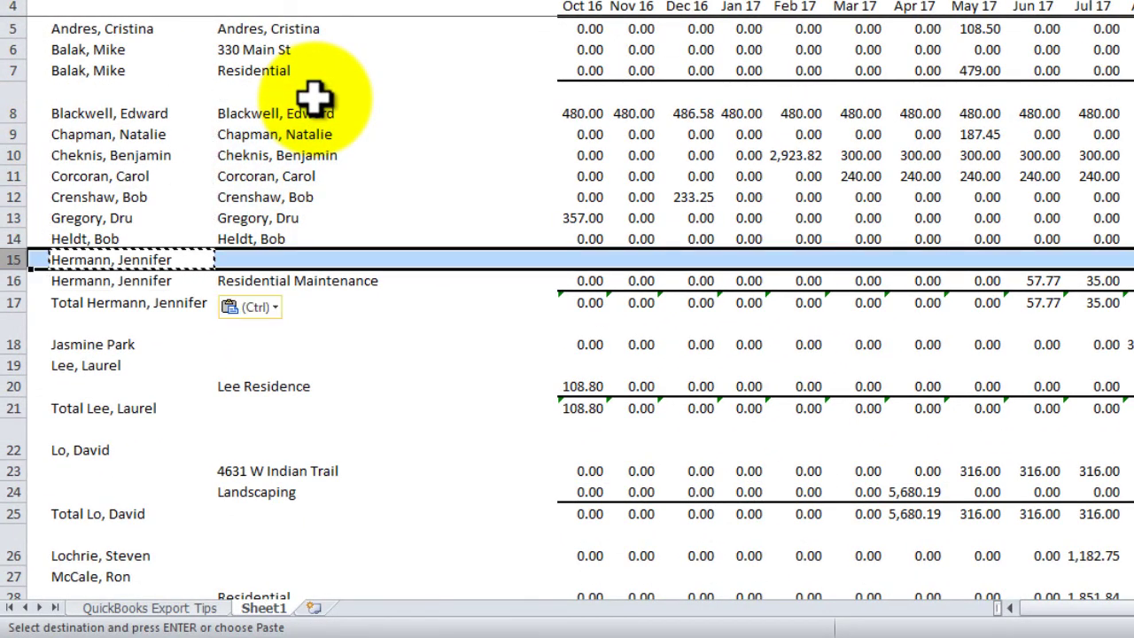
pyautogui.hotkey('ctrl', '-')
pyautogui.press('Down')
pyautogui.hotkey('shift', 'space')
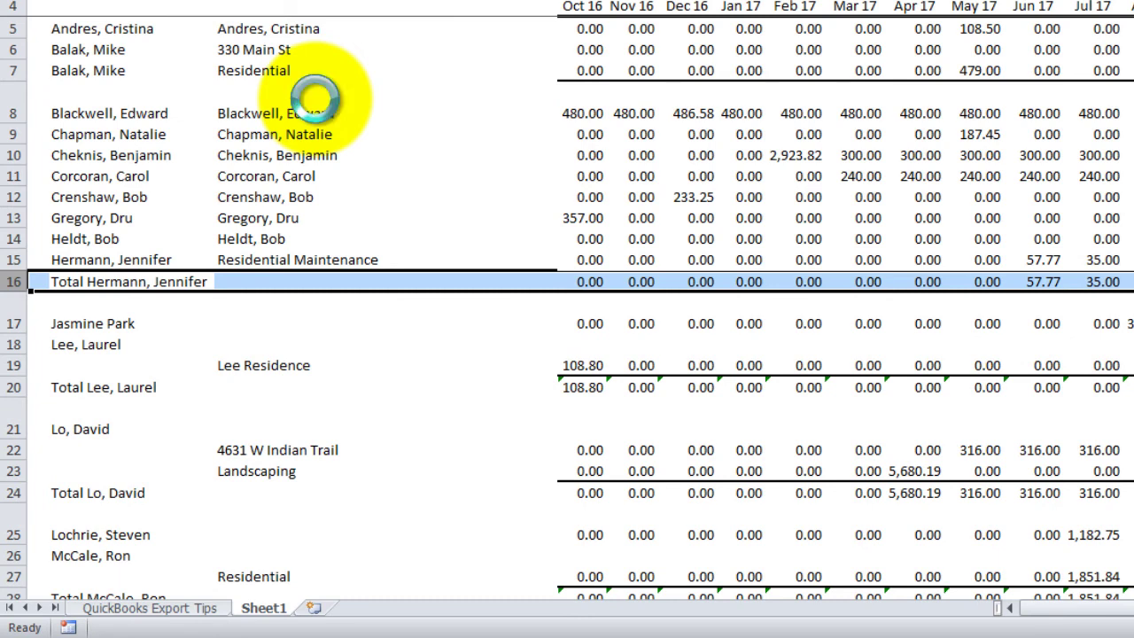
pyautogui.hotkey('ctrl', '-')
# Repeat for the following customer: name onto detail line, header and total rows deleted
pyautogui.press('Down')
pyautogui.hotkey('ctrl', 'c')
pyautogui.press('Down')
pyautogui.hotkey('ctrl', 'v')
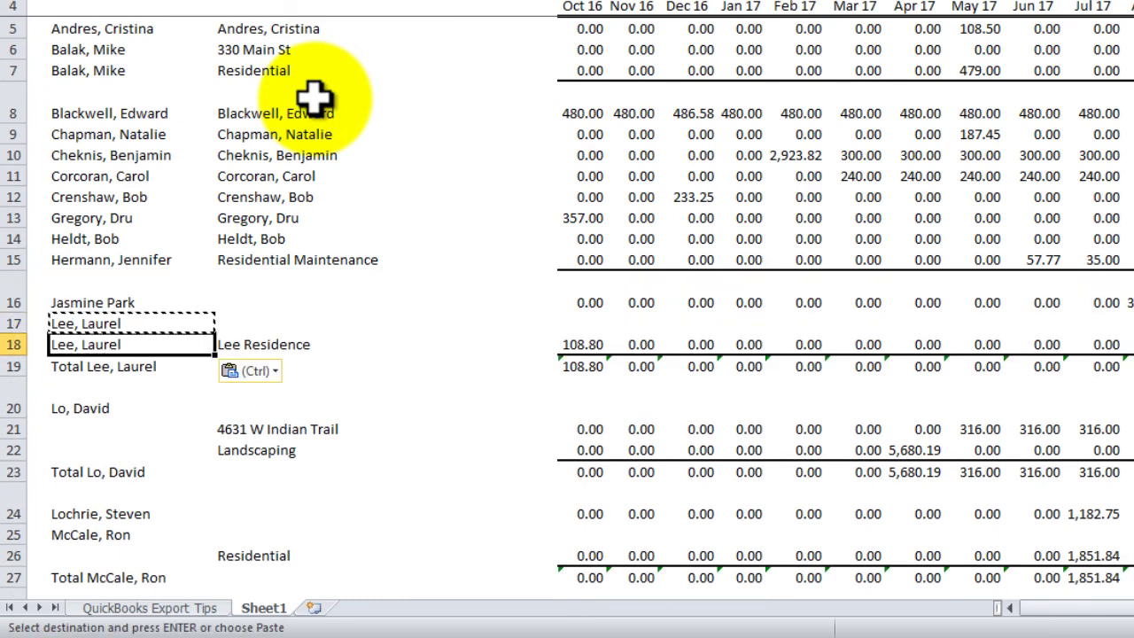
pyautogui.press('Up')
pyautogui.hotkey('shift', 'space')
pyautogui.hotkey('ctrl', '-')
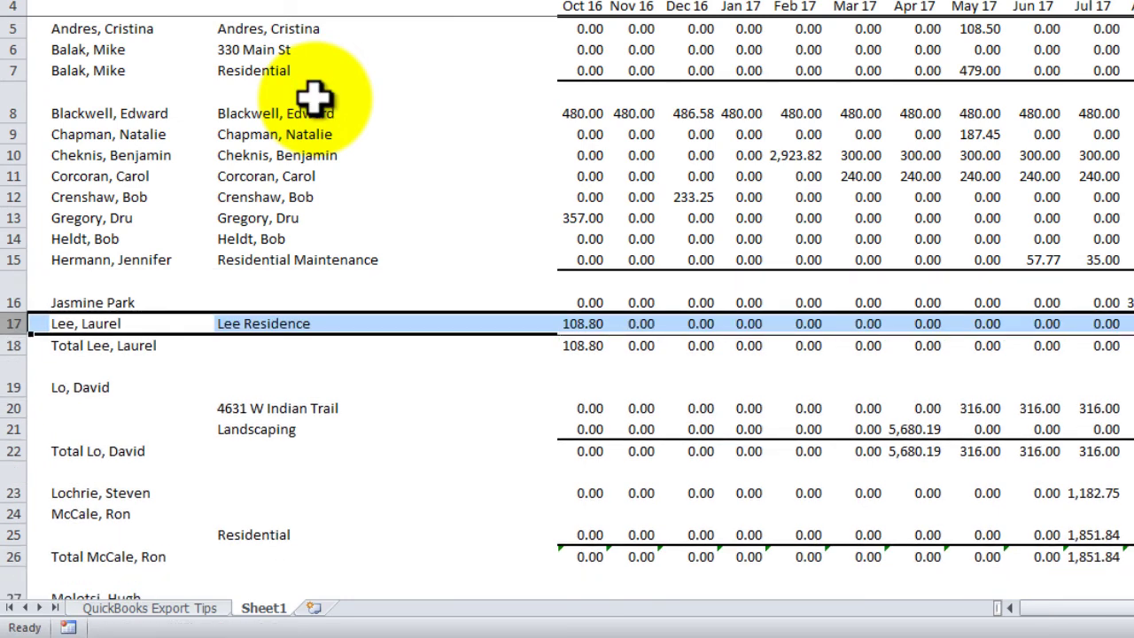
pyautogui.press('Down')
pyautogui.hotkey('shift', 'space')
pyautogui.hotkey('ctrl', '-')
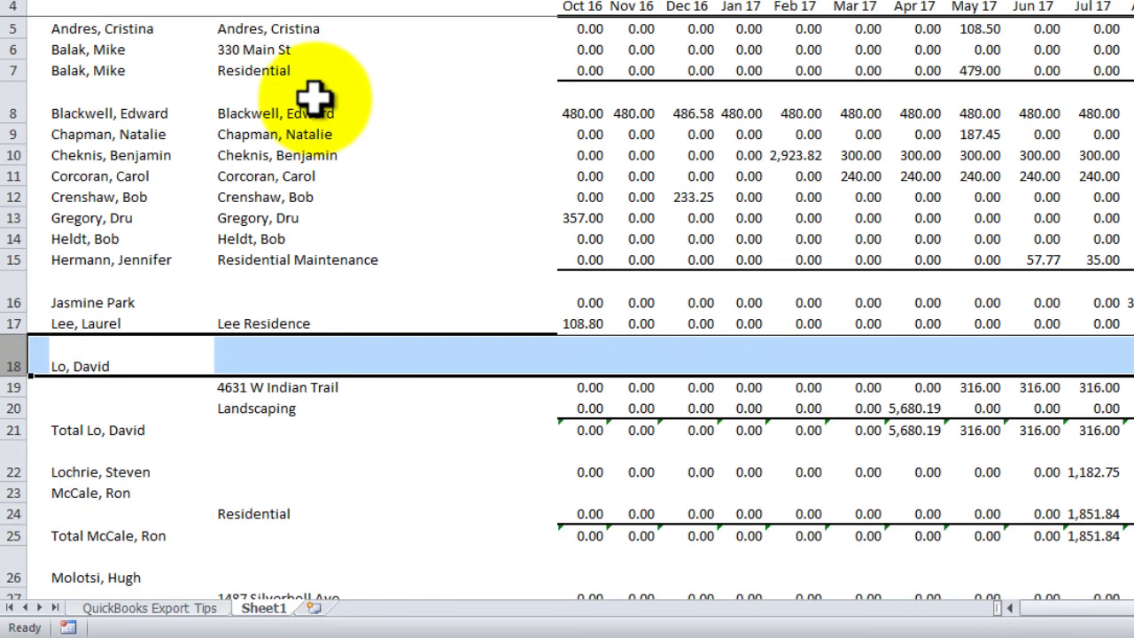
# Paste the next customer's name onto both detail lines and delete its header and total rows
pyautogui.press('Left')
pyautogui.hotkey('ctrl', 'c')
pyautogui.press('Down')
pyautogui.hotkey('shift', 'Down')
pyautogui.hotkey('ctrl', 'v')
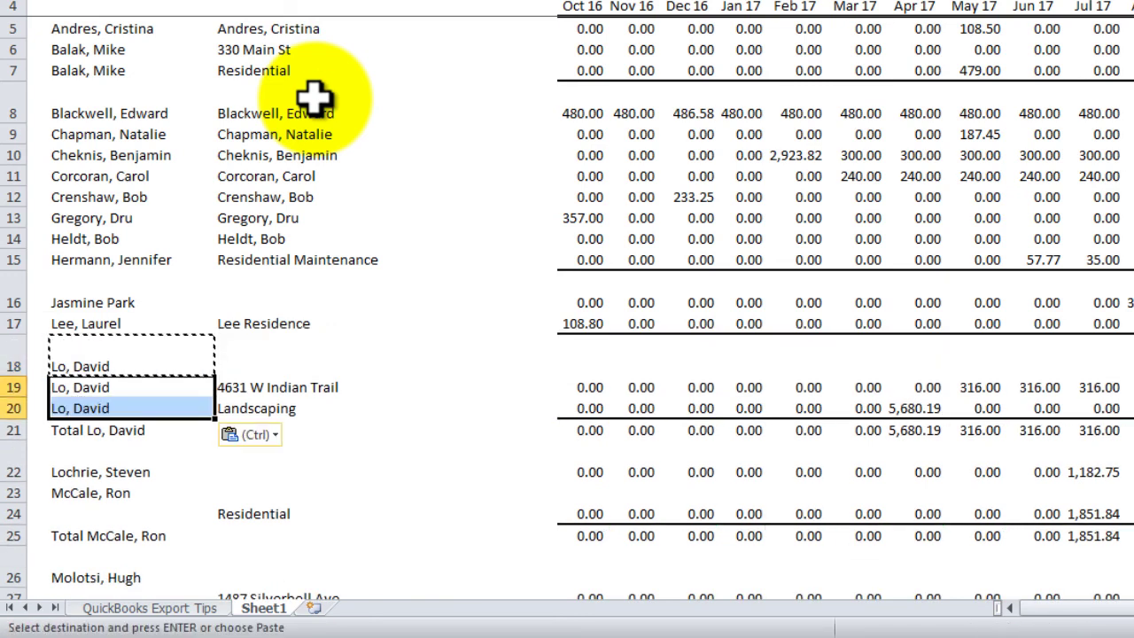
pyautogui.press('Up')
pyautogui.hotkey('shift', 'space')
pyautogui.hotkey('ctrl', '-')
pyautogui.press('Down')
pyautogui.hotkey('shift', 'space')
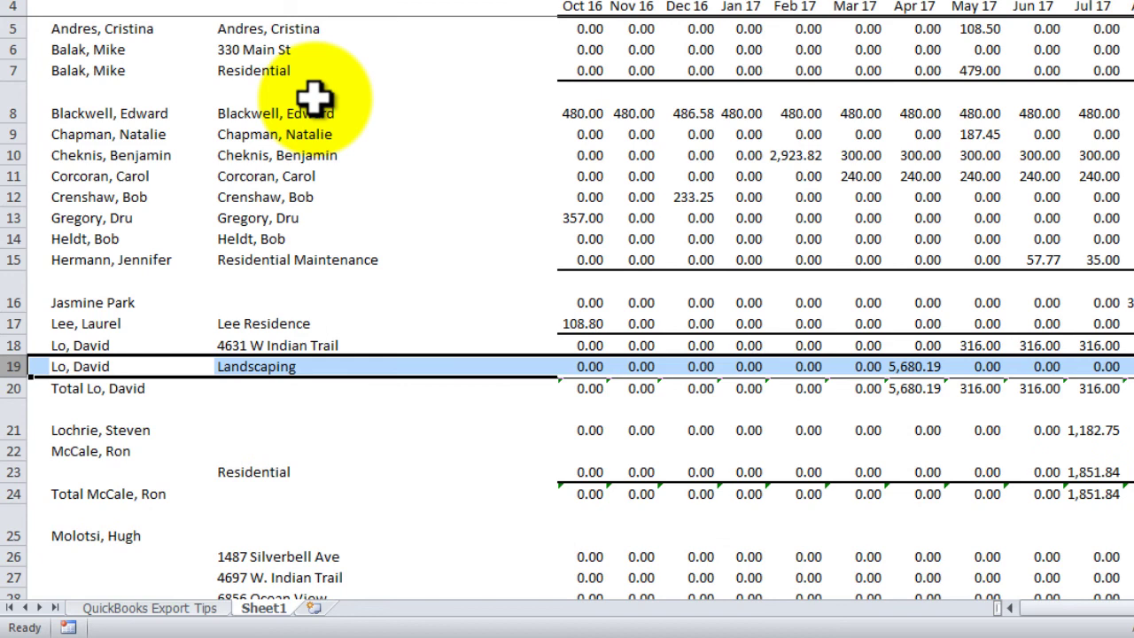
pyautogui.press('Down')
pyautogui.hotkey('shift', 'space')
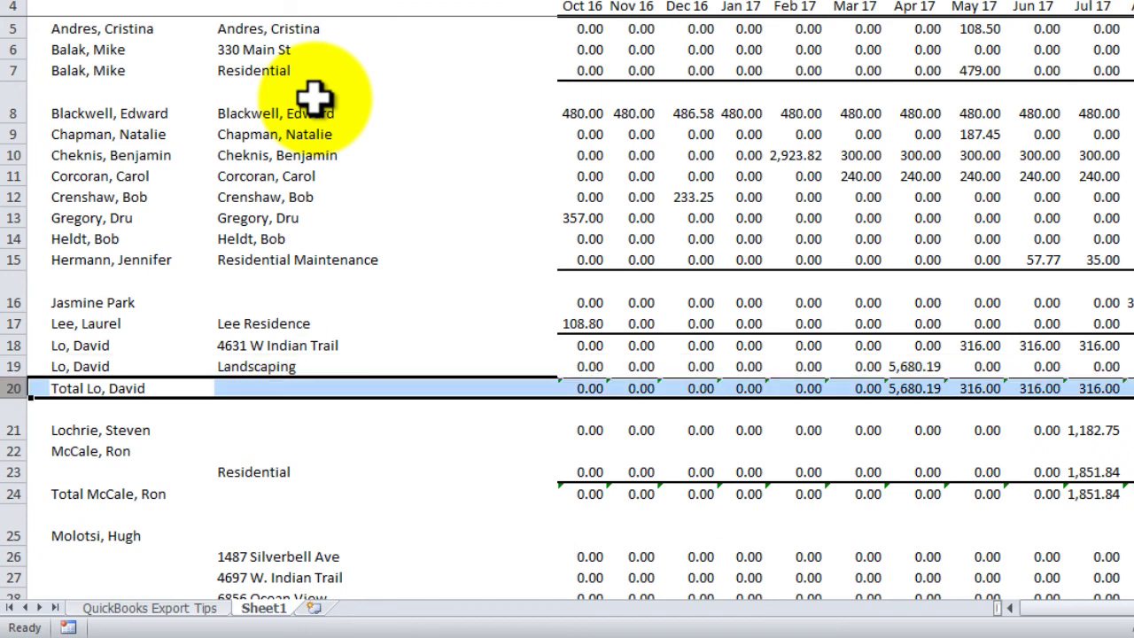
pyautogui.hotkey('ctrl', '-')
# Flatten the next single-line customer, removing its header and total rows
pyautogui.press('Down')
pyautogui.hotkey('ctrl', 'c')
pyautogui.press('Down')
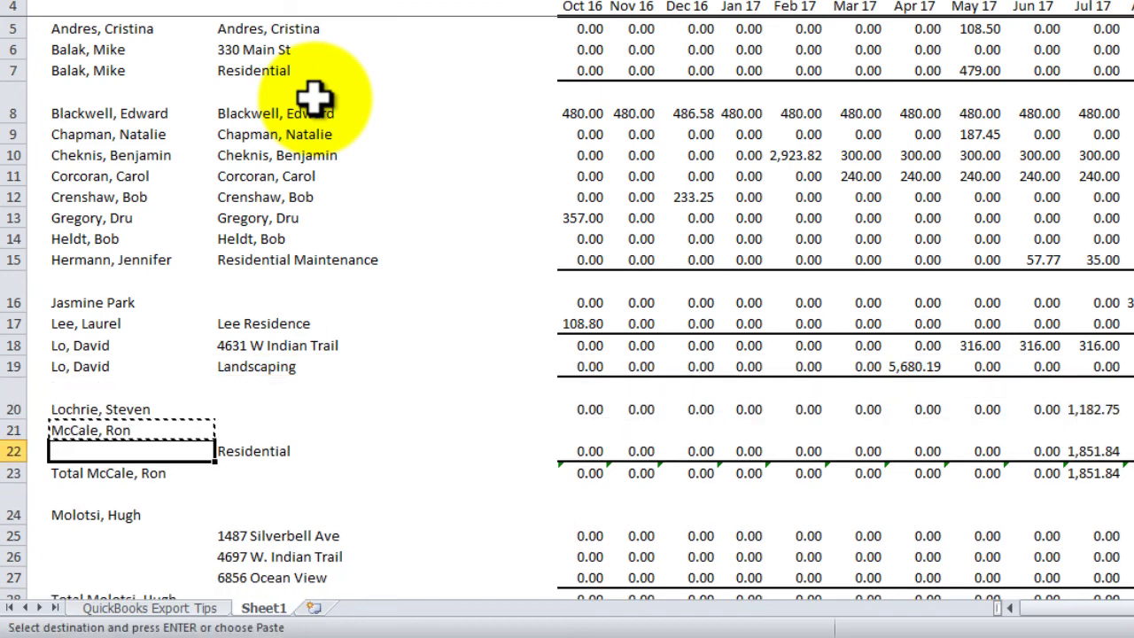
pyautogui.hotkey('ctrl', 'v')
pyautogui.press('Up')
pyautogui.hotkey('shift', 'space')
pyautogui.hotkey('ctrl', '-')
pyautogui.press('Down')
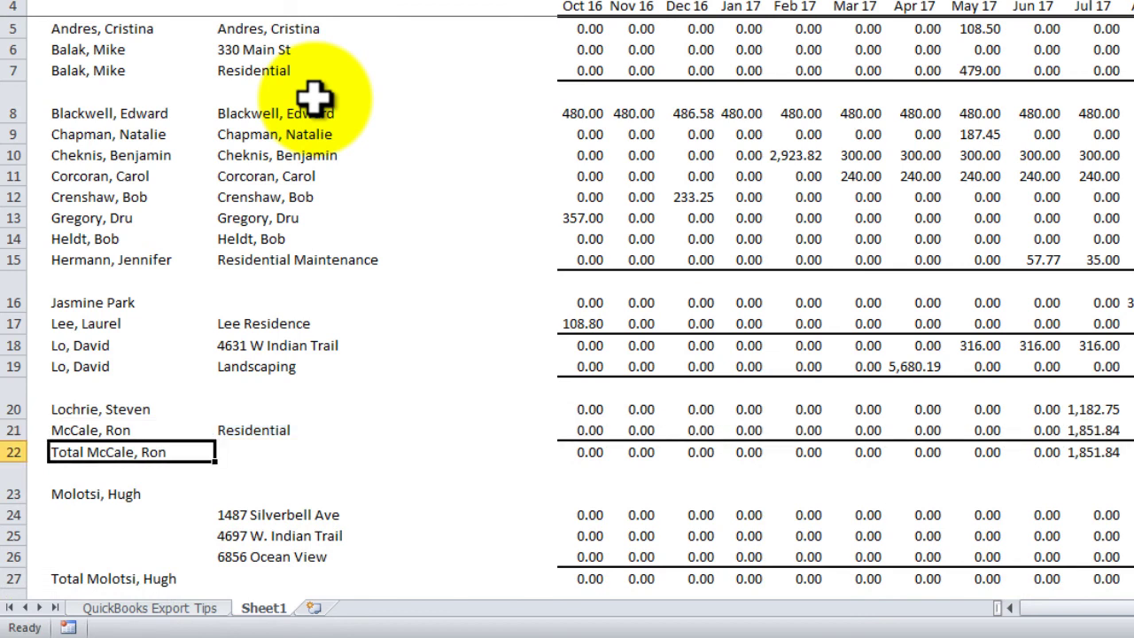
pyautogui.hotkey('shift', 'space')
pyautogui.hotkey('ctrl', '-')
# Paste the next customer's name onto all three of its address lines
pyautogui.press('Down')
pyautogui.press('Up')
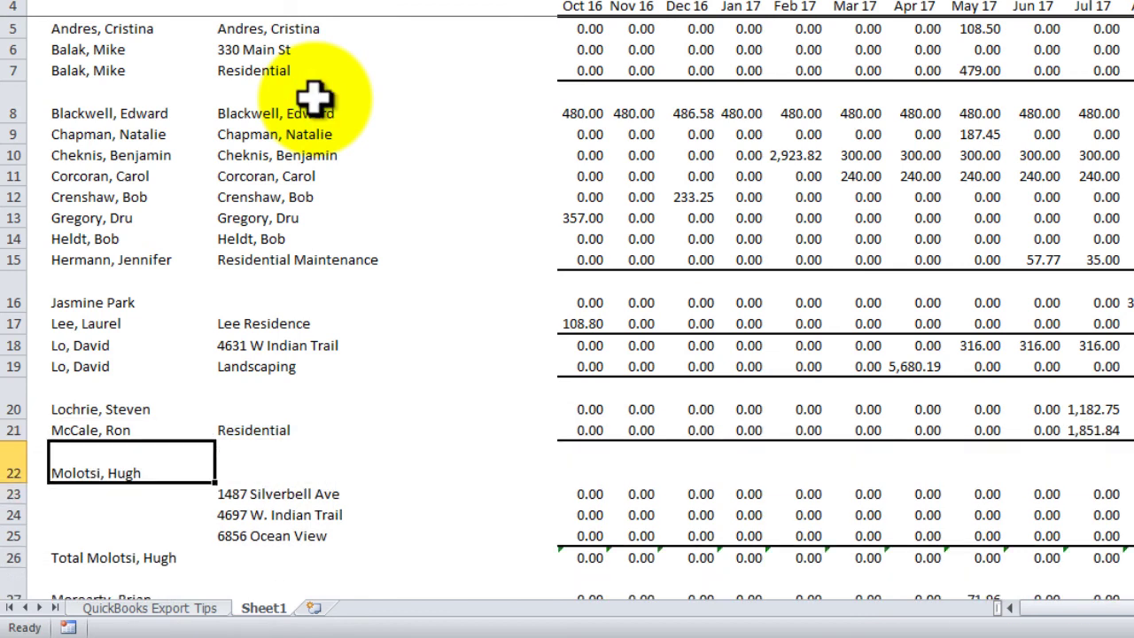
pyautogui.hotkey('shift', 'Down')
pyautogui.hotkey('shift', 'Down')
pyautogui.hotkey('shift', 'Down')
pyautogui.hotkey('shift', 'Down')
pyautogui.hotkey('shift', 'Down')
pyautogui.hotkey('shift', 'Down')
pyautogui.hotkey('shift', 'Down')
pyautogui.hotkey('shift', 'Down')
pyautogui.hotkey('shift', 'Down')
pyautogui.hotkey('shift', 'Down')
pyautogui.hotkey('shift', 'Down')
pyautogui.hotkey('shift', 'Down')
pyautogui.hotkey('shift', 'Down')
pyautogui.hotkey('shift', 'Down')
pyautogui.hotkey('shift', 'Down')
pyautogui.hotkey('shift', 'Down')
pyautogui.hotkey('shift', 'Down')
pyautogui.press('Down')
pyautogui.press('Up')
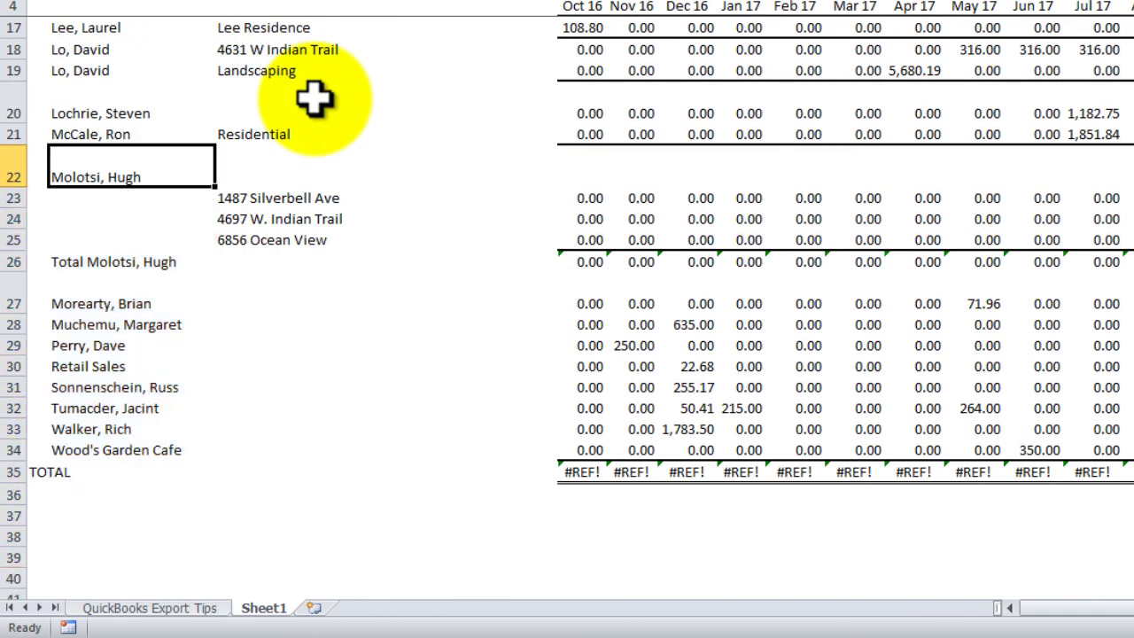
pyautogui.press('Down')
pyautogui.press('Right')
pyautogui.press('Left')
pyautogui.press('Up')
pyautogui.hotkey('ctrl', 'c')
pyautogui.press('Down')
pyautogui.hotkey('shift', 'Down')
pyautogui.hotkey('shift', 'Down')
pyautogui.hotkey('ctrl', 'v')
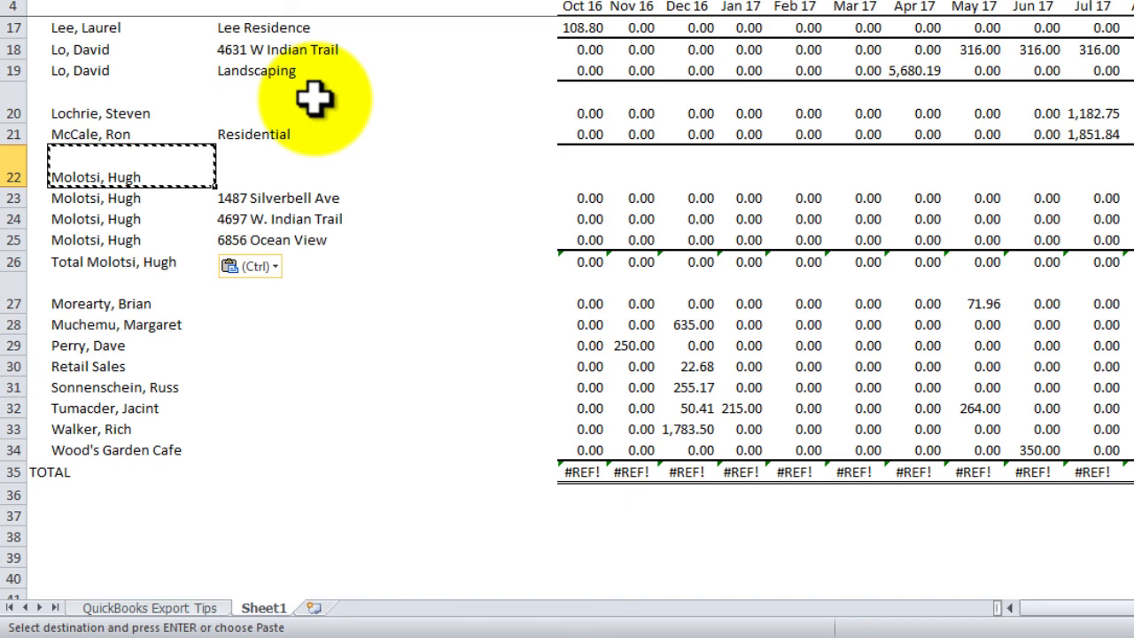
# Delete that customer's blank header row and its total row
pyautogui.hotkey('shift', 'space')
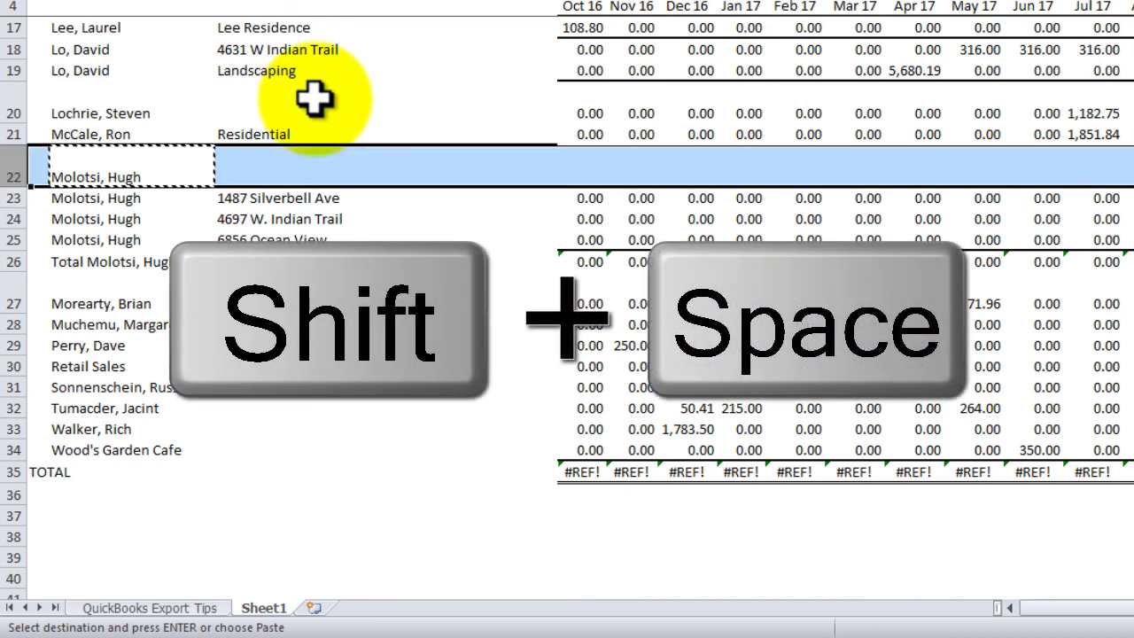
pyautogui.hotkey('ctrl', '-')
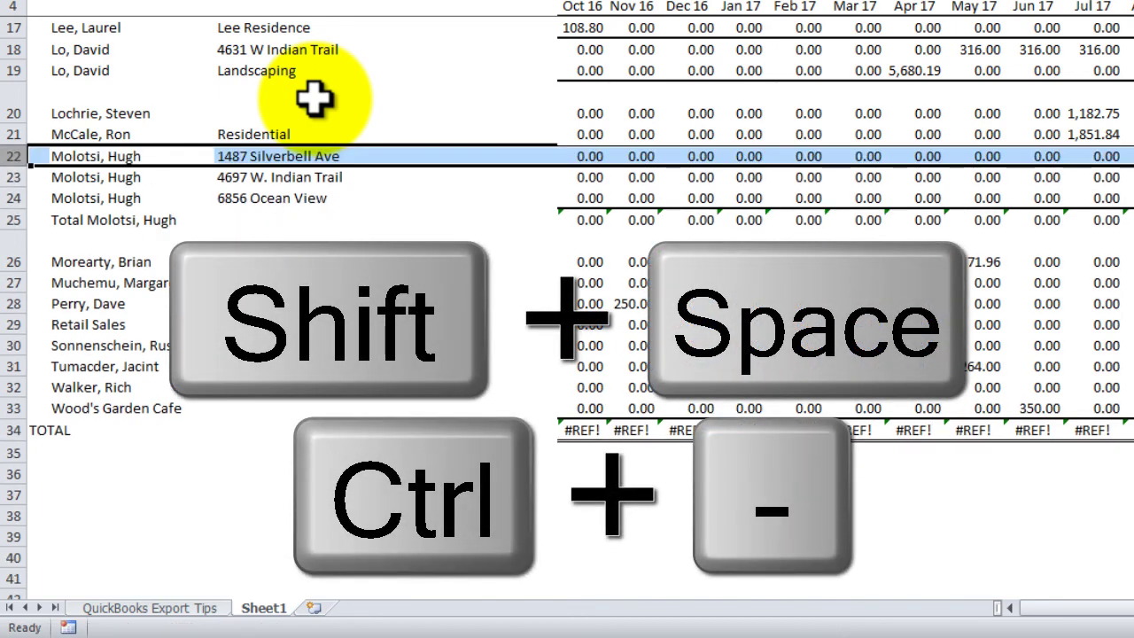
pyautogui.press('Down')
pyautogui.press('Down')
pyautogui.press('Down')
pyautogui.hotkey('shift', 'space')
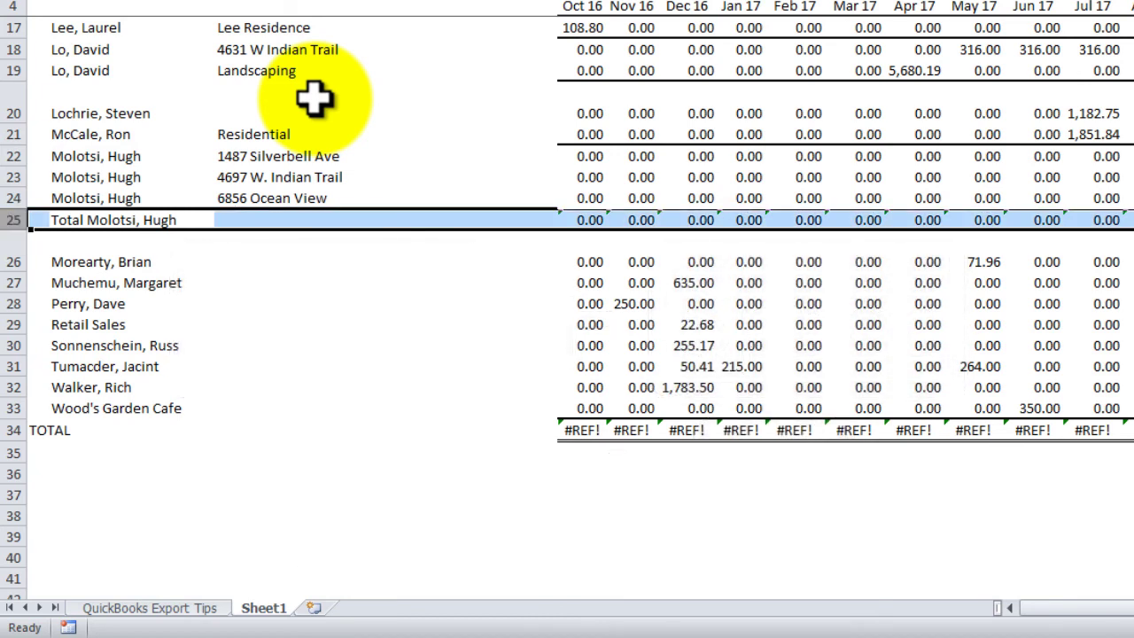
pyautogui.hotkey('ctrl', '-')
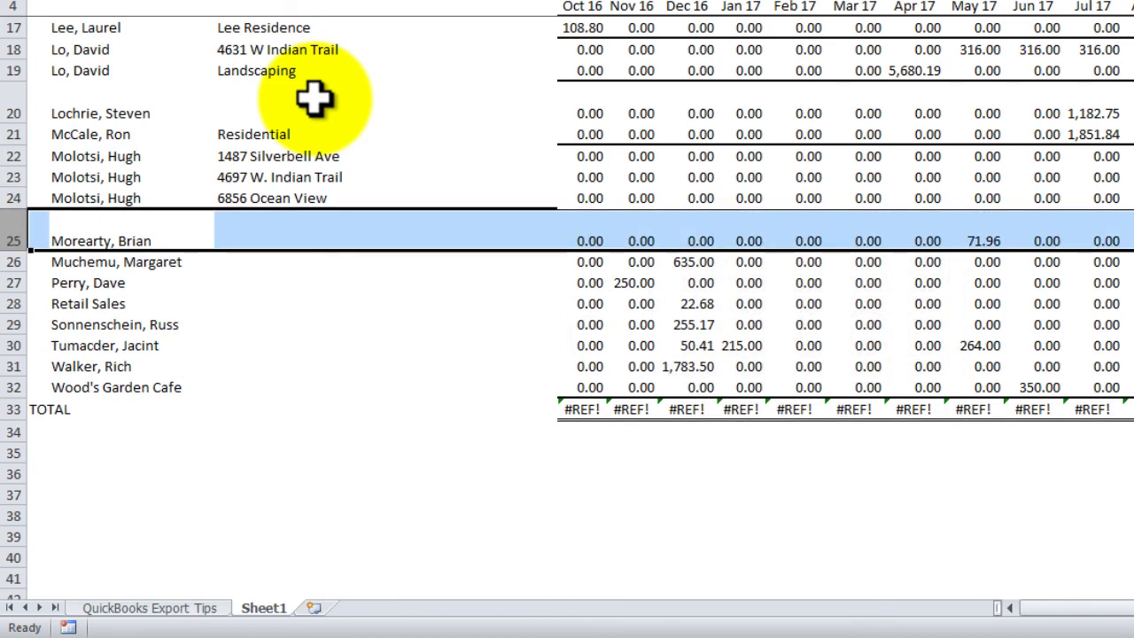
# Move down the name column toward the TOTAL row showing #REF! errors
pyautogui.press('Down')
pyautogui.press('Down')
pyautogui.press('Down')
pyautogui.press('Down')
pyautogui.press('Up')
pyautogui.press('Up')
pyautogui.press('Up')
pyautogui.press('Up')
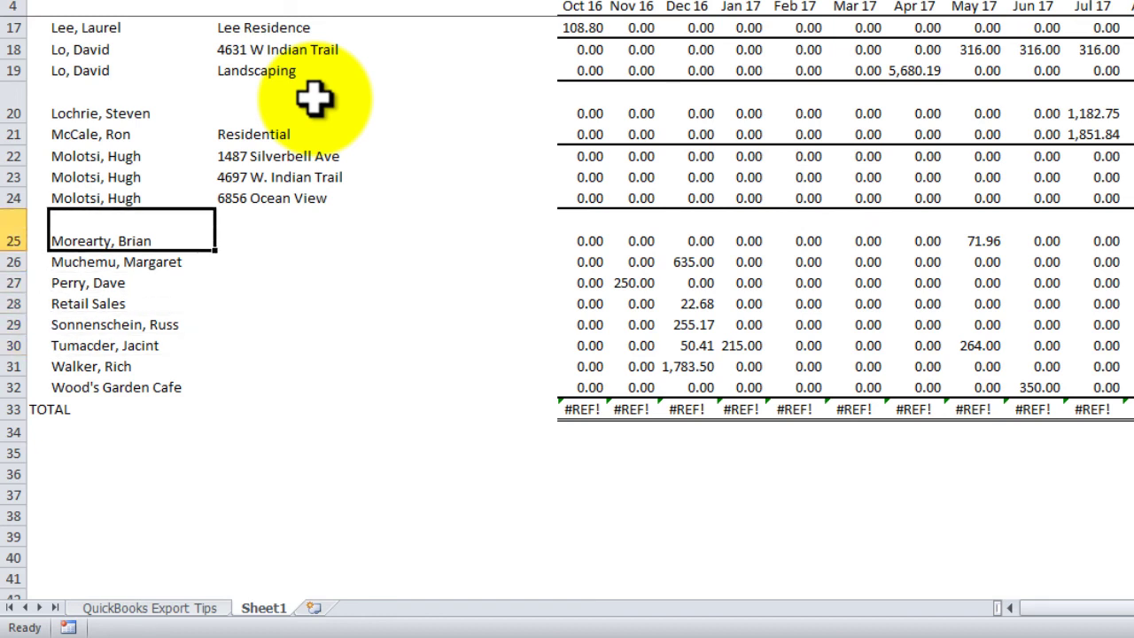
pyautogui.hotkey('shift', 'Down')
pyautogui.hotkey('shift', 'Down')
pyautogui.hotkey('shift', 'Down')
pyautogui.hotkey('shift', 'Down')
# Delete the TOTAL row below the customer list
pyautogui.hotkey('ctrl', 'Down')
pyautogui.press('Down')
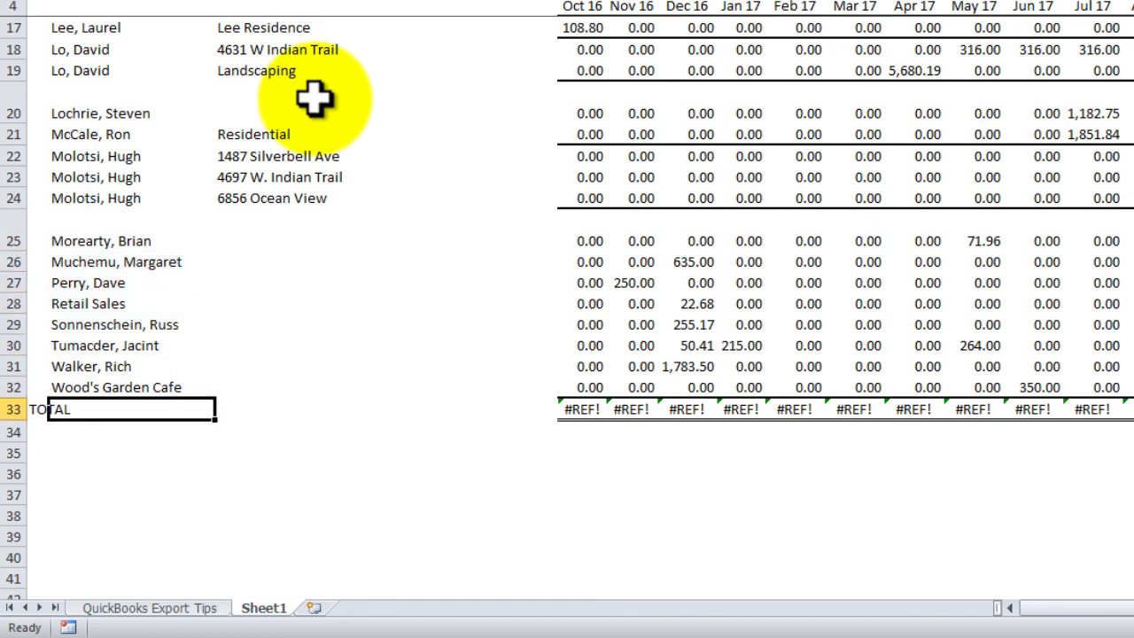
pyautogui.hotkey('shift', 'space')
pyautogui.hotkey('ctrl', '-')
# Copy the customer names in rows 25–32 into the empty cells of the second column
pyautogui.press('Up')
pyautogui.press('Up')
pyautogui.press('Up')
pyautogui.press('Up')
pyautogui.press('Up')
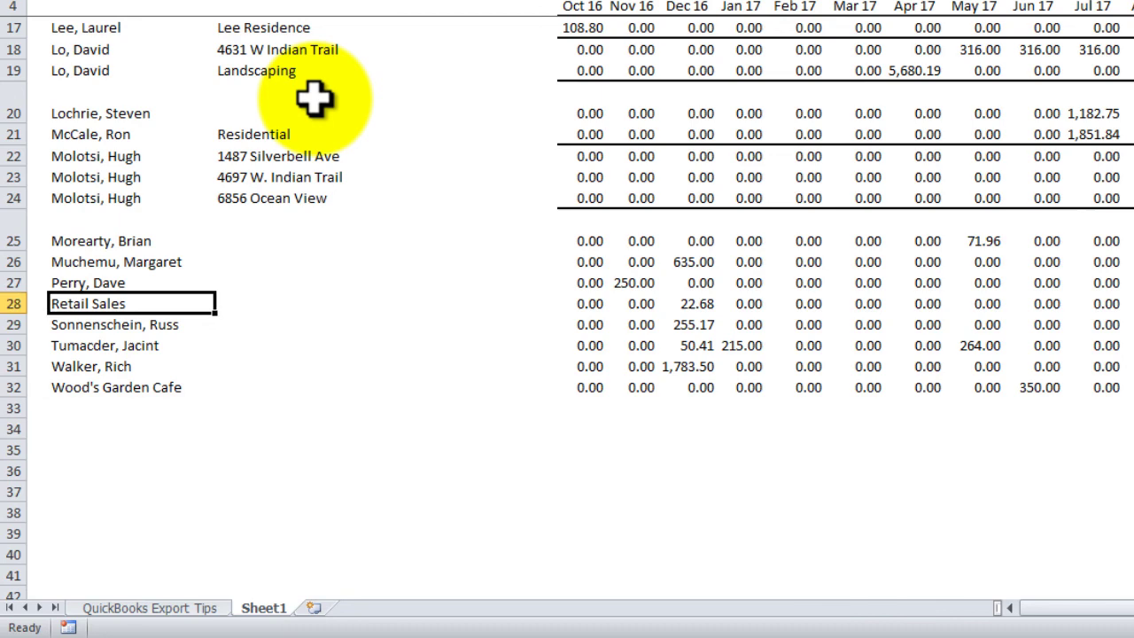
pyautogui.press('Up')
pyautogui.press('Up')
pyautogui.press('Up')
pyautogui.hotkey('ctrl', 'shift', 'Down')
pyautogui.hotkey('ctrl', 'c')
pyautogui.press('Right')
pyautogui.hotkey('ctrl', 'v')
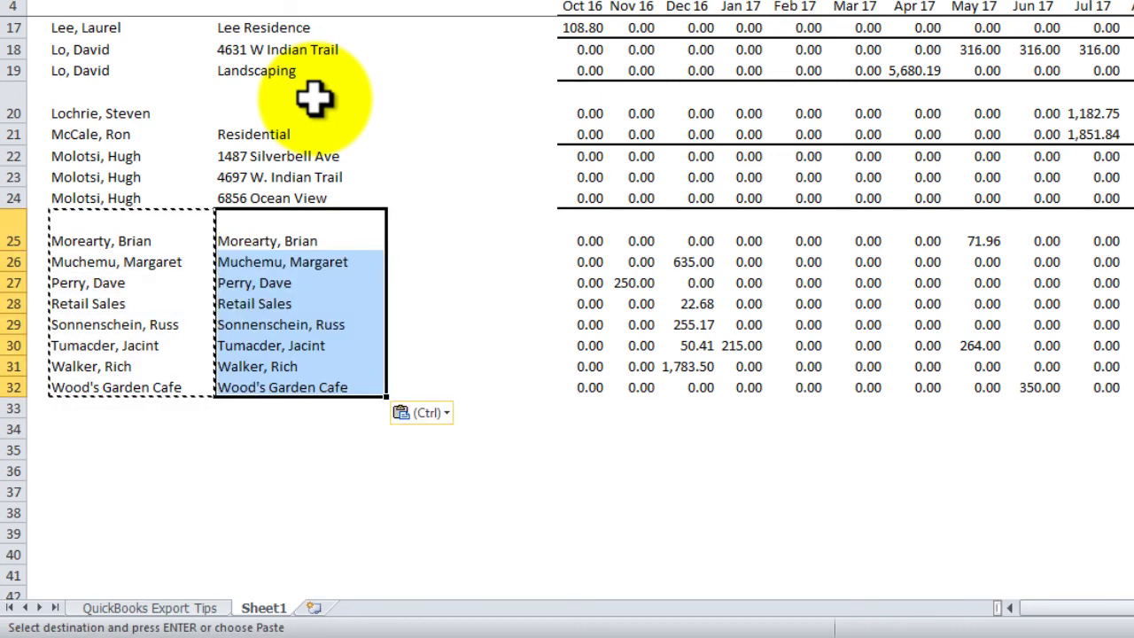
# Copy the row 20 customer name into its empty second-column cell
pyautogui.press('Up')
pyautogui.press('Up')
pyautogui.press('Up')
pyautogui.press('Up')
pyautogui.press('Up')
pyautogui.press('Up')
pyautogui.press('Up')
pyautogui.press('Up')
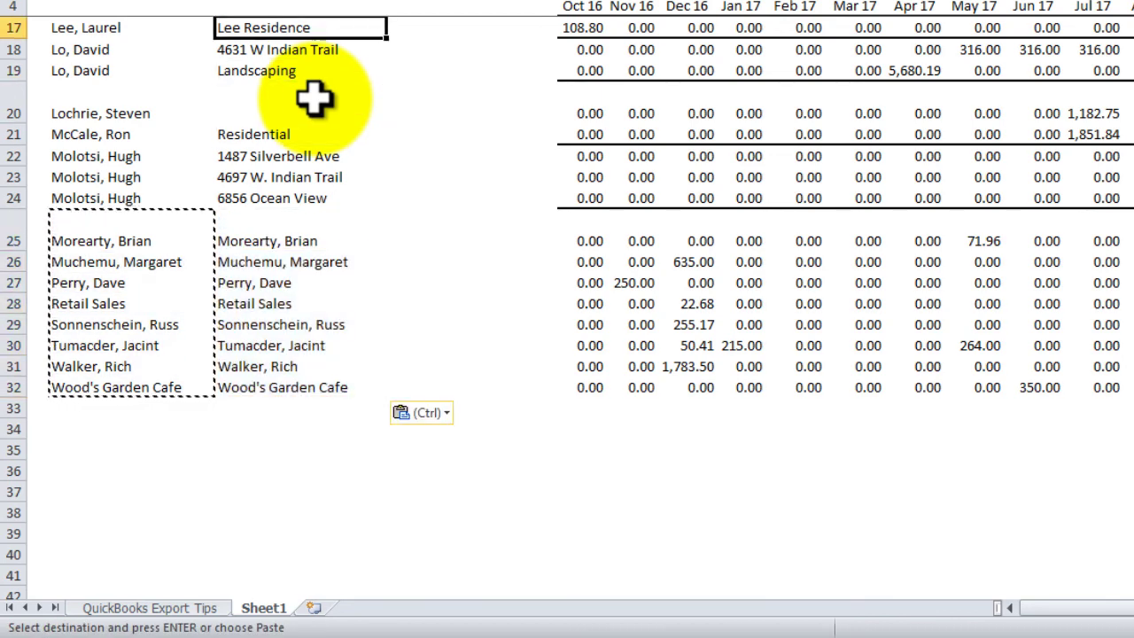
pyautogui.press('Down')
pyautogui.press('Down')
pyautogui.press('Down')
pyautogui.press('Left')
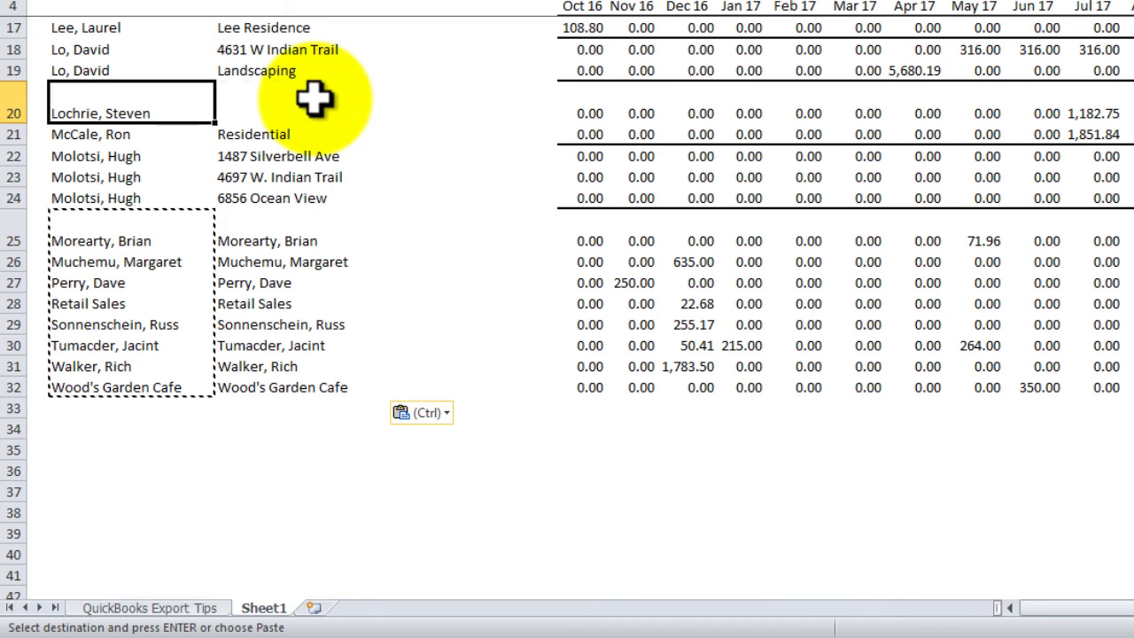
pyautogui.hotkey('ctrl', 'c')
pyautogui.press('Right')
pyautogui.hotkey('ctrl', 'v')
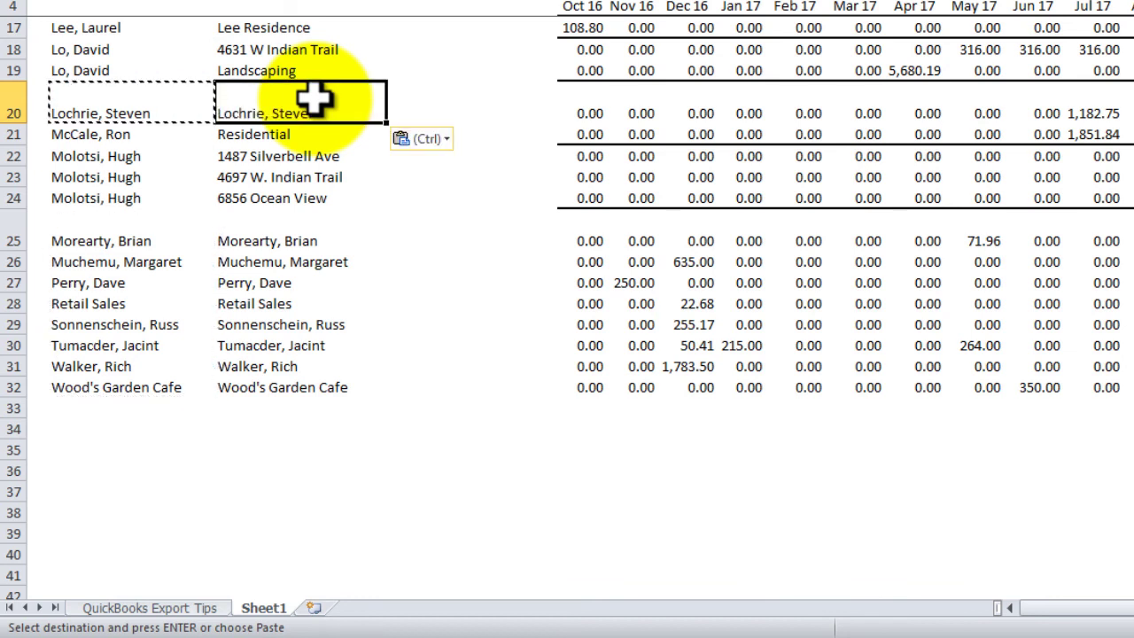
# Copy the row 16 customer name into its empty second-column cell
pyautogui.press('Up')
pyautogui.press('Up')
pyautogui.press('Up')
pyautogui.press('Up')
pyautogui.press('Up')
pyautogui.press('Up')
pyautogui.press('Up')
pyautogui.press('Up')
pyautogui.press('Up')
pyautogui.press('Up')
pyautogui.press('Up')
pyautogui.press('Up')
pyautogui.press('Up')
pyautogui.press('Up')
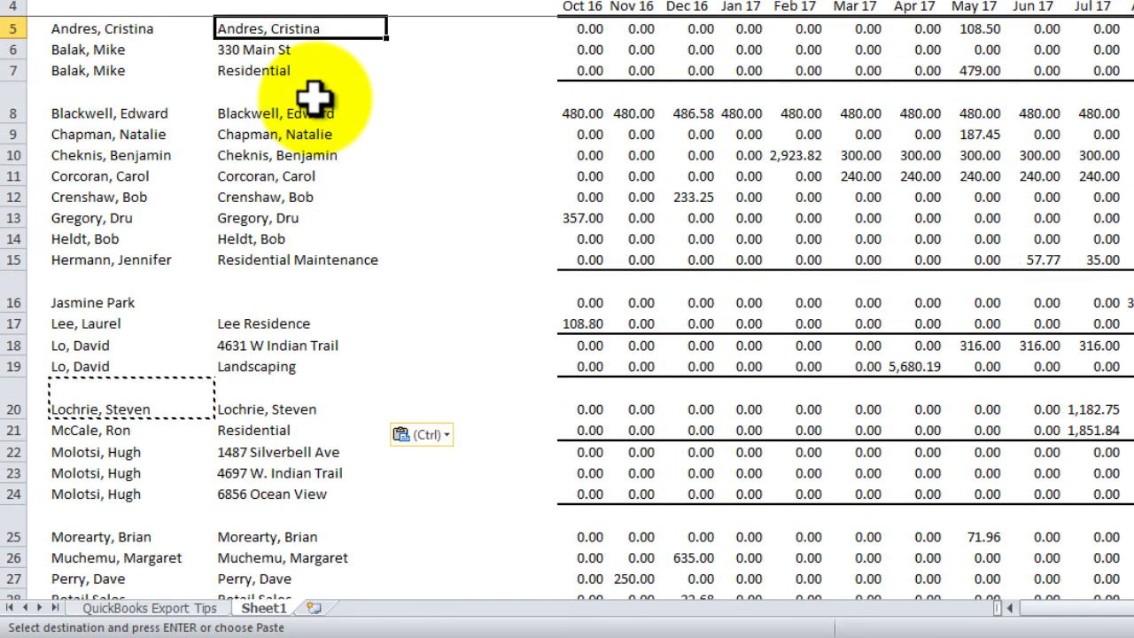
pyautogui.press('Down')
pyautogui.press('Down')
pyautogui.press('Down')
pyautogui.press('Down')
pyautogui.press('Down')
pyautogui.press('Down')
pyautogui.press('Down')
pyautogui.press('Down')
pyautogui.press('Down')
pyautogui.press('Down')
pyautogui.hotkey('shift', 'space')
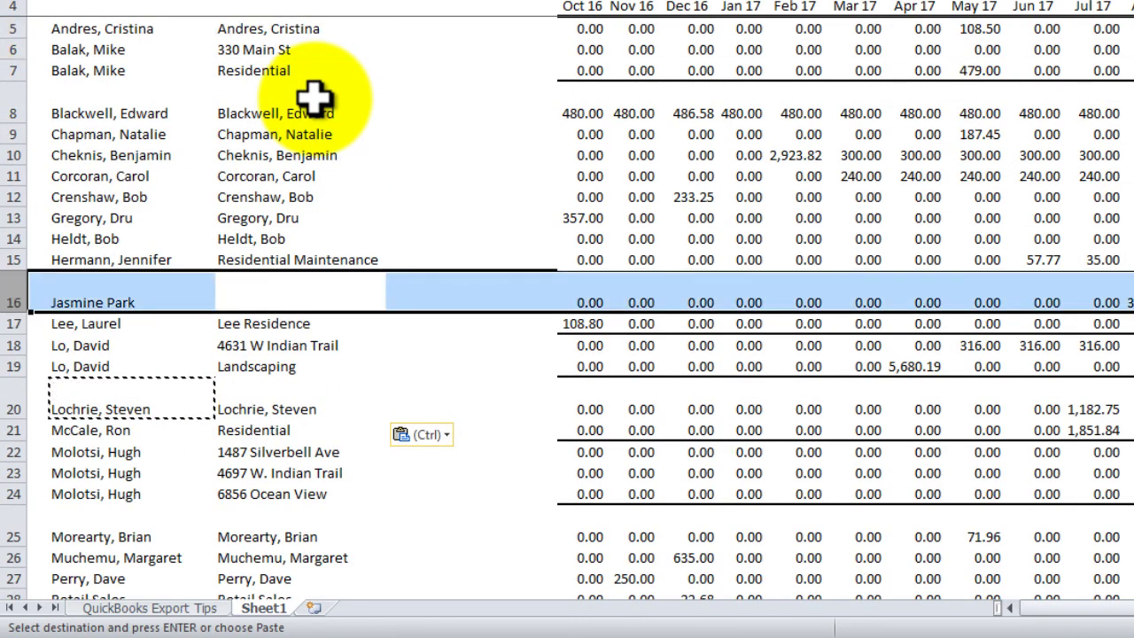
pyautogui.press('Left')
pyautogui.hotkey('ctrl', 'c')
pyautogui.press('Right')
pyautogui.hotkey('ctrl', 'v')
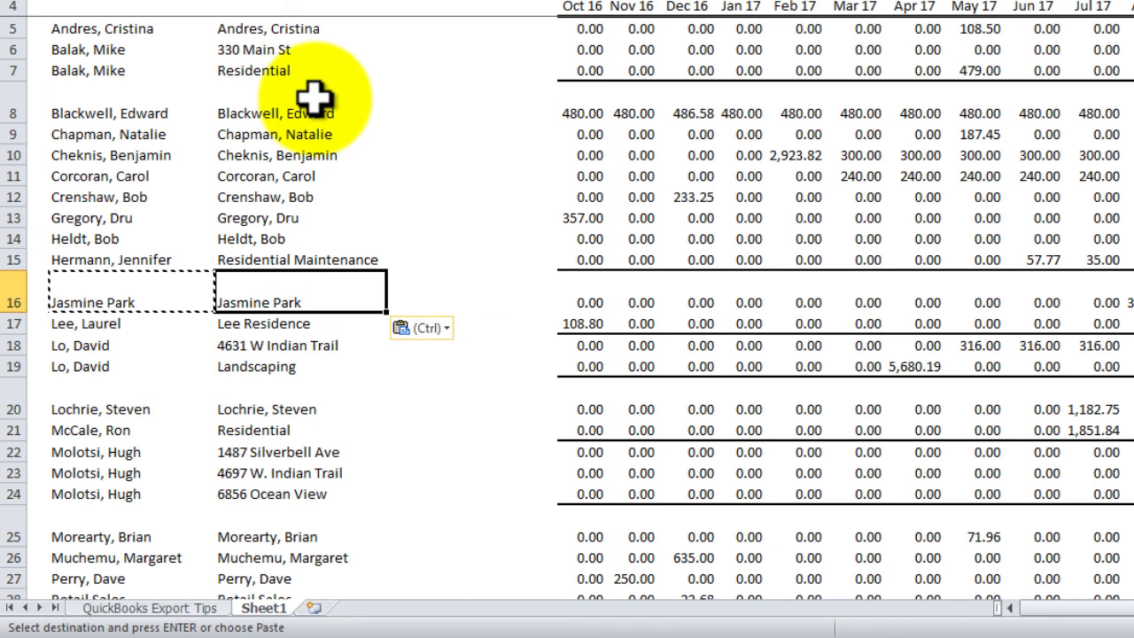
pyautogui.press('Up')
pyautogui.press('Up')
pyautogui.press('Up')
pyautogui.press('Up')
pyautogui.press('Up')
pyautogui.press('Up')
pyautogui.press('Up')
pyautogui.press('Up')
pyautogui.press('Up')
pyautogui.press('Up')
pyautogui.press('Up')
pyautogui.press('Up')
pyautogui.press('Down')
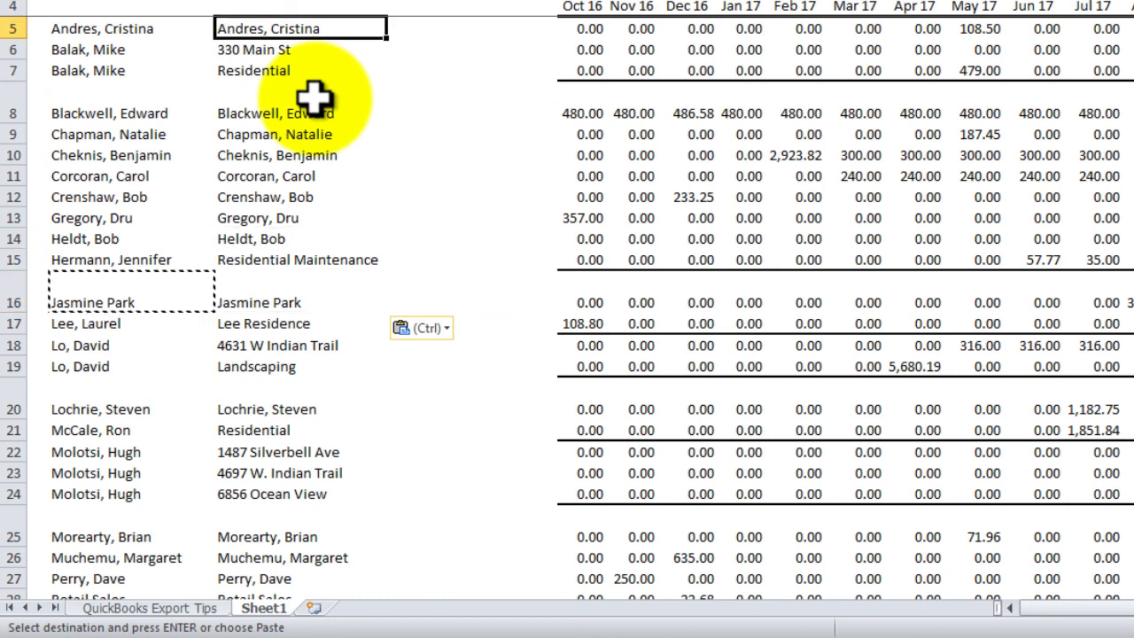
# Enter =C5 in D5, which displays as text, and select column D below it
pyautogui.press('Right')
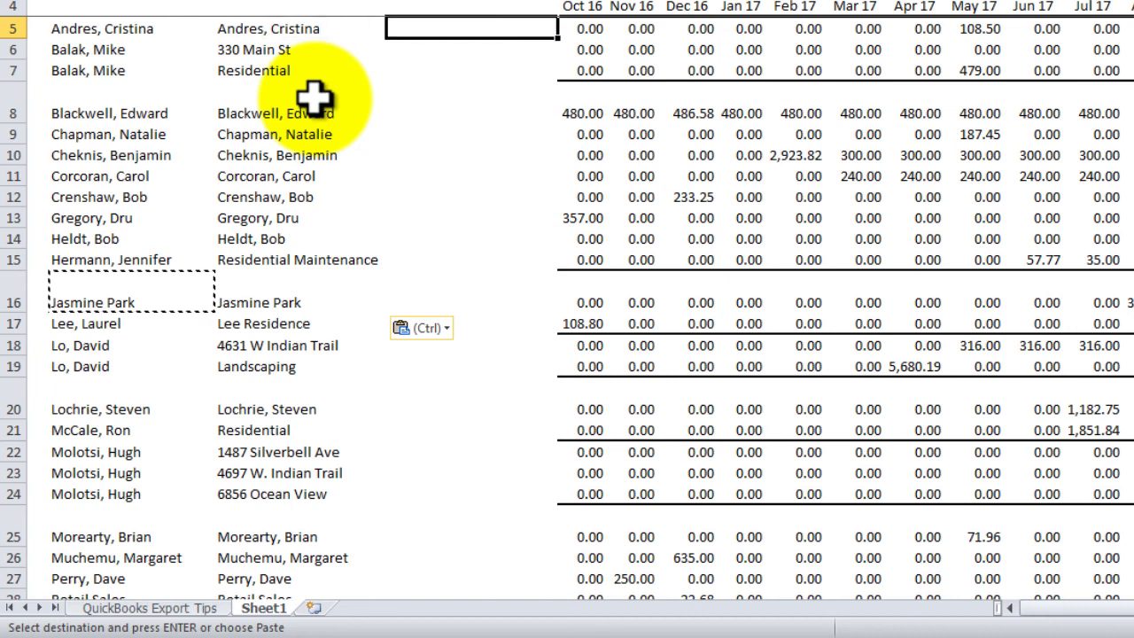
pyautogui.write('=C5')
pyautogui.hotkey('ctrl', 'c')
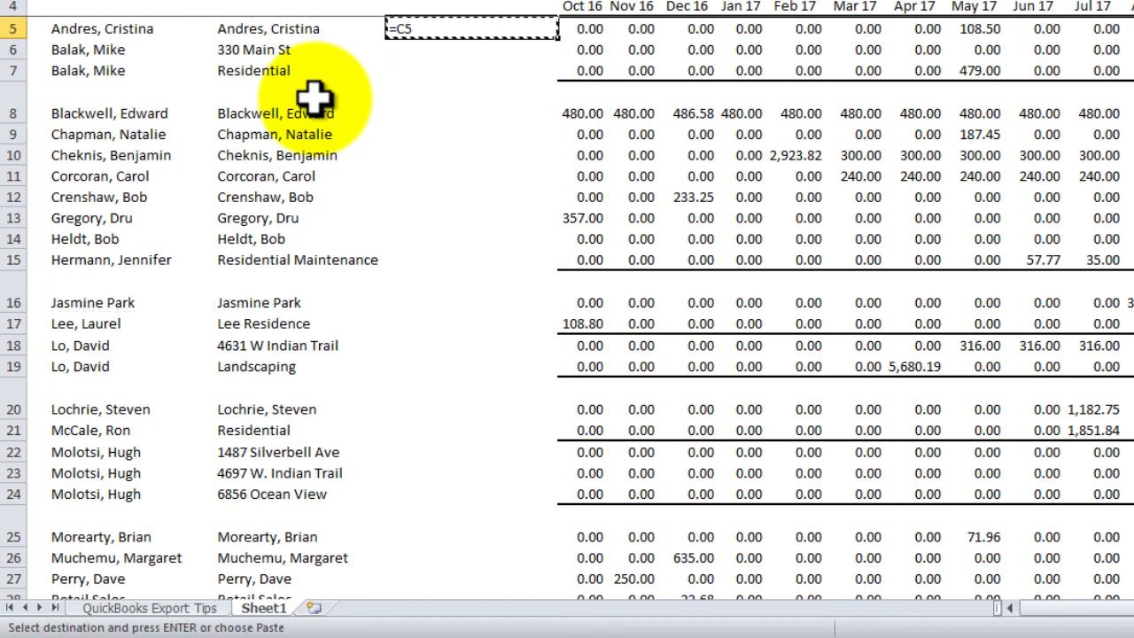
pyautogui.press('Escape')
pyautogui.hotkey('ctrl', 'shift', 'Down')
pyautogui.hotkey('ctrl', 'shift', 'Up')
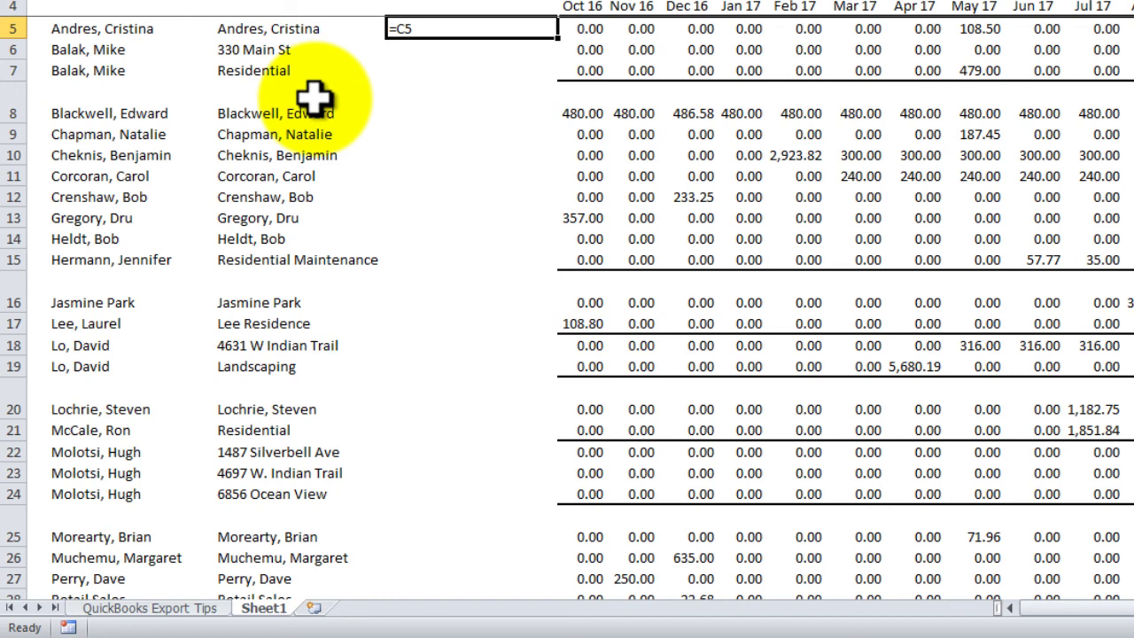
pyautogui.hotkey('ctrl', 'shift', 'Down')
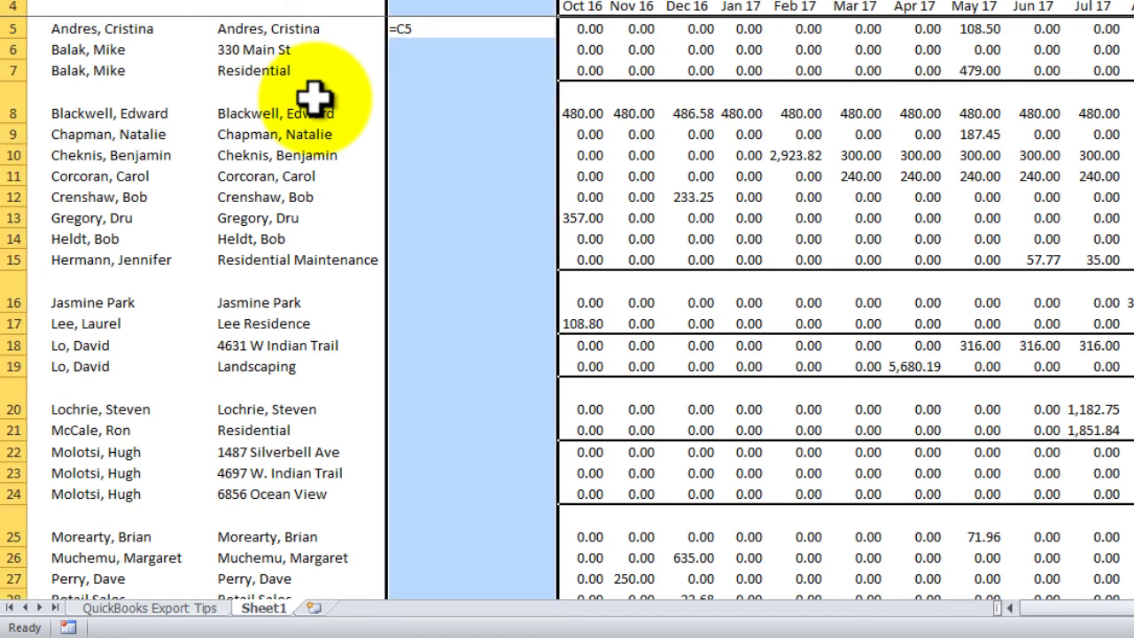
pyautogui.click(412, 32)
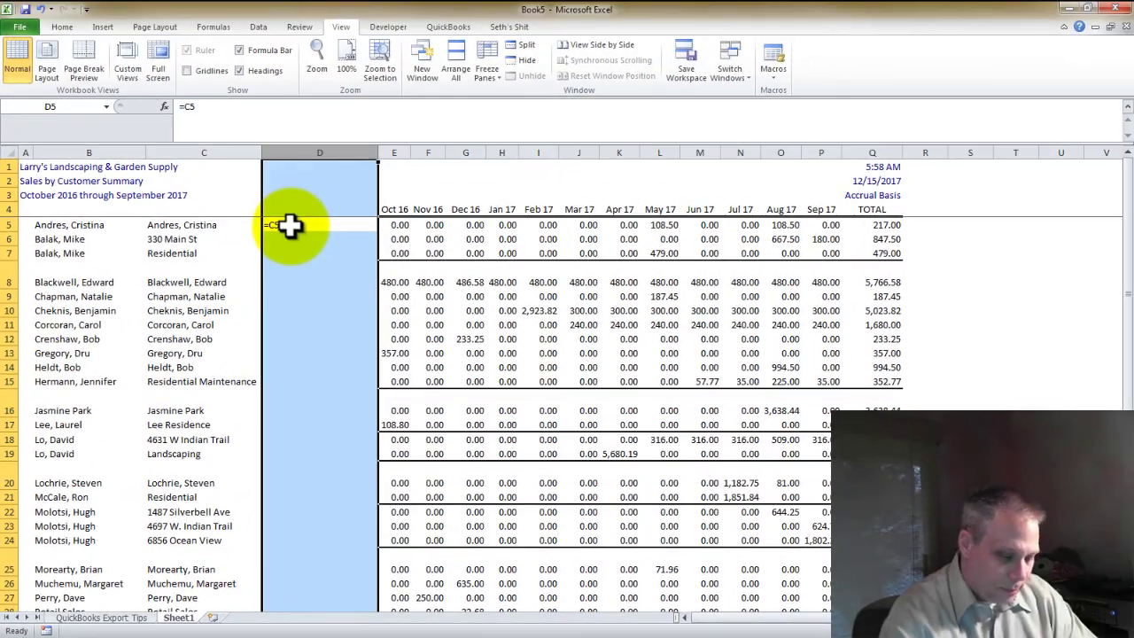
# Run Text to Columns on column D: fixed width, one break, skip column 2
pyautogui.hotkey('alt', 'd')
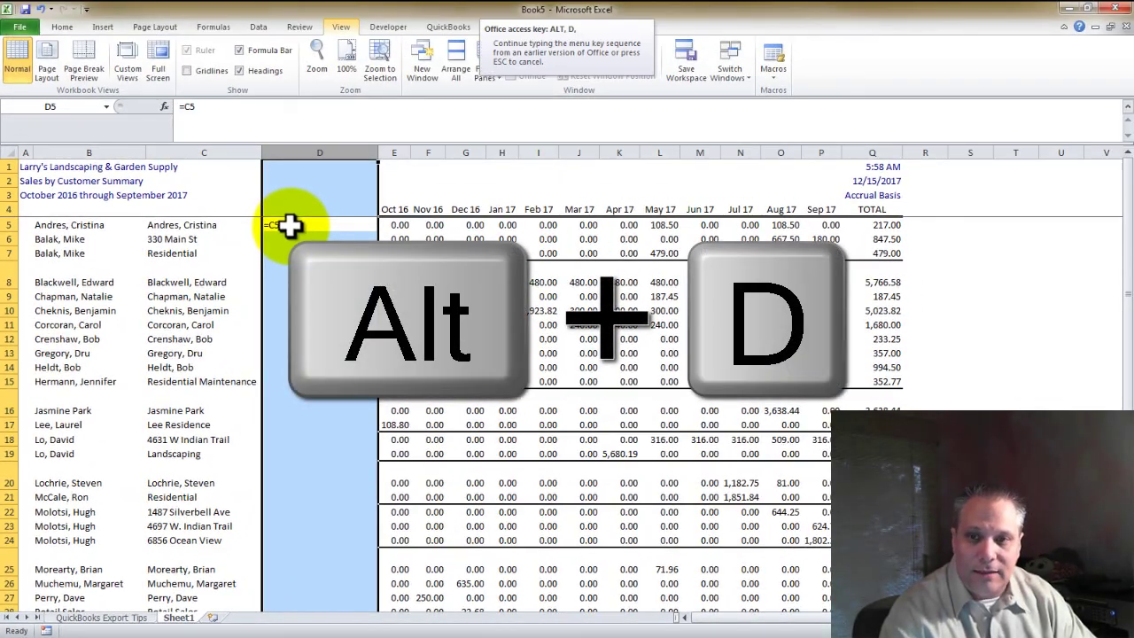
pyautogui.press('e')
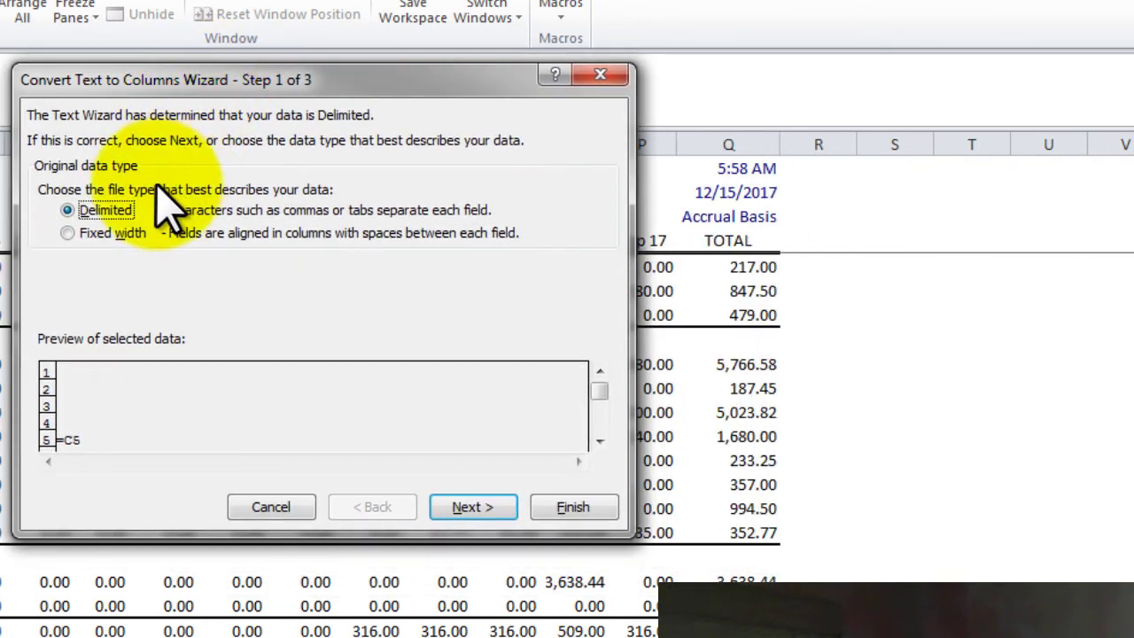
pyautogui.click(69, 233)
pyautogui.click(469, 512)
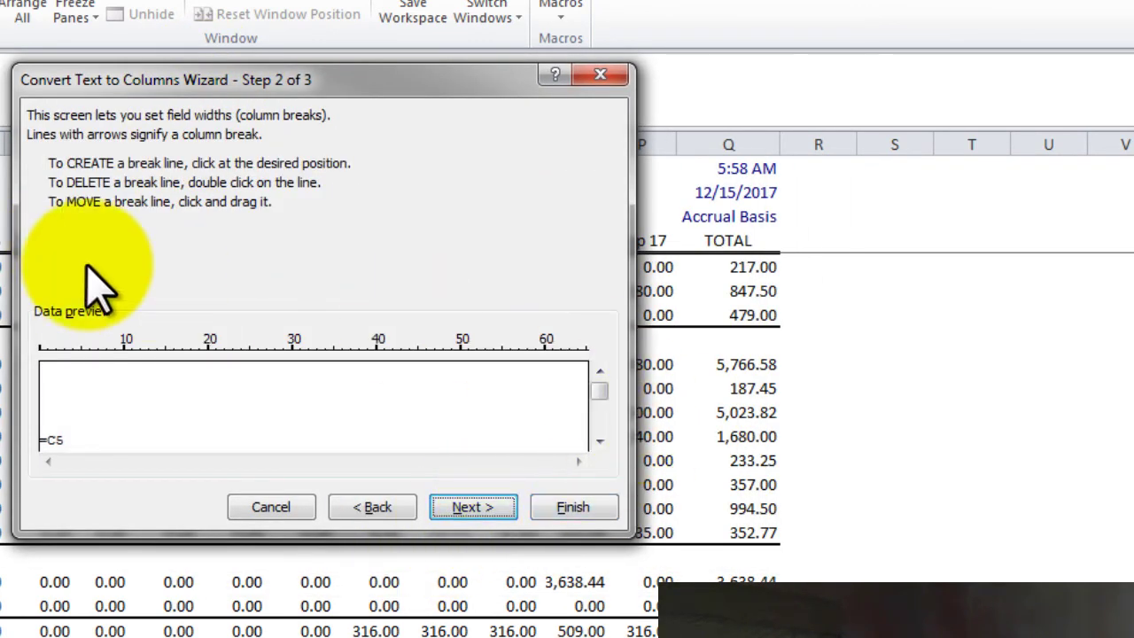
pyautogui.click(233, 434)
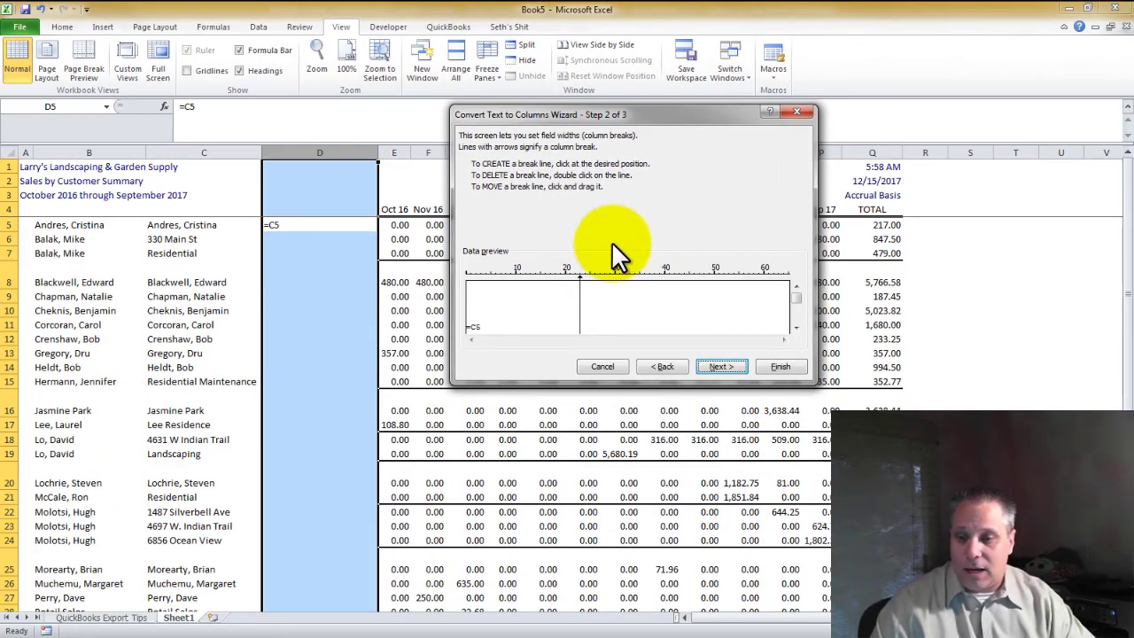
pyautogui.click(719, 365)
pyautogui.click(603, 305)
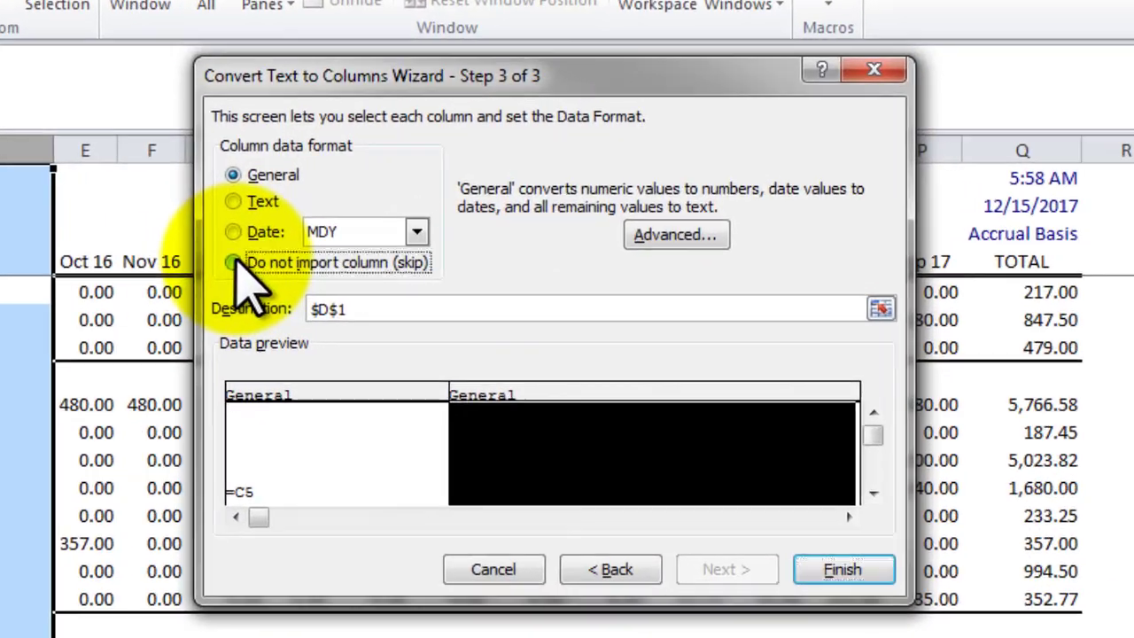
pyautogui.click(346, 237)
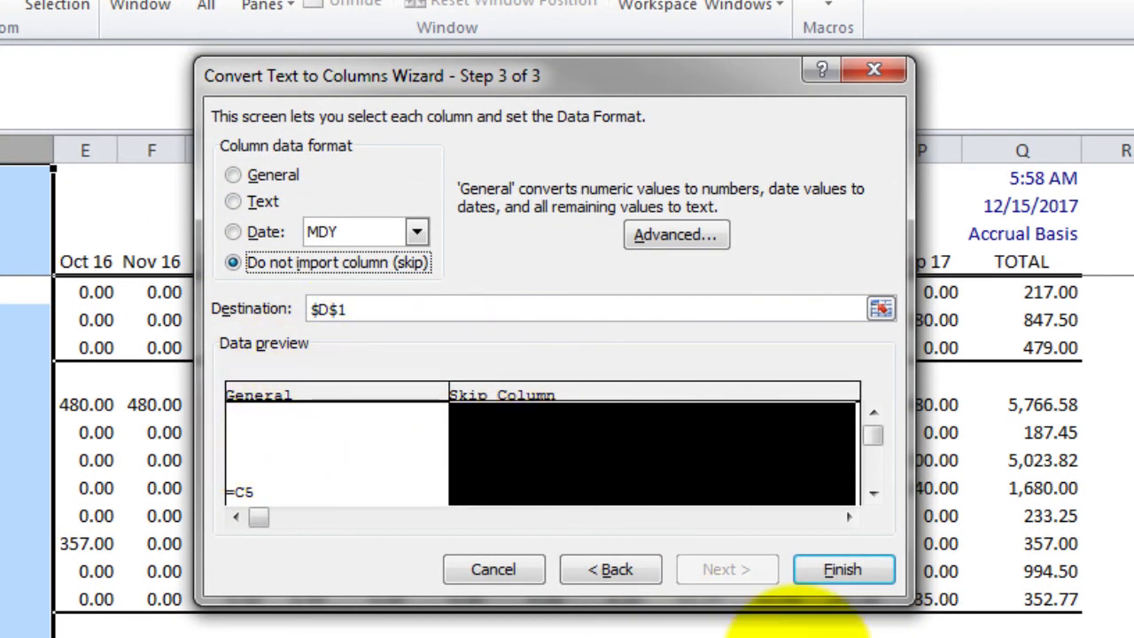
pyautogui.click(842, 571)
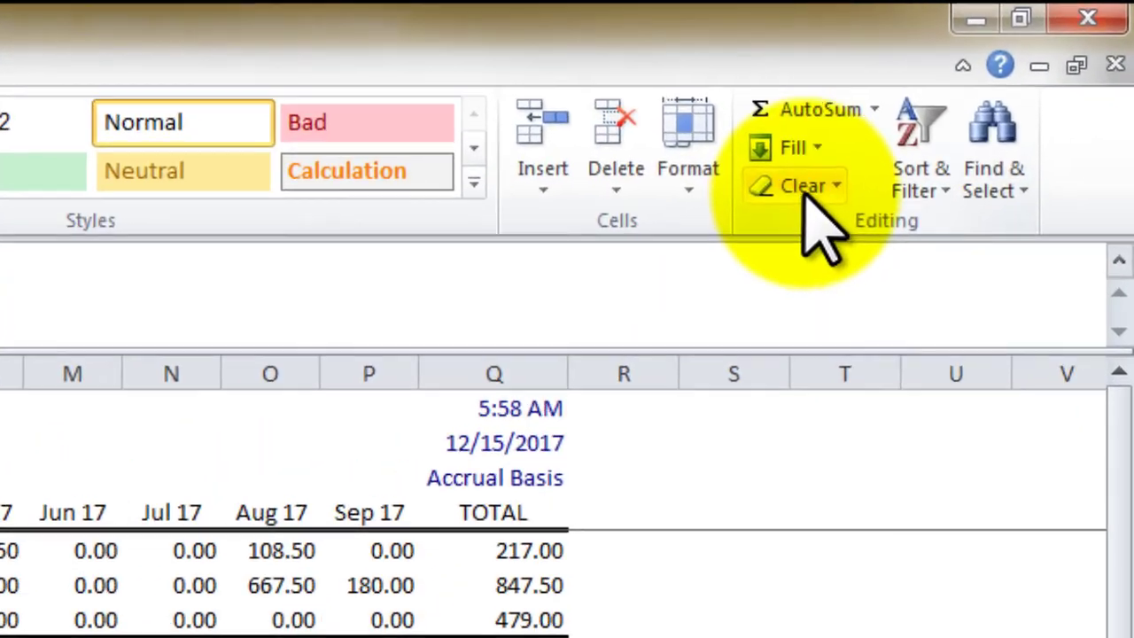
# Enter =CONCATENATE(B6,":",C6) in cell D6
pyautogui.click(806, 193)
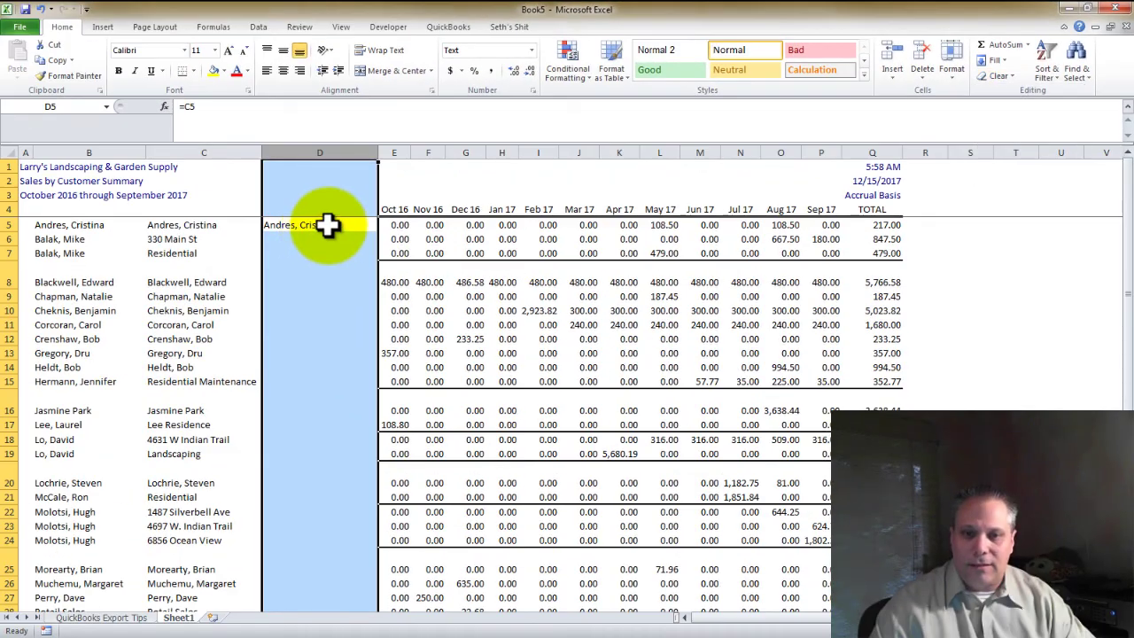
pyautogui.click(54, 301)
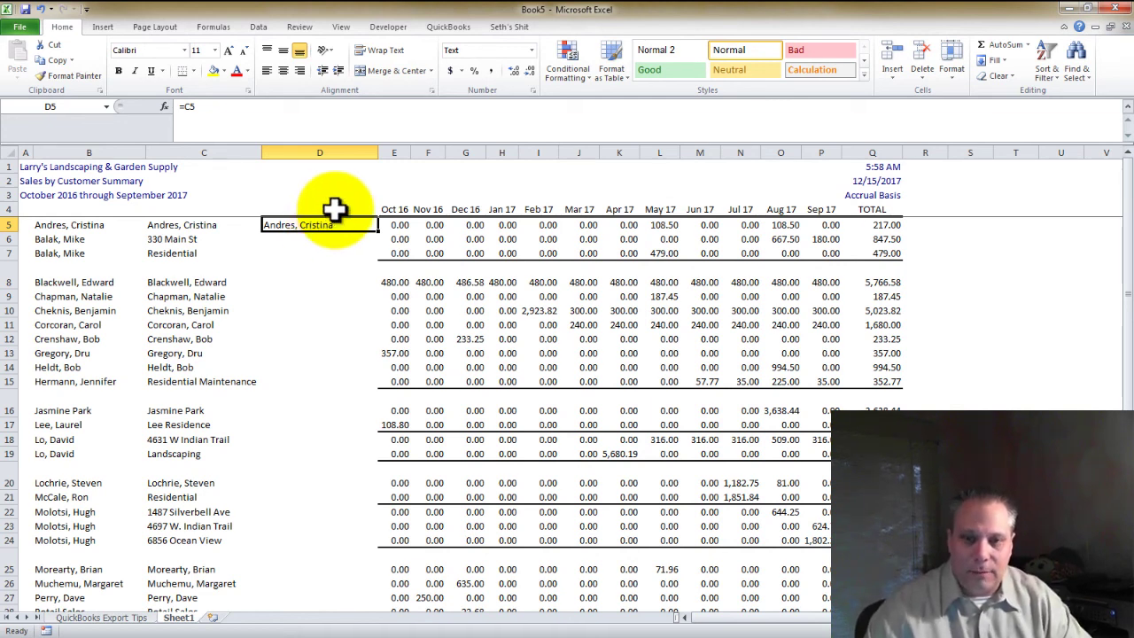
pyautogui.hotkey('ctrl', 'c')
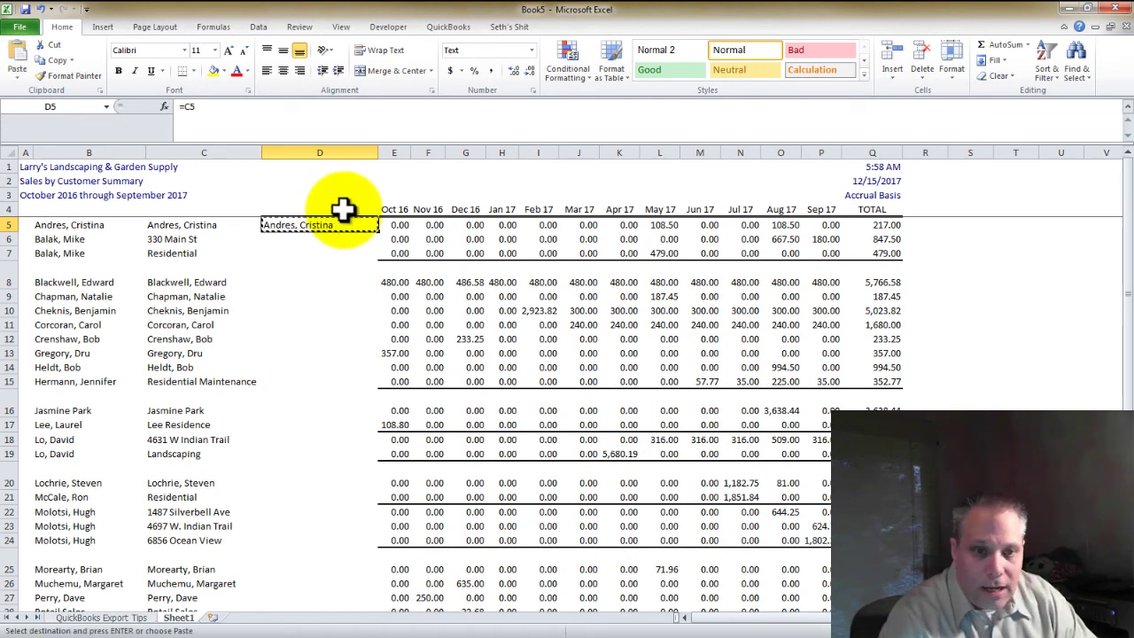
pyautogui.press('Escape')
pyautogui.press('Down')
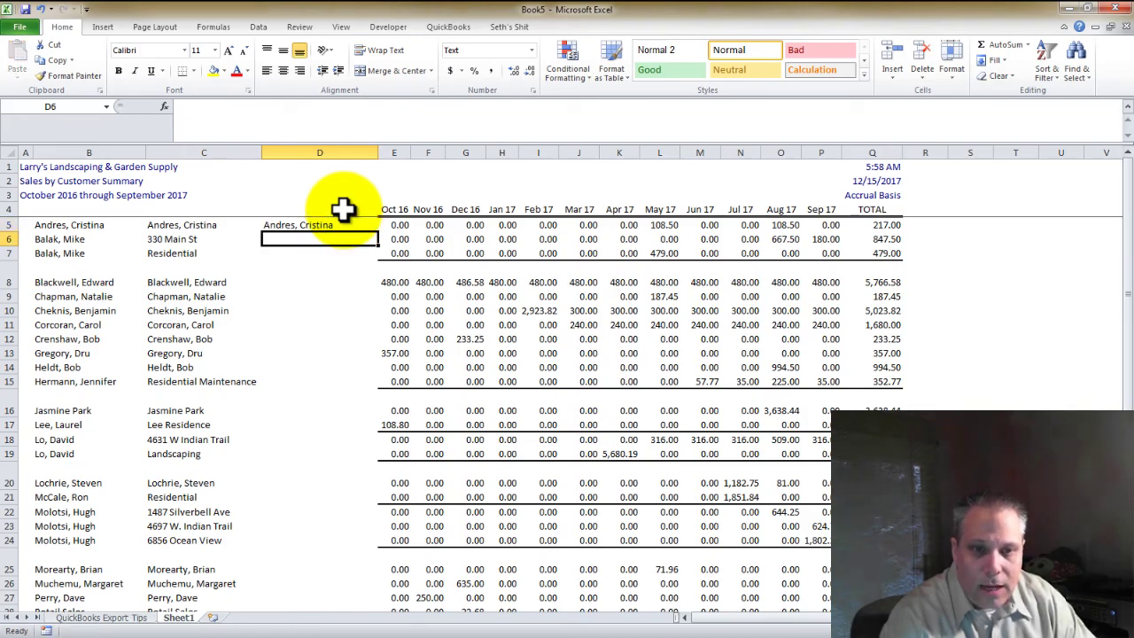
pyautogui.hotkey('shift', 'Down')
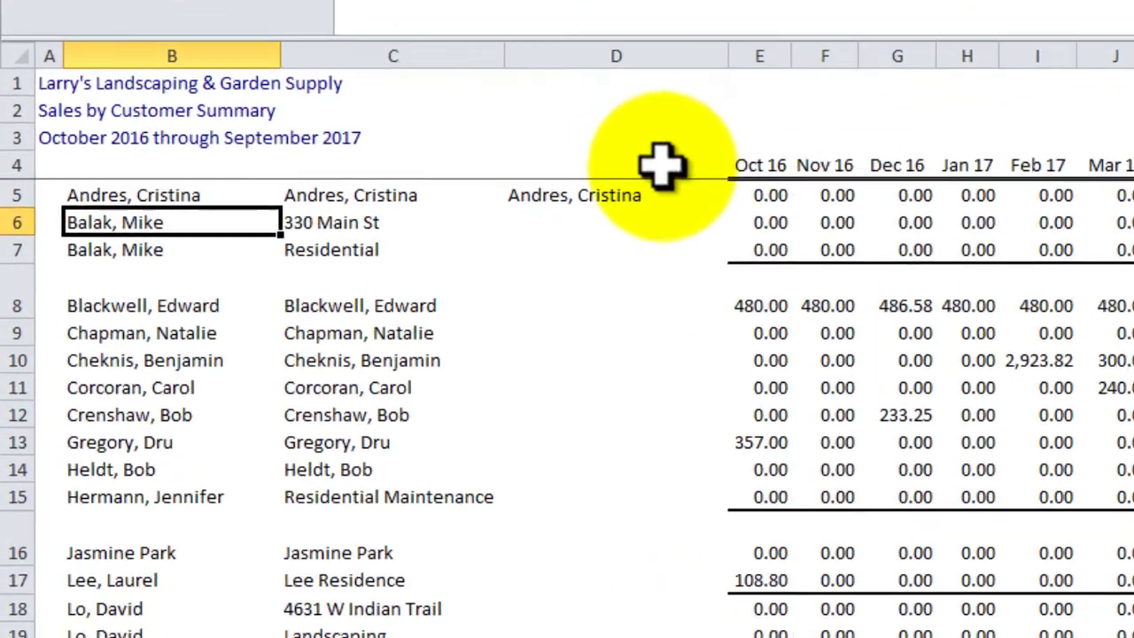
pyautogui.hotkey('shift', 'Up')
pyautogui.write('=con')
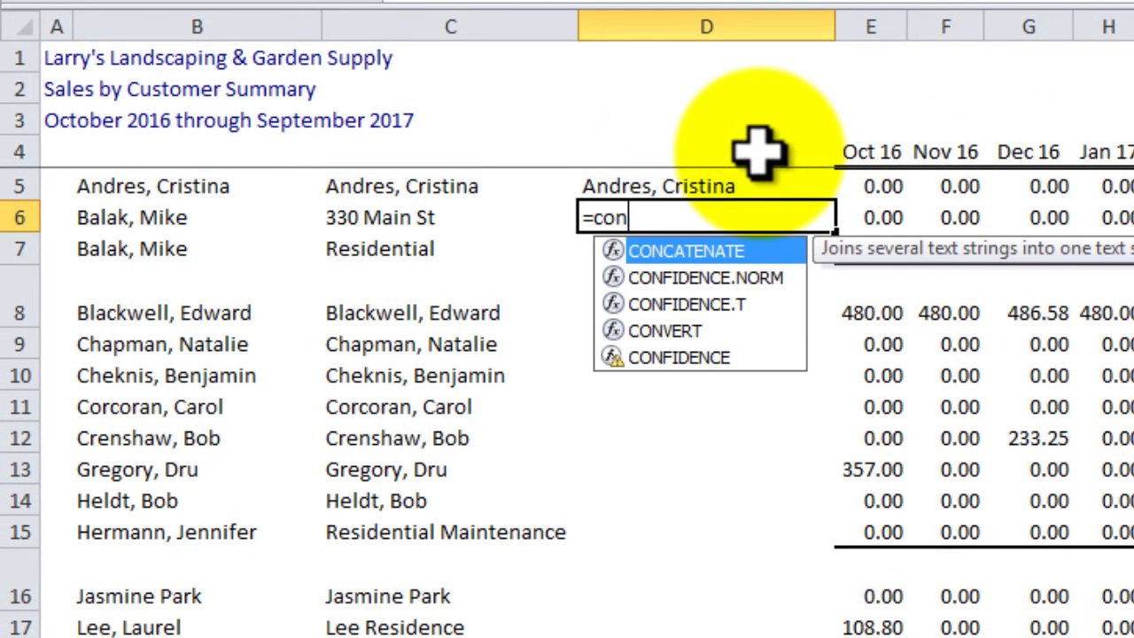
pyautogui.press('Tab')
pyautogui.press('Left')
pyautogui.press('Left')
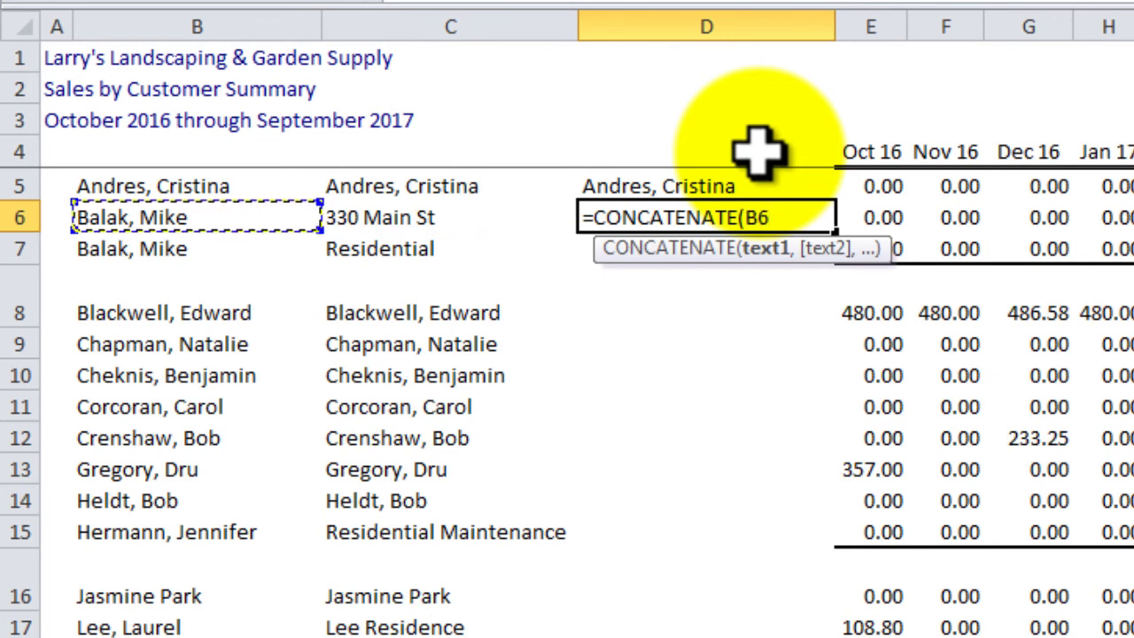
pyautogui.write(',":",')
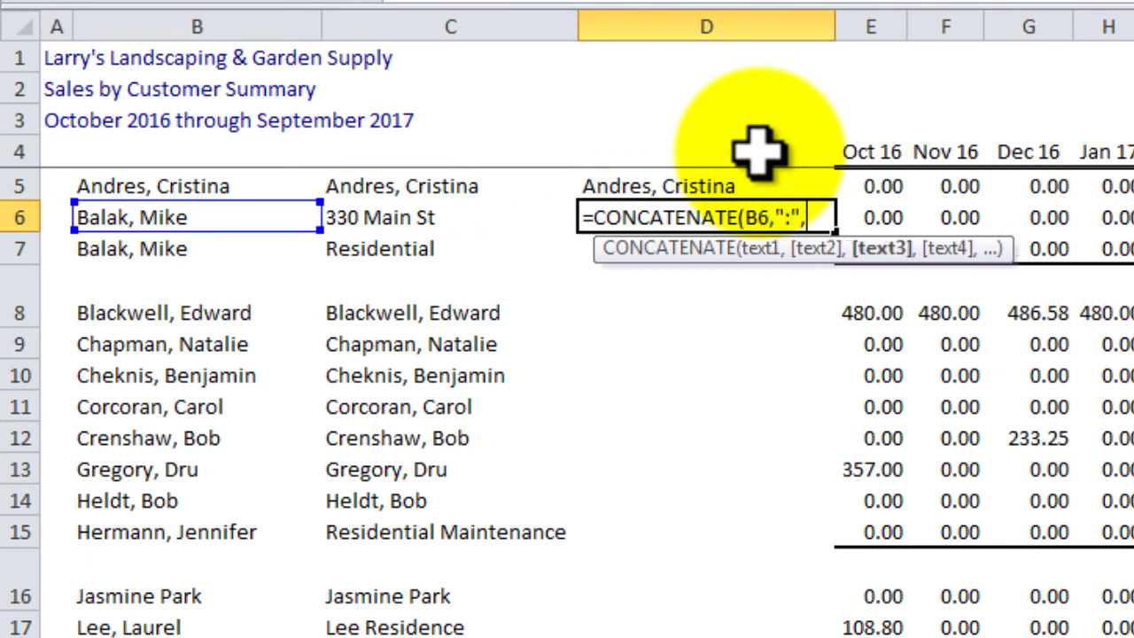
pyautogui.press('Left')
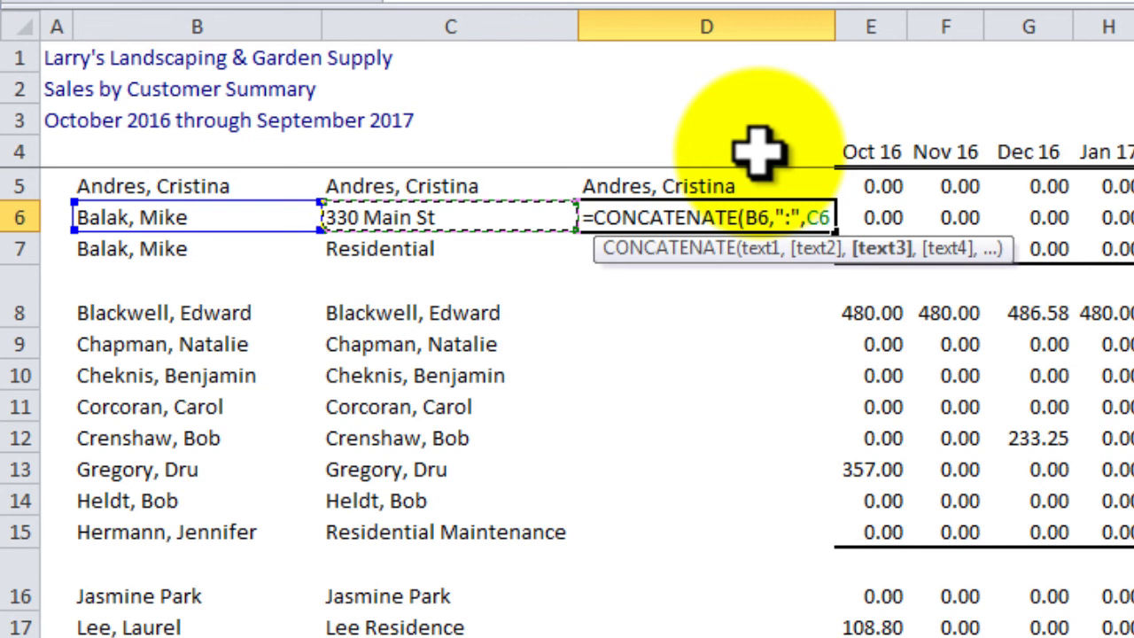
pyautogui.write(')')
pyautogui.press('Return')
# Convert column D with Text to Columns (fixed width, one break, skip column 2)
pyautogui.press('Up')
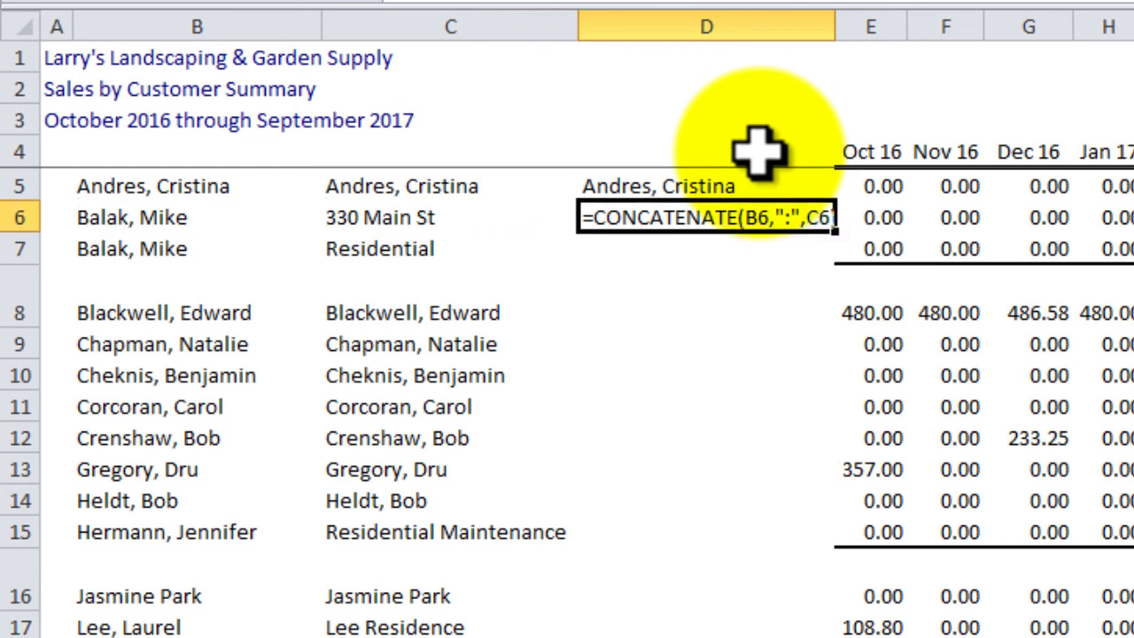
pyautogui.hotkey('ctrl', 'space')
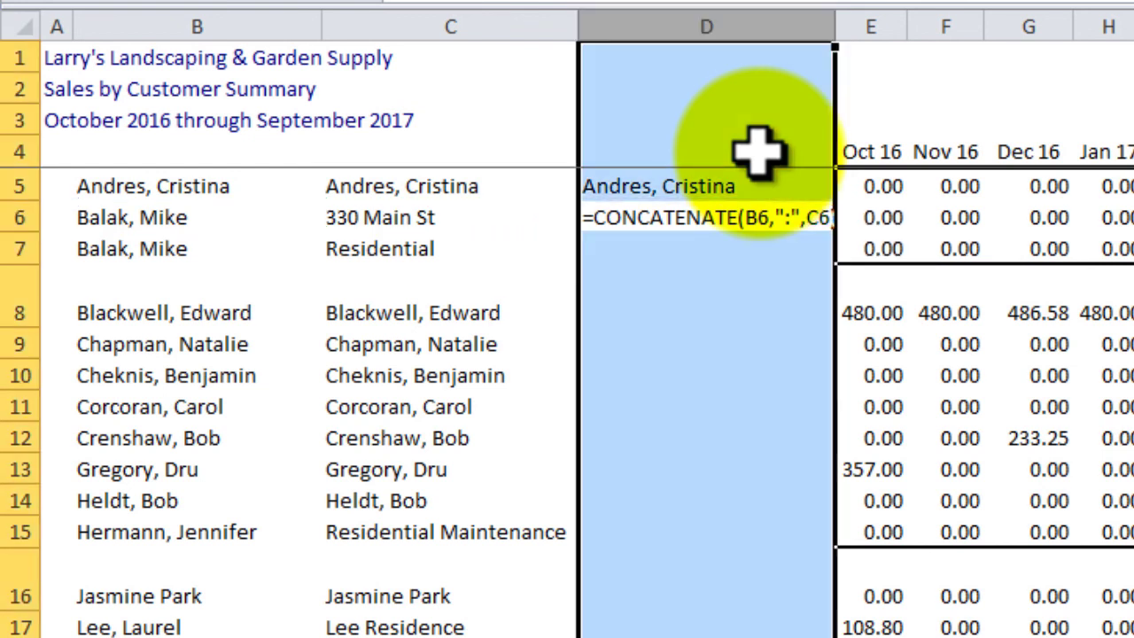
pyautogui.hotkey('alt', 'a', 'e')
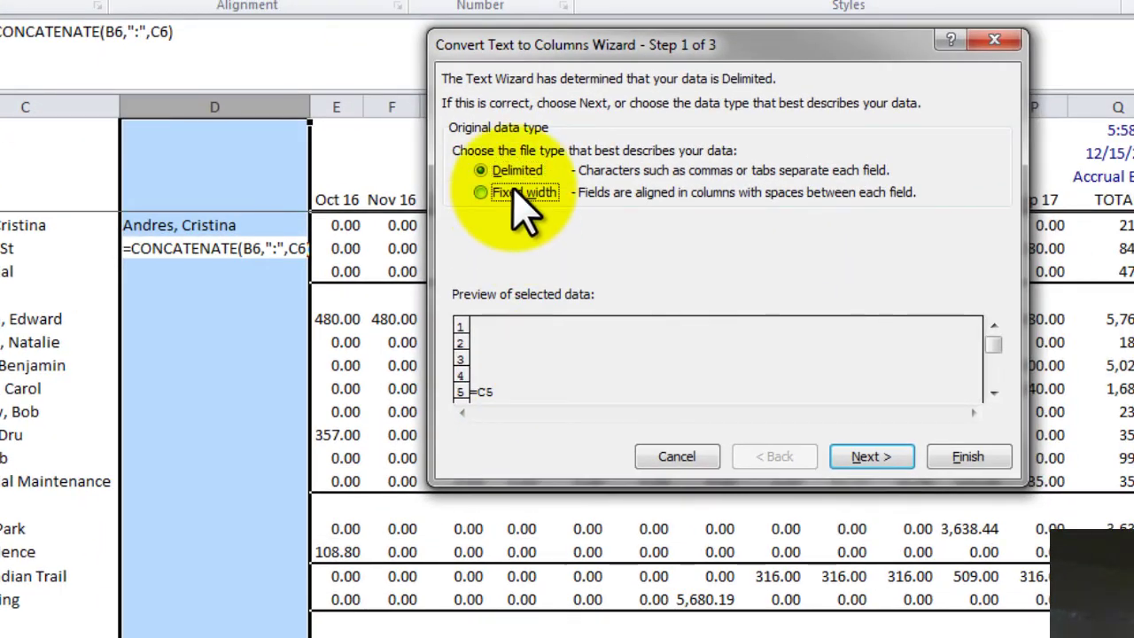
pyautogui.click(514, 191)
pyautogui.click(871, 456)
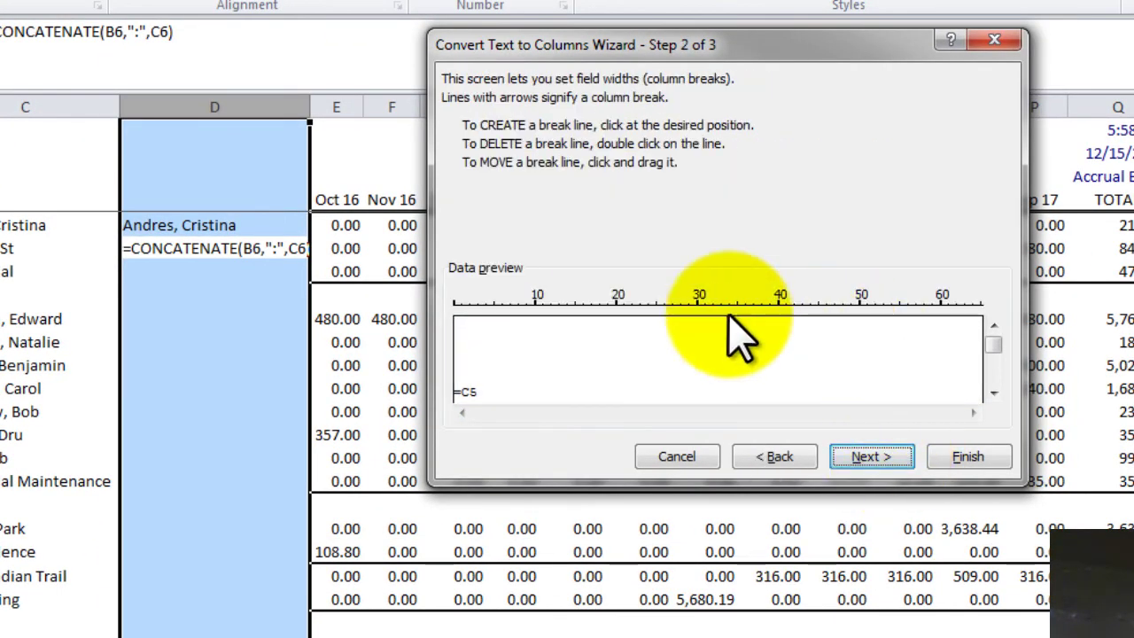
pyautogui.click(808, 363)
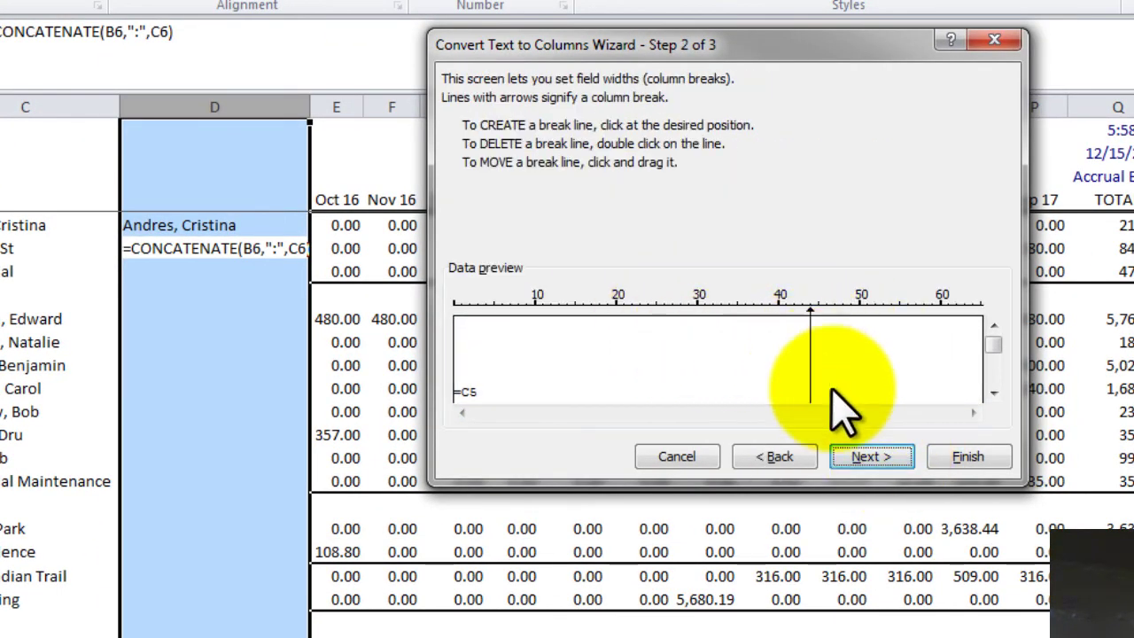
pyautogui.click(871, 456)
pyautogui.click(493, 200)
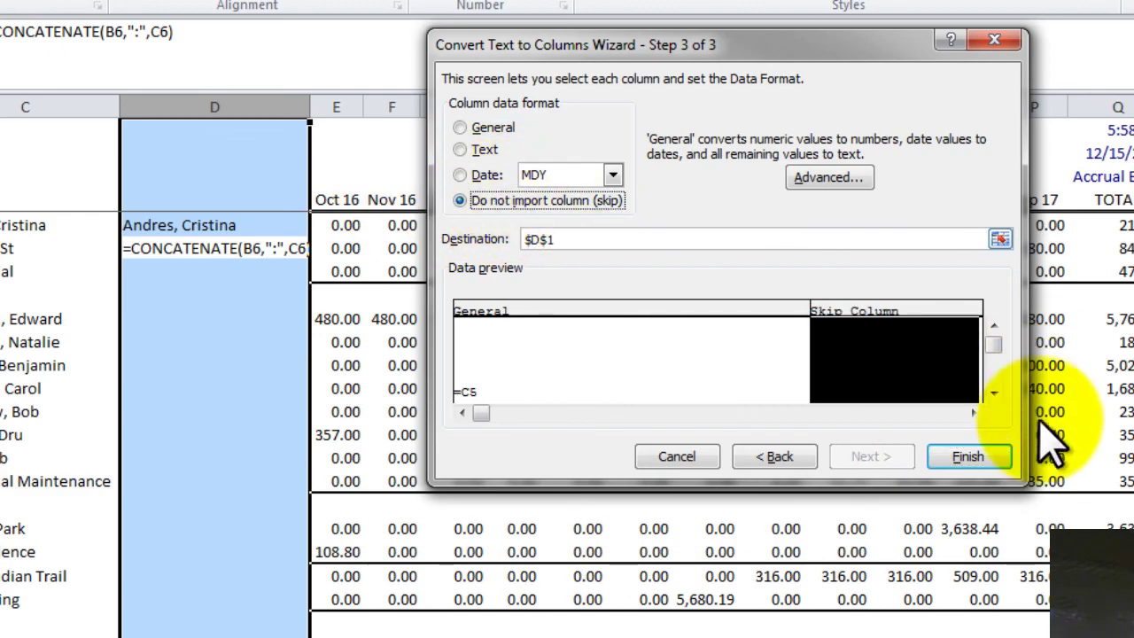
pyautogui.click(970, 453)
pyautogui.click(356, 214)
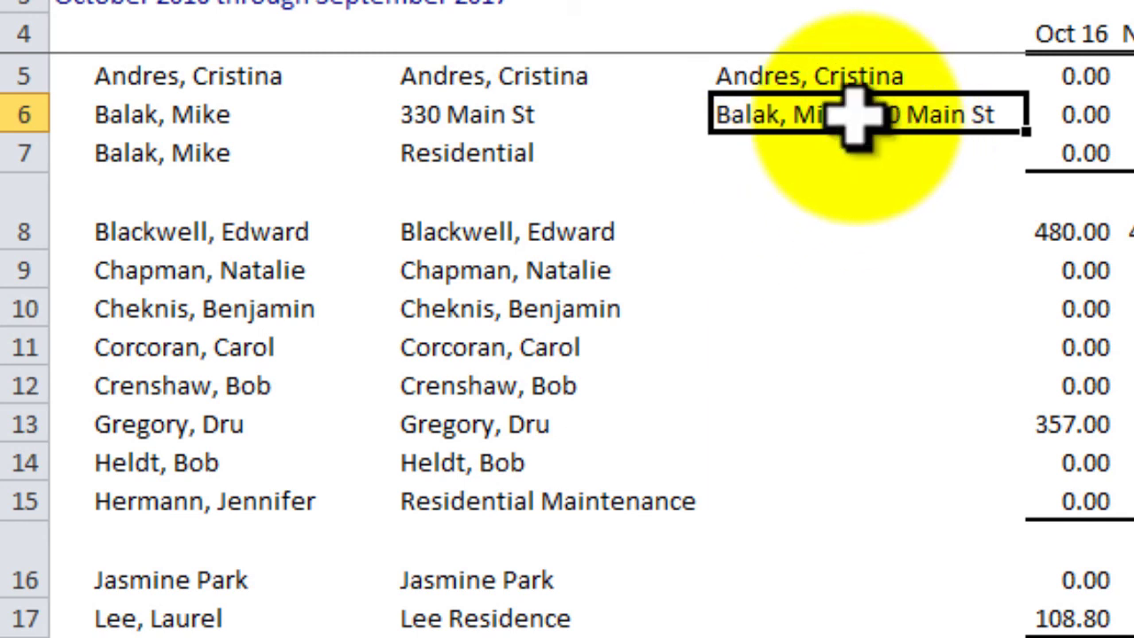
# Copy D6's combined formula into D7 and D18:D19
pyautogui.click(854, 143)
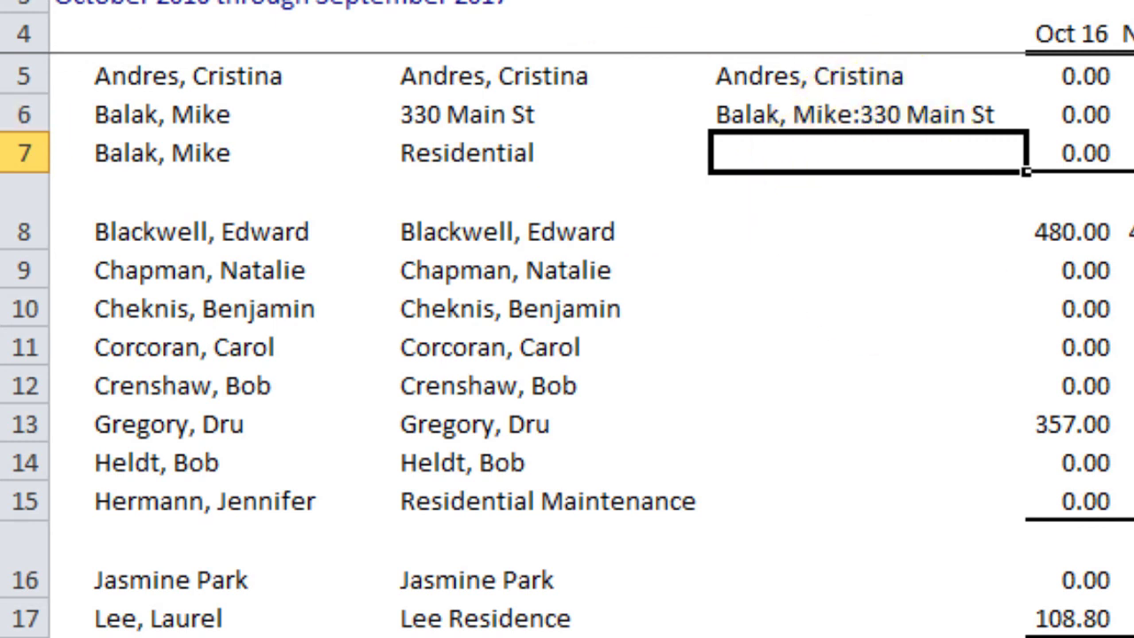
pyautogui.click(749, 106)
pyautogui.hotkey('ctrl', 'c')
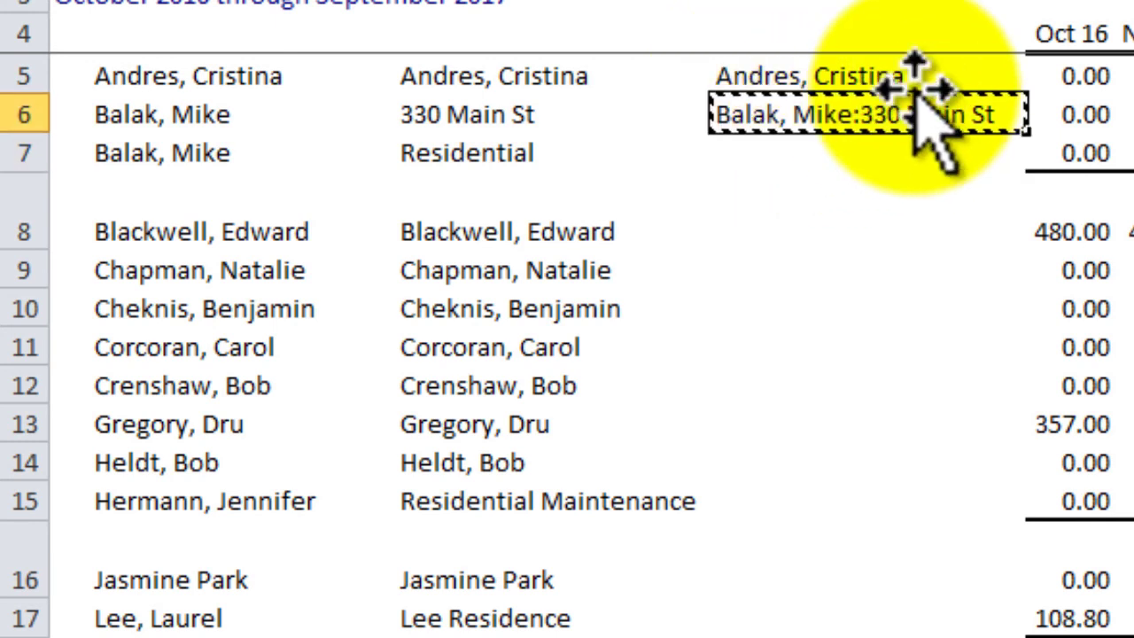
pyautogui.press('Down')
pyautogui.hotkey('ctrl', 'v')
pyautogui.press('Down')
pyautogui.press('Down')
pyautogui.press('Down')
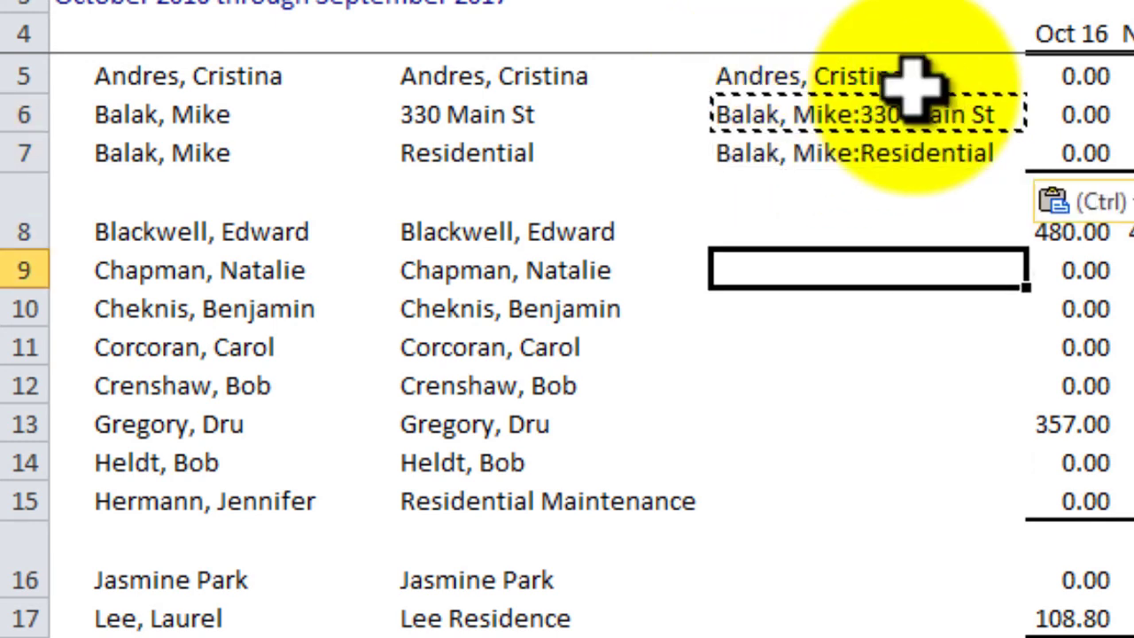
pyautogui.press('Down')
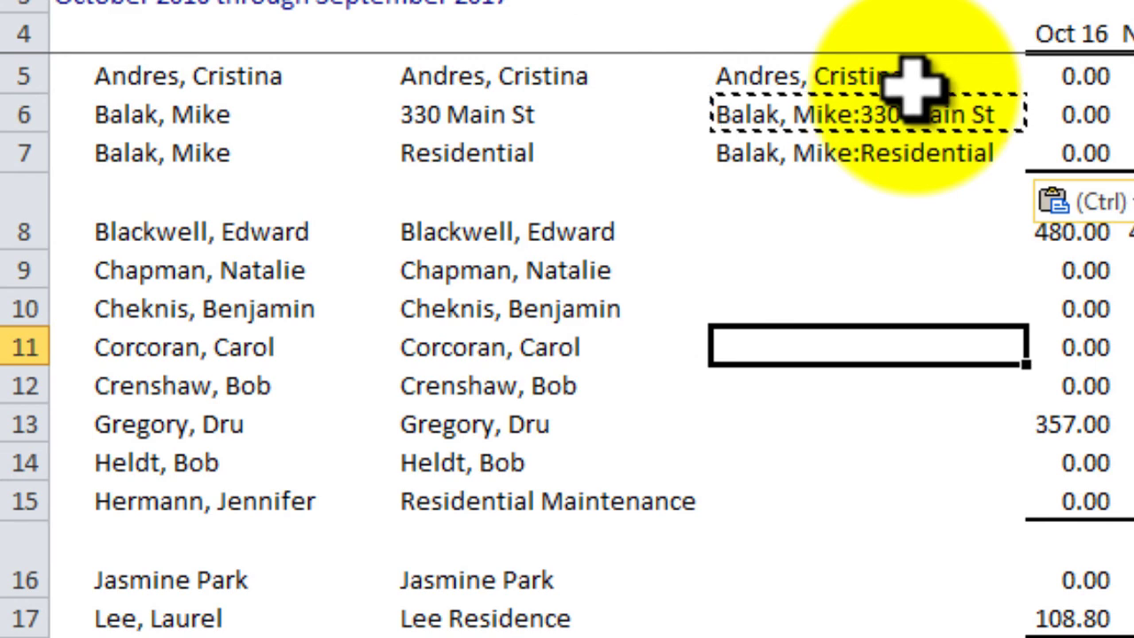
pyautogui.press('Down')
pyautogui.press('Down')
pyautogui.press('Down')
pyautogui.press('Down')
pyautogui.press('Down')
pyautogui.press('Down')
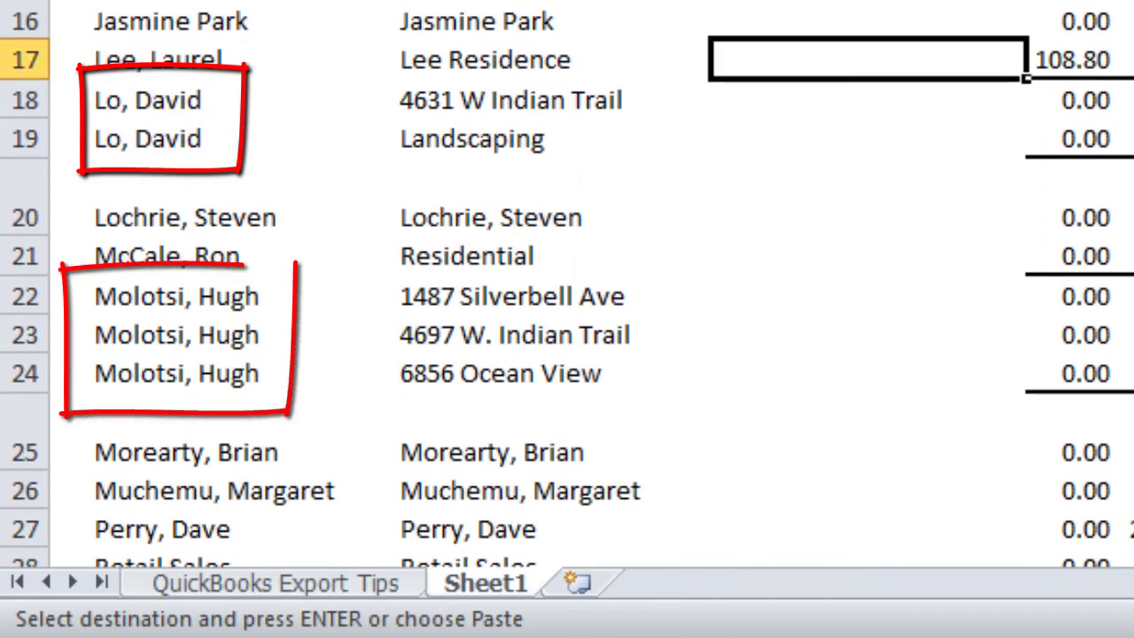
pyautogui.press('Down')
pyautogui.hotkey('shift', 'Down')
pyautogui.hotkey('ctrl', 'v')
# Paste the combined customer:job formula into D22:D24 as well
pyautogui.press('Down')
pyautogui.press('Down')
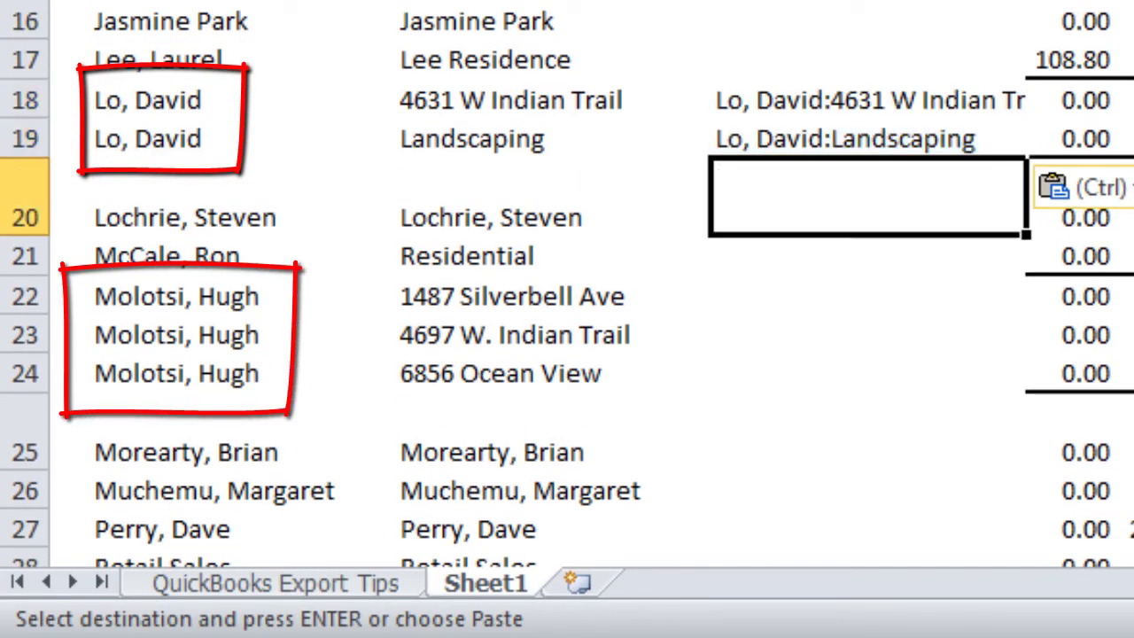
pyautogui.press('Down')
pyautogui.press('Down')
pyautogui.hotkey('shift', 'Down')
pyautogui.hotkey('shift', 'Down')
pyautogui.hotkey('ctrl', 'v')
pyautogui.press('Down')
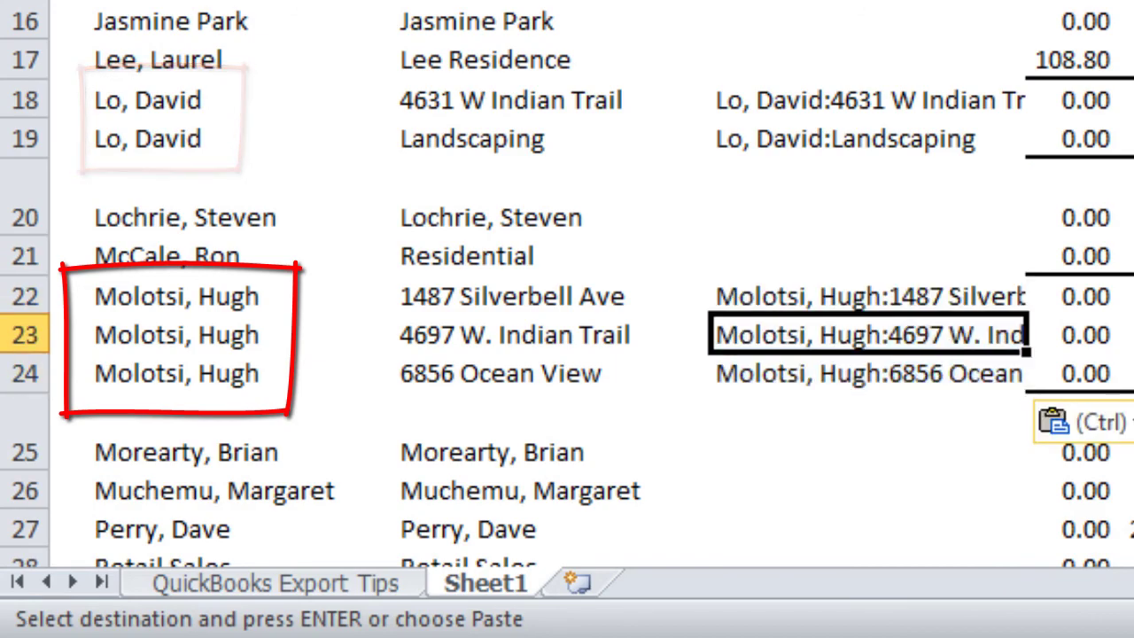
pyautogui.press('Down')
pyautogui.hotkey('shift', 'Down')
pyautogui.hotkey('shift', 'Down')
pyautogui.hotkey('shift', 'Down')
pyautogui.hotkey('shift', 'Down')
pyautogui.hotkey('shift', 'Down')
pyautogui.hotkey('shift', 'Down')
pyautogui.hotkey('shift', 'Down')
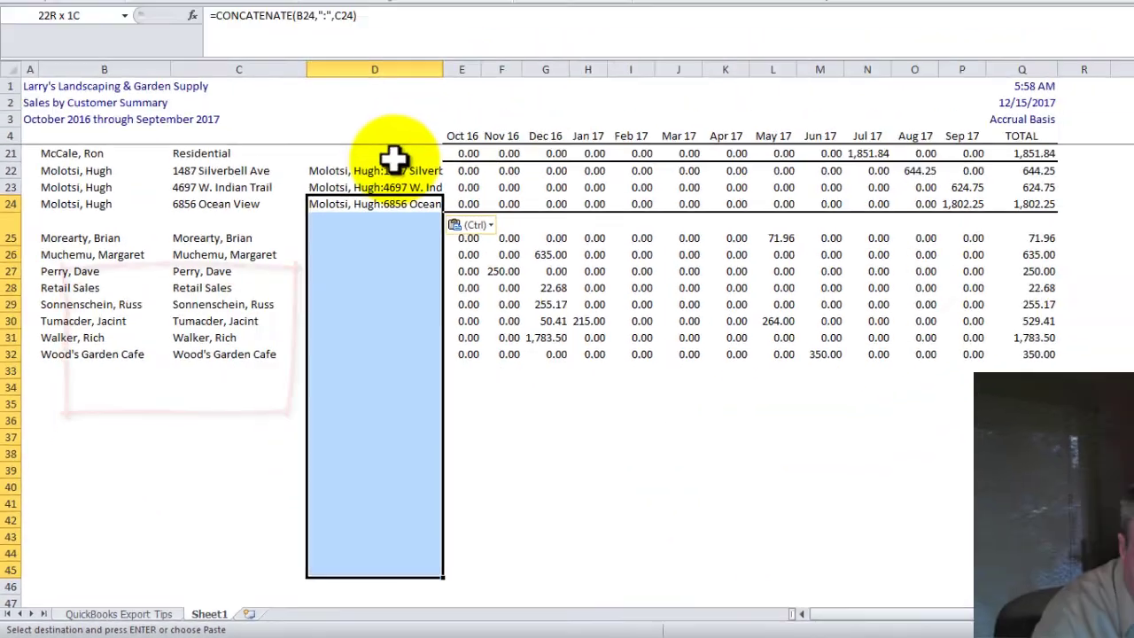
pyautogui.press('Down')
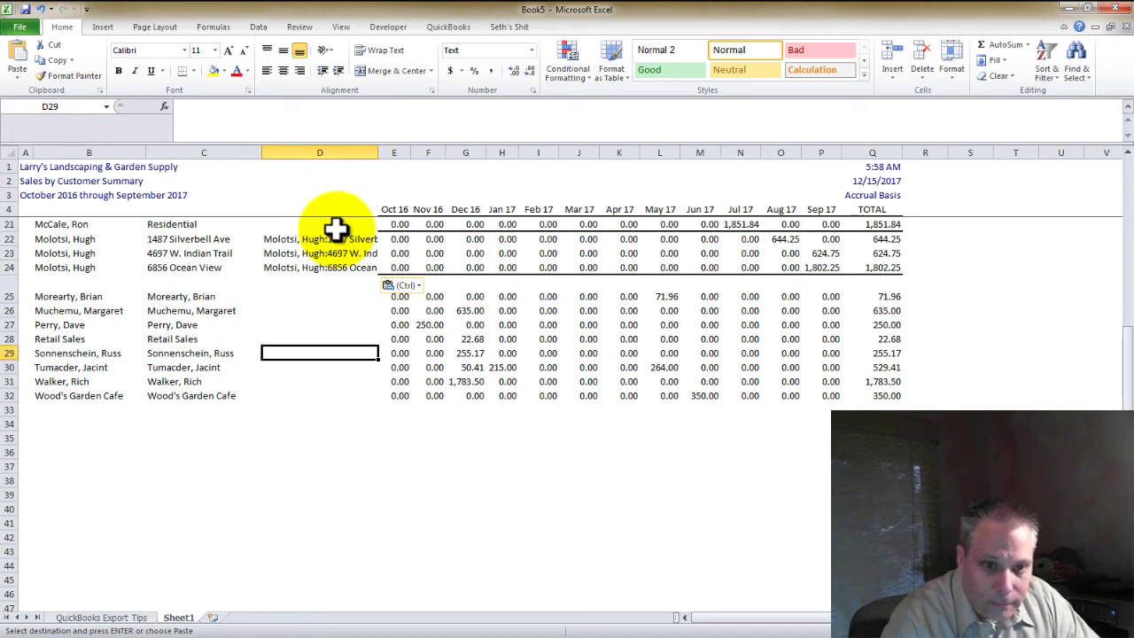
# Dismiss the Paste Options list and check D6's formula
pyautogui.press('ctrl')
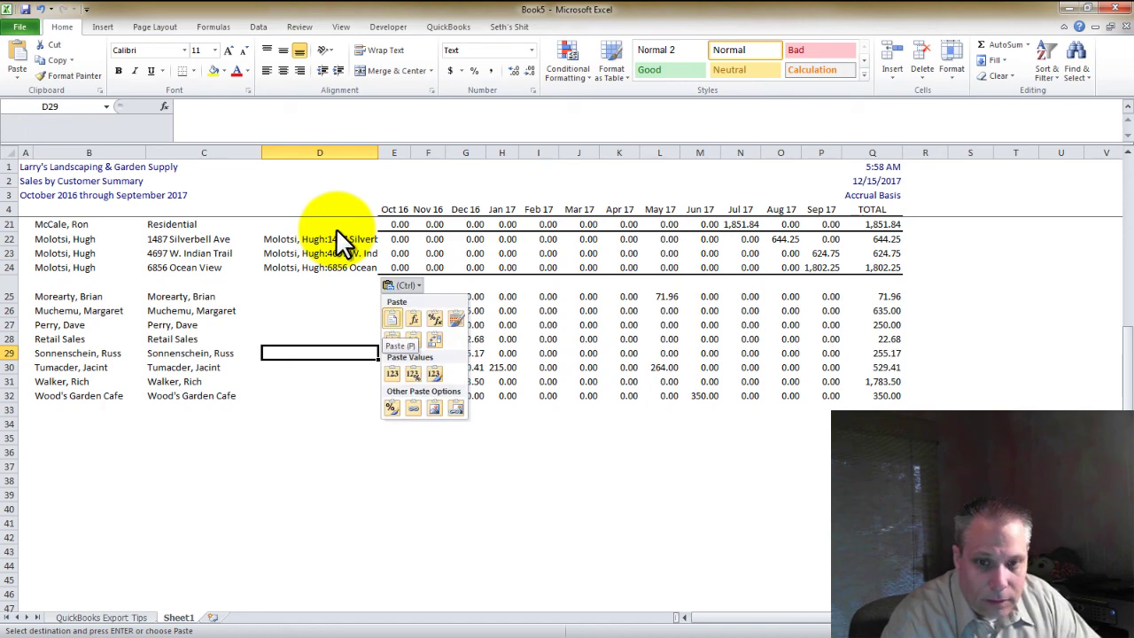
pyautogui.press('Escape')
pyautogui.press('Up')
pyautogui.press('Up')
pyautogui.press('Up')
pyautogui.press('Up')
pyautogui.press('Up')
pyautogui.press('Up')
pyautogui.press('Up')
pyautogui.press('Up')
pyautogui.press('Up')
pyautogui.press('Up')
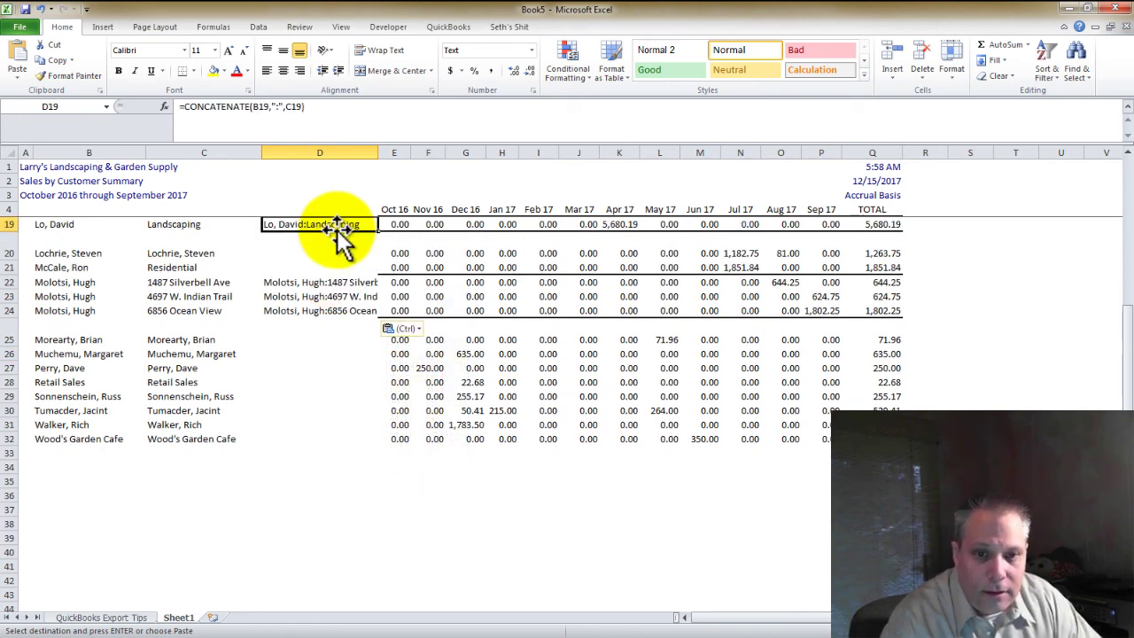
pyautogui.press('Up')
pyautogui.press('Up')
pyautogui.press('Up')
pyautogui.press('Up')
pyautogui.press('Up')
pyautogui.press('Up')
pyautogui.press('Up')
pyautogui.press('Up')
pyautogui.press('Up')
pyautogui.press('Up')
pyautogui.press('Up')
pyautogui.press('Up')
pyautogui.press('Up')
pyautogui.press('Up')
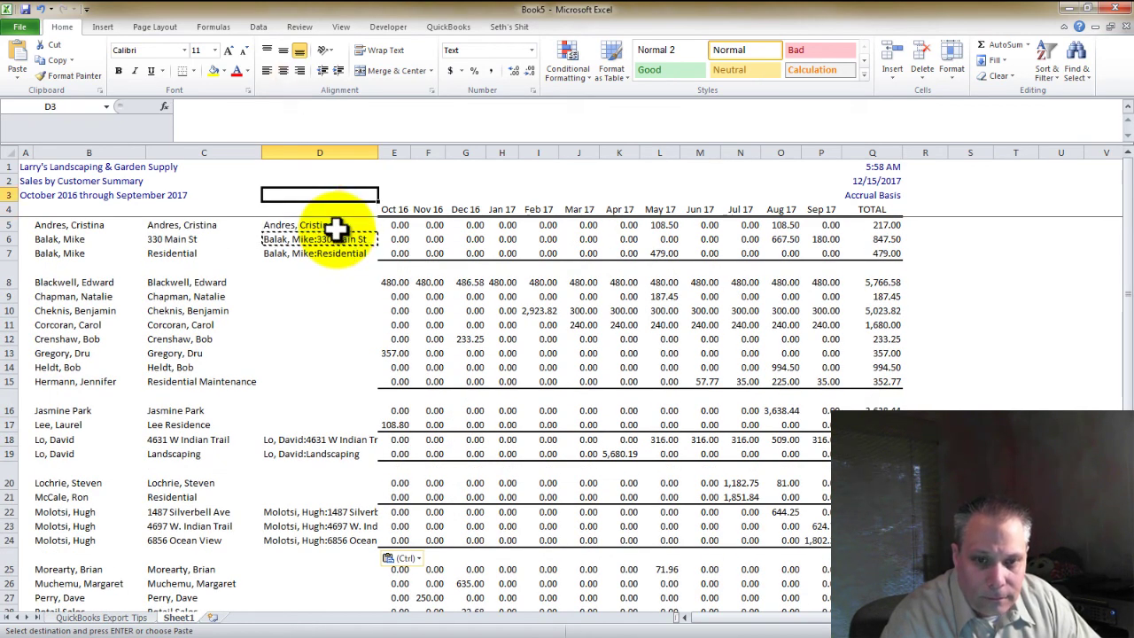
pyautogui.click(340, 234)
pyautogui.press('Down')
pyautogui.press('Down')
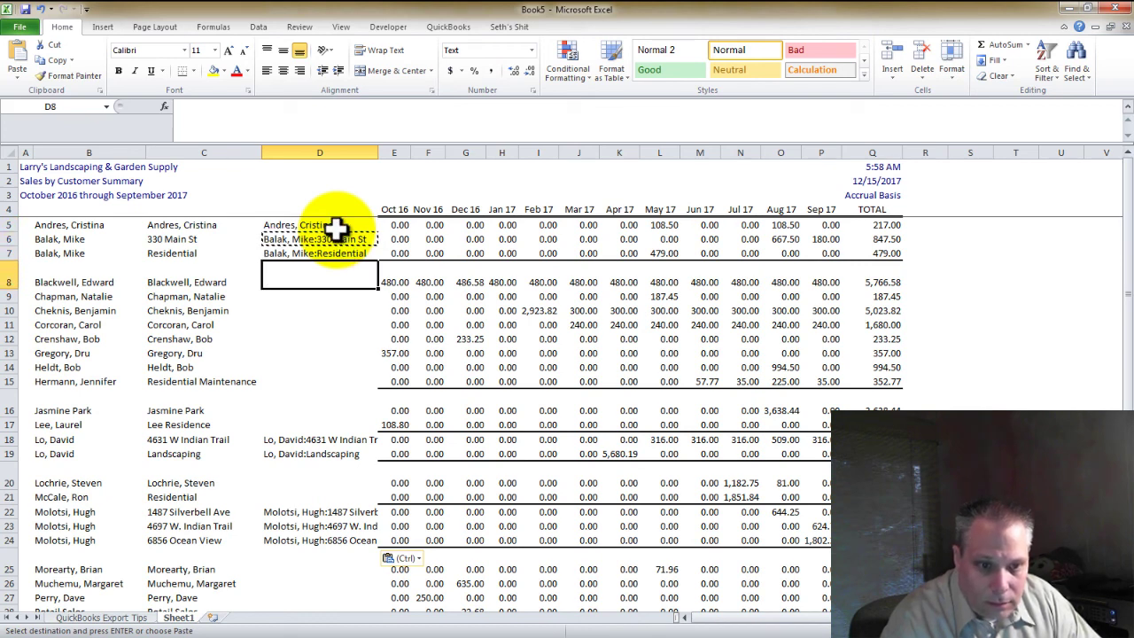
# Paste D5's name formula into D8:D15 and D16:D17
pyautogui.click(337, 228)
pyautogui.hotkey('ctrl', 'c')
pyautogui.press('Down')
pyautogui.press('Down')
pyautogui.press('Down')
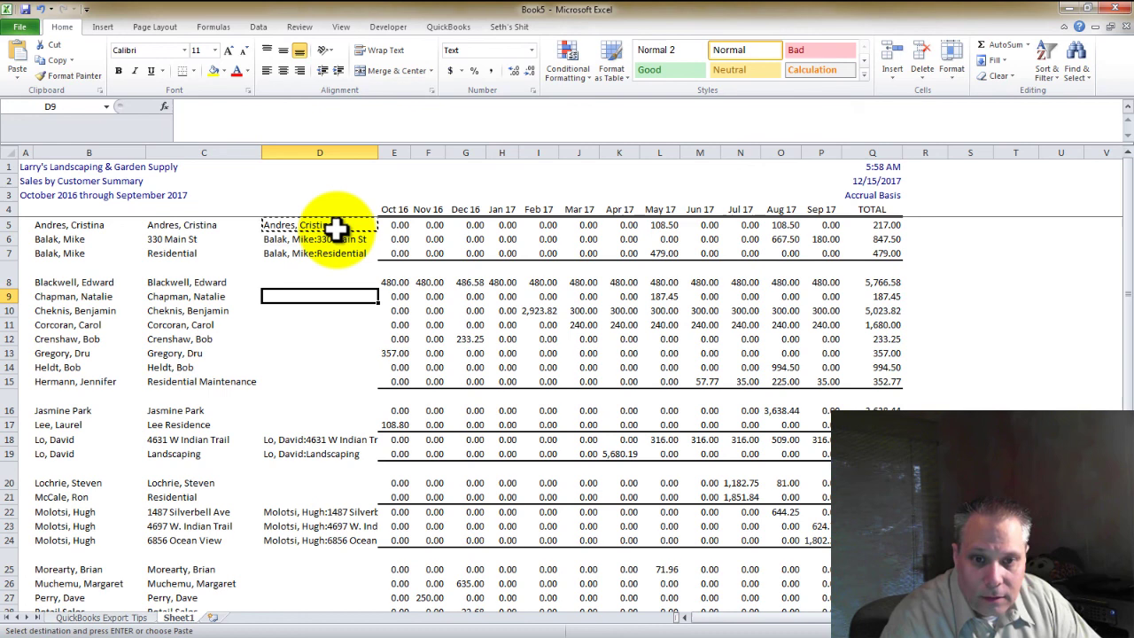
pyautogui.hotkey('shift', 'Down')
pyautogui.hotkey('shift', 'Down')
pyautogui.hotkey('shift', 'Down')
pyautogui.hotkey('shift', 'Down')
pyautogui.hotkey('shift', 'Down')
pyautogui.hotkey('shift', 'Down')
pyautogui.hotkey('shift', 'Down')
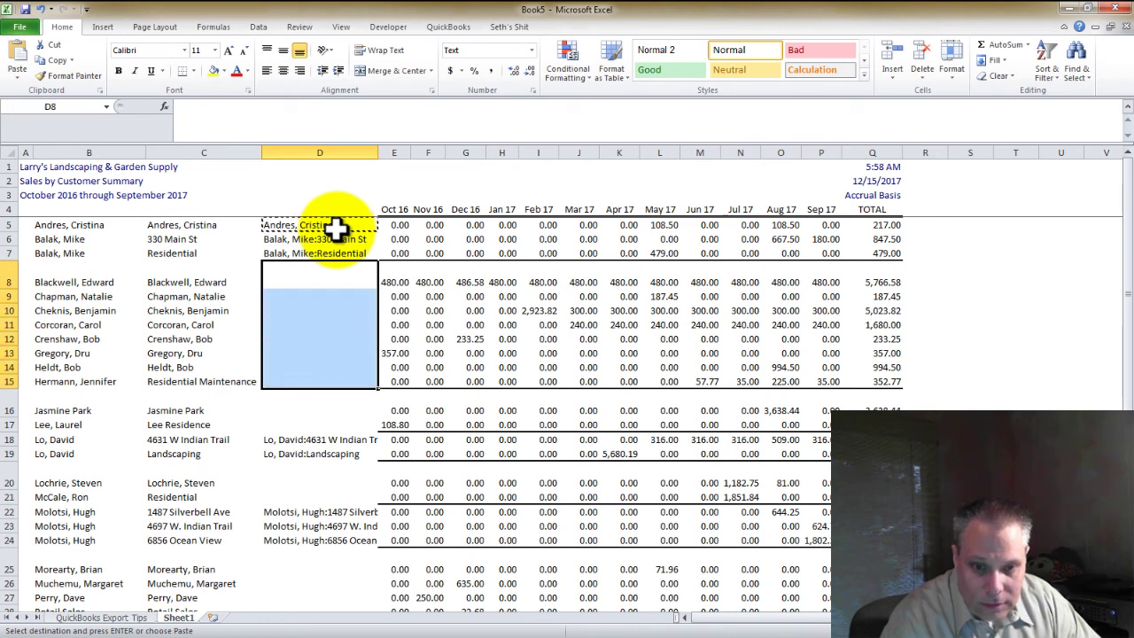
pyautogui.hotkey('ctrl', 'v')
pyautogui.hotkey('ctrl', 'Down')
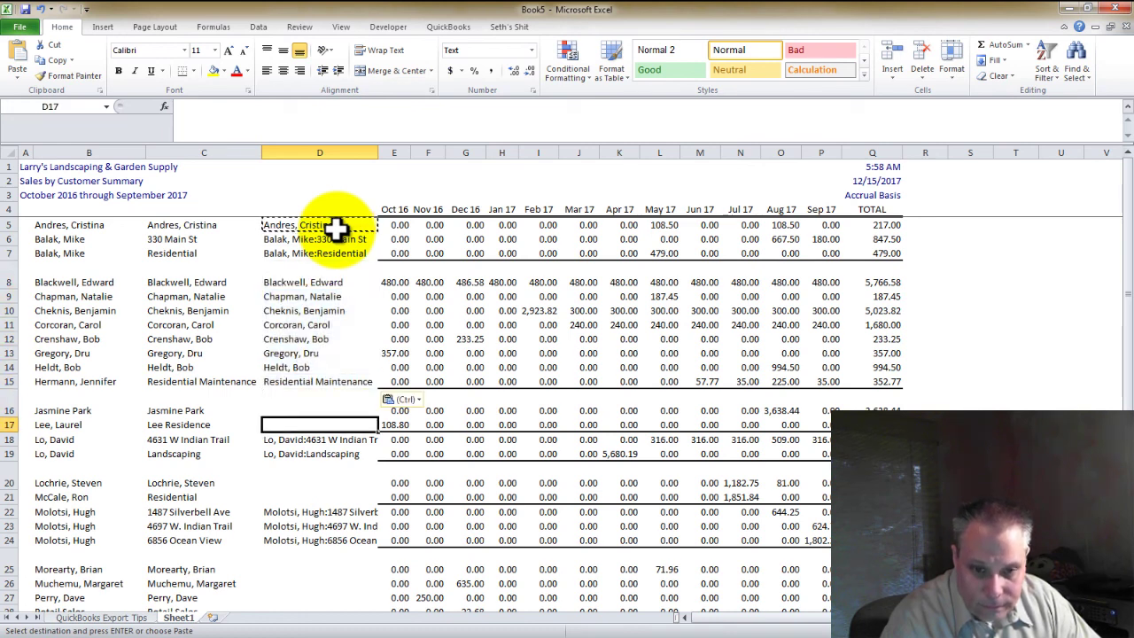
pyautogui.hotkey('shift', 'Up')
pyautogui.hotkey('ctrl', 'v')
pyautogui.press('Down')
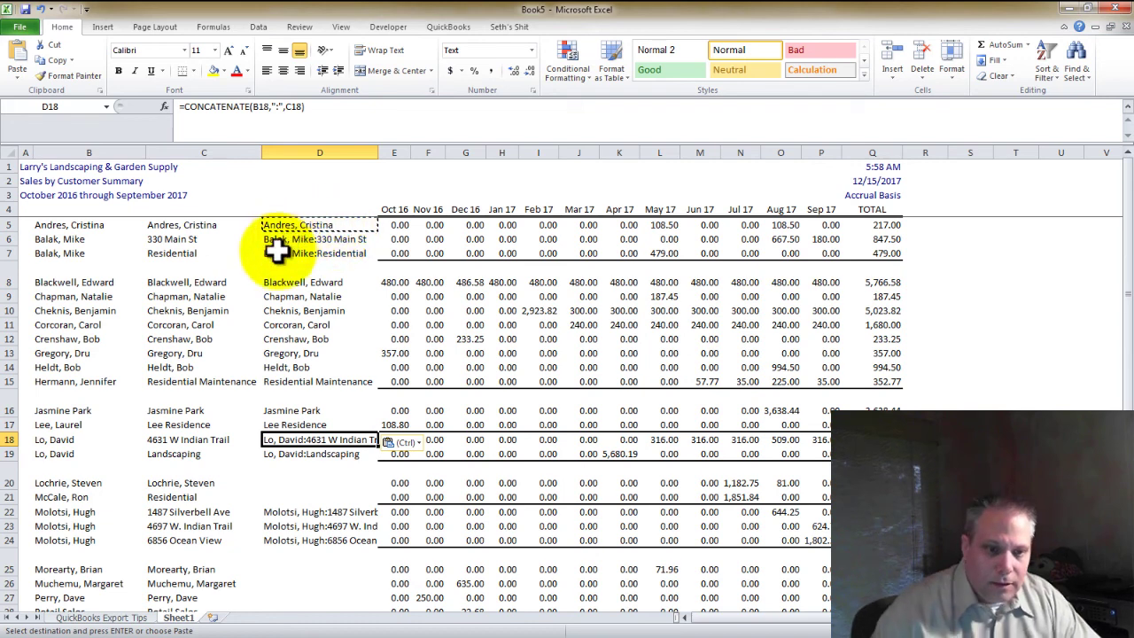
# Autofit every worksheet row to one standard height and select D20
pyautogui.click(16, 409)
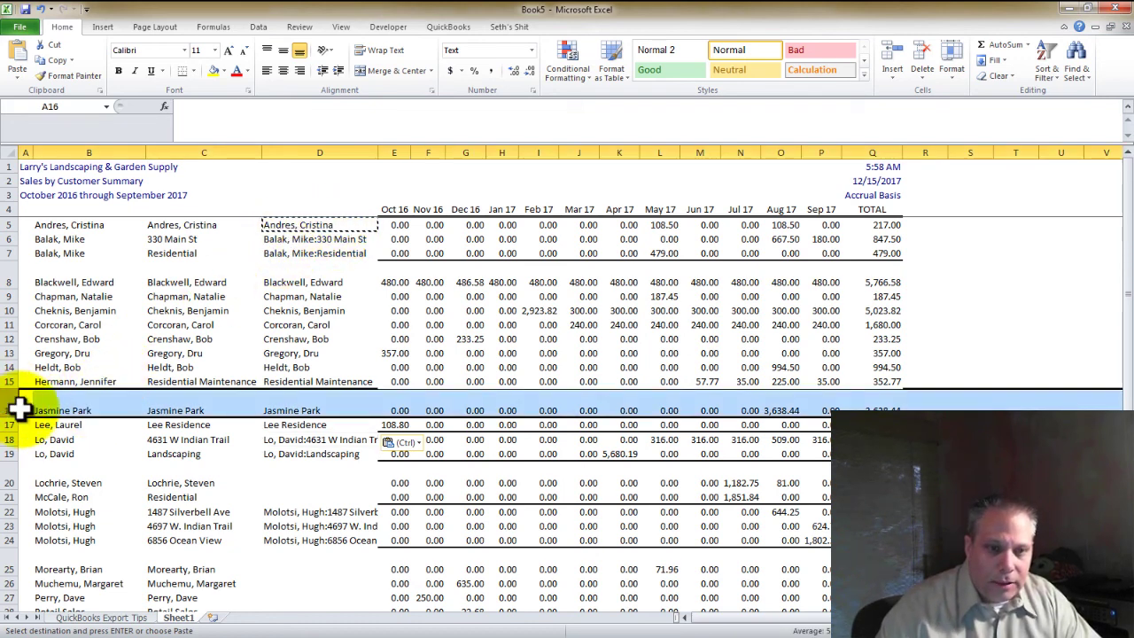
pyautogui.click(10, 152)
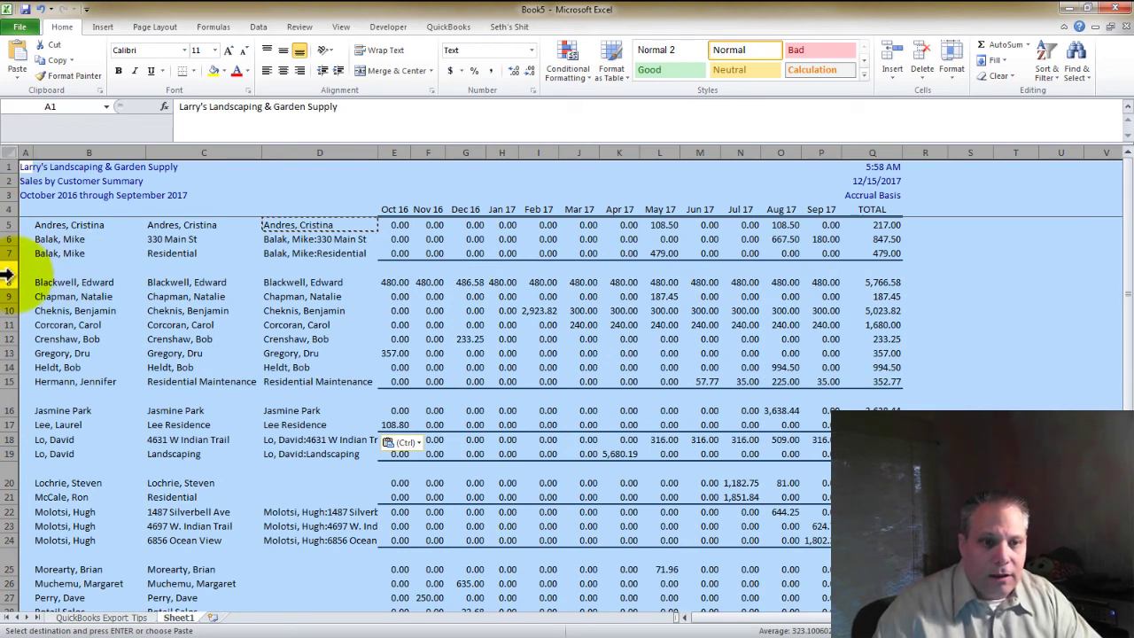
pyautogui.click(71, 208)
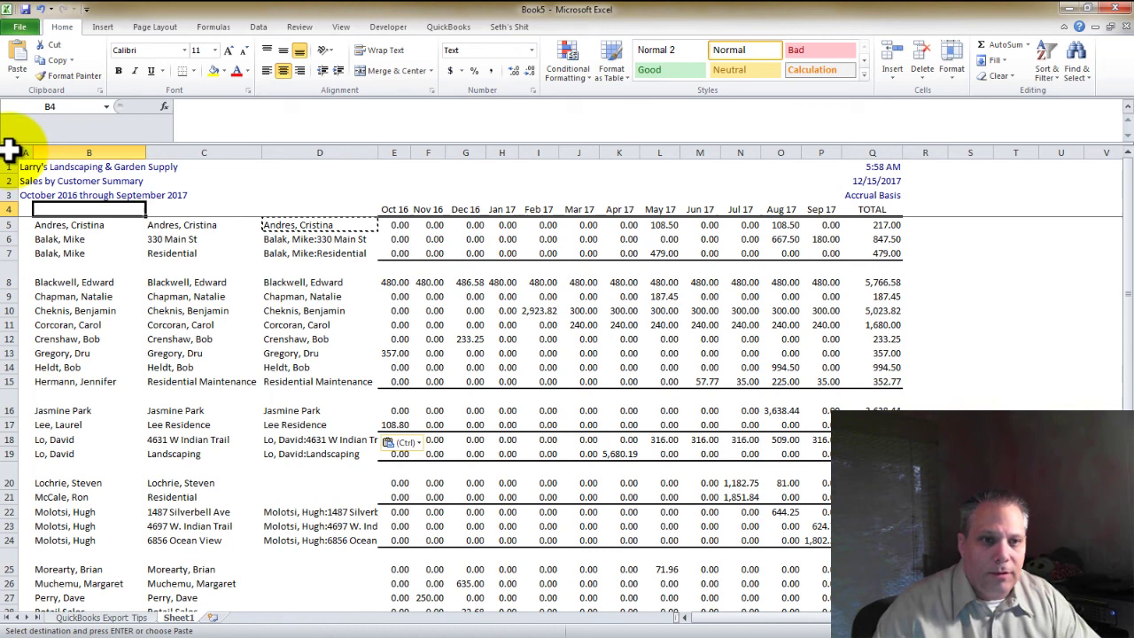
pyautogui.click(10, 150)
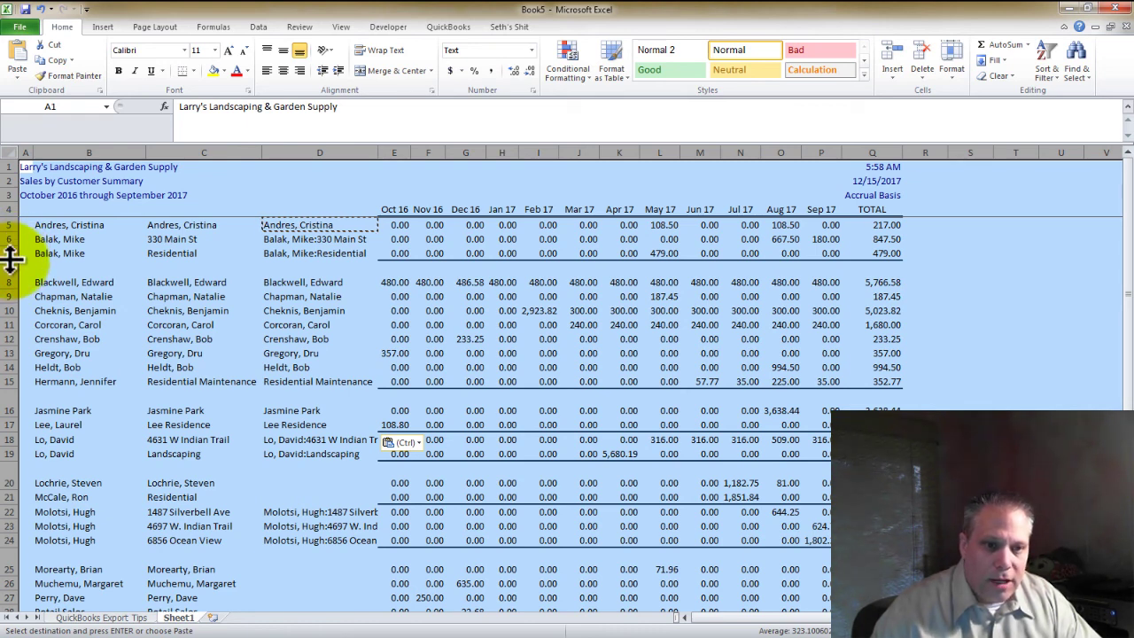
pyautogui.doubleClick(12, 259)
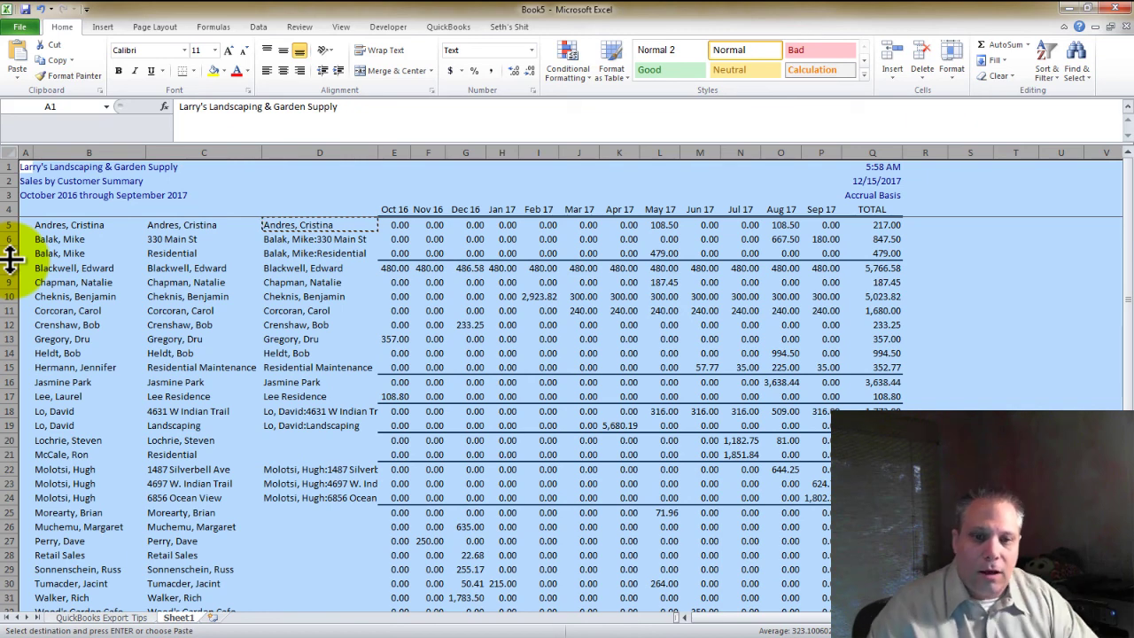
pyautogui.click(279, 439)
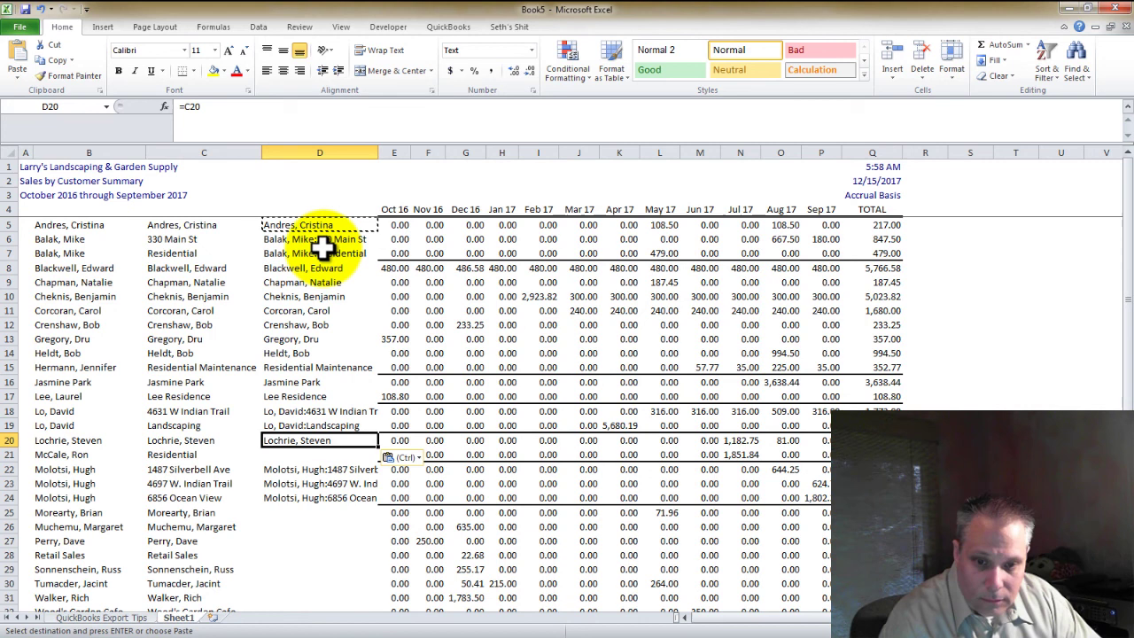
# Paste the name formula into D25:D32
pyautogui.press('Down')
pyautogui.press('Down')
pyautogui.press('Down')
pyautogui.press('Down')
pyautogui.press('Left')
pyautogui.hotkey('ctrl', 'Down')
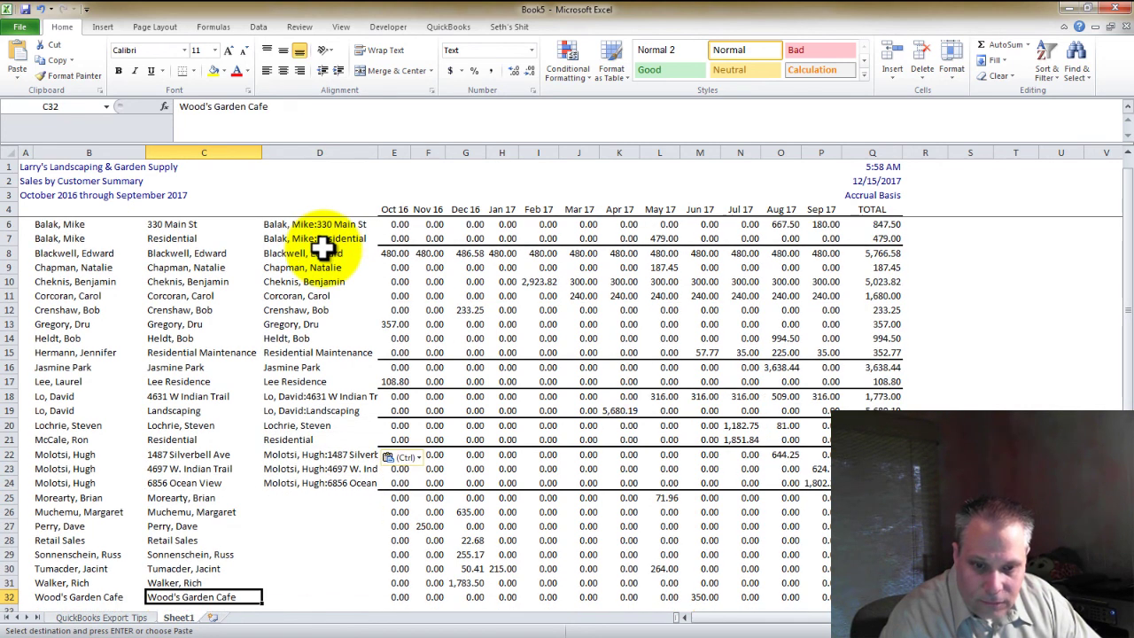
pyautogui.press('Right')
pyautogui.hotkey('shift', 'Up')
pyautogui.hotkey('shift', 'Up')
pyautogui.hotkey('shift', 'Up')
pyautogui.hotkey('shift', 'Up')
pyautogui.hotkey('shift', 'Up')
pyautogui.hotkey('shift', 'Up')
pyautogui.hotkey('shift', 'Up')
pyautogui.hotkey('ctrl', 'v')
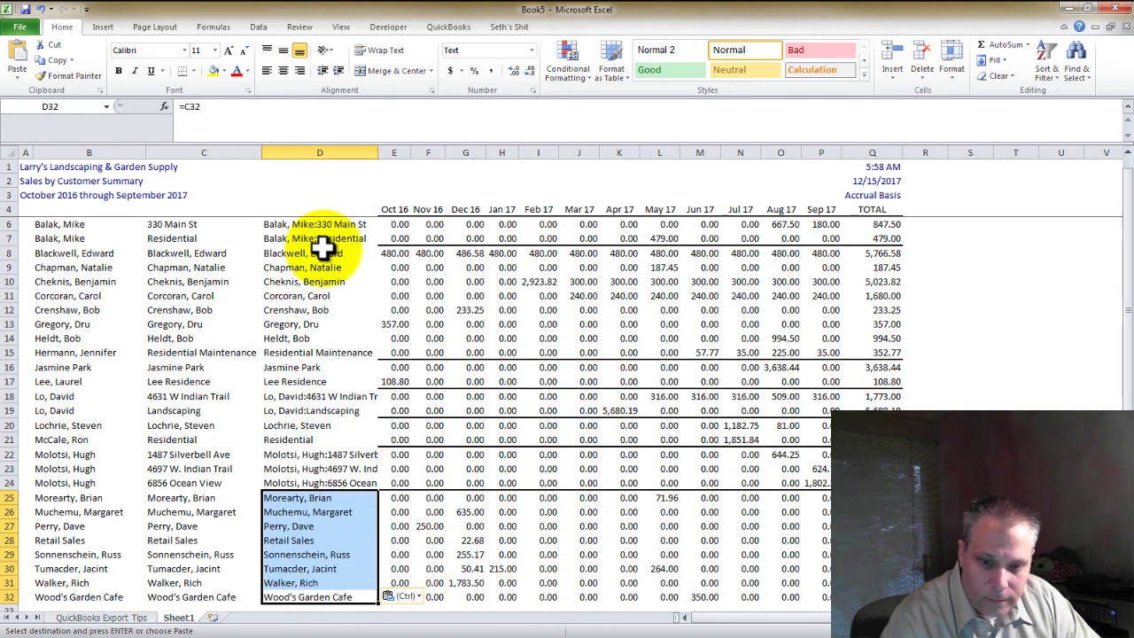
pyautogui.press('Down')
# Head D4 'Customer:Job' and select columns B and C for deletion
pyautogui.hotkey('ctrl', 'Up')
pyautogui.press('Up')
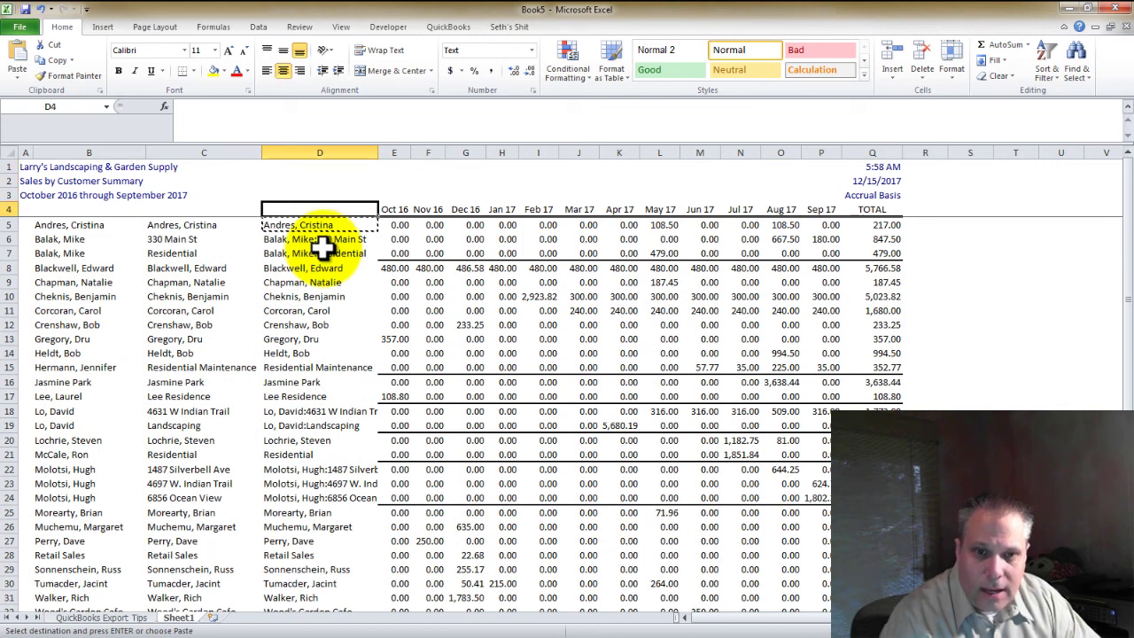
pyautogui.write('Customer:Job')
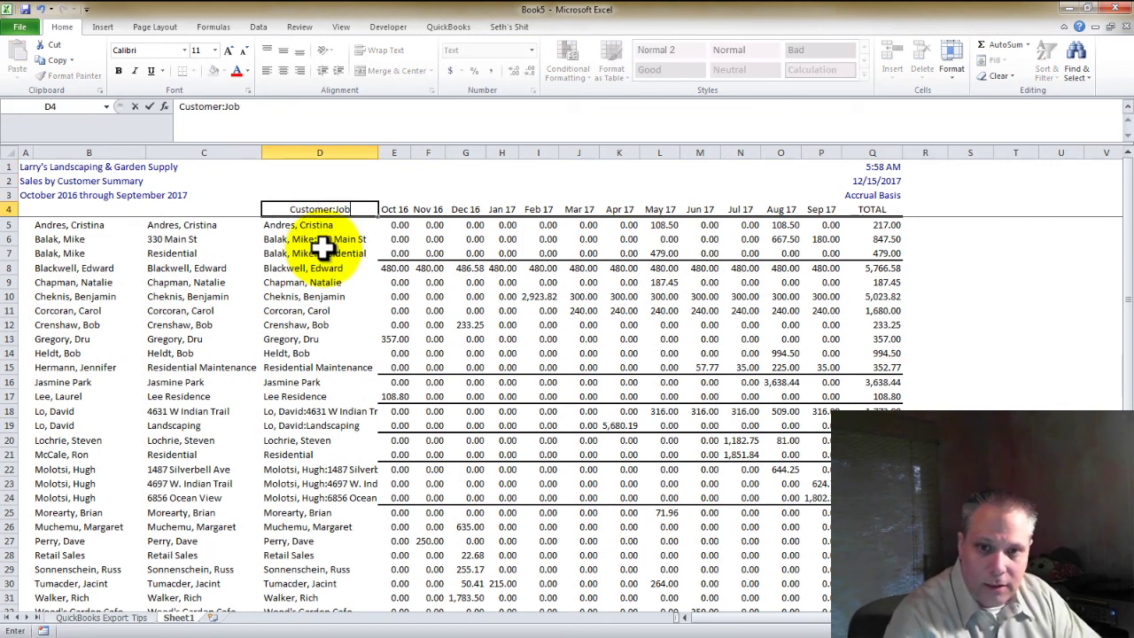
pyautogui.press('Return')
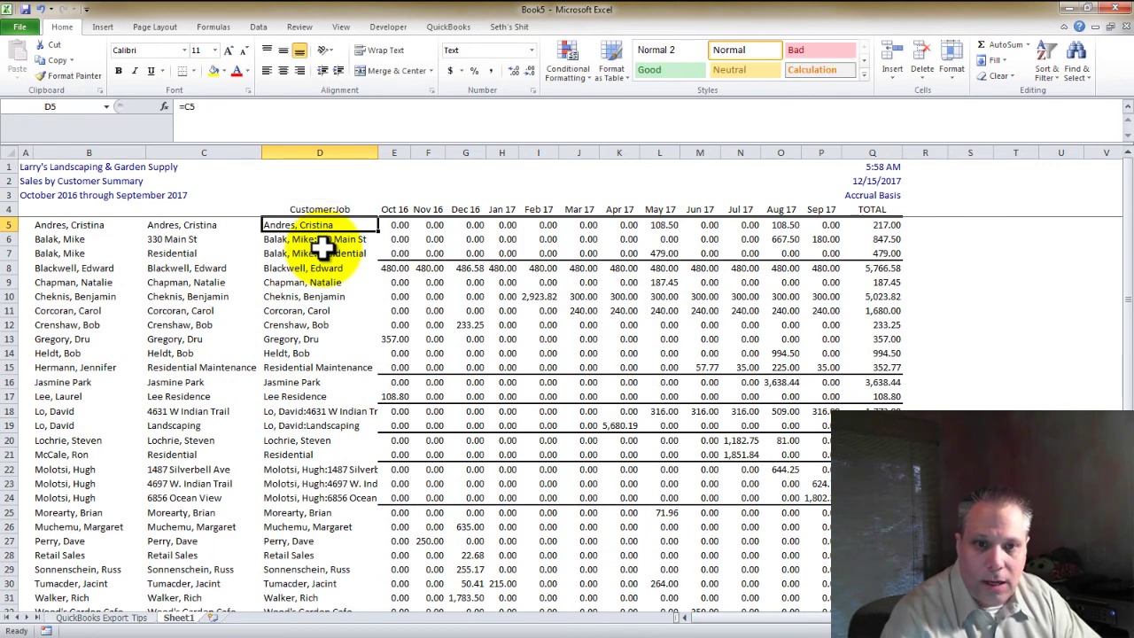
pyautogui.press('Up')
pyautogui.press('Left')
pyautogui.press('Left')
pyautogui.hotkey('shift', 'Right')
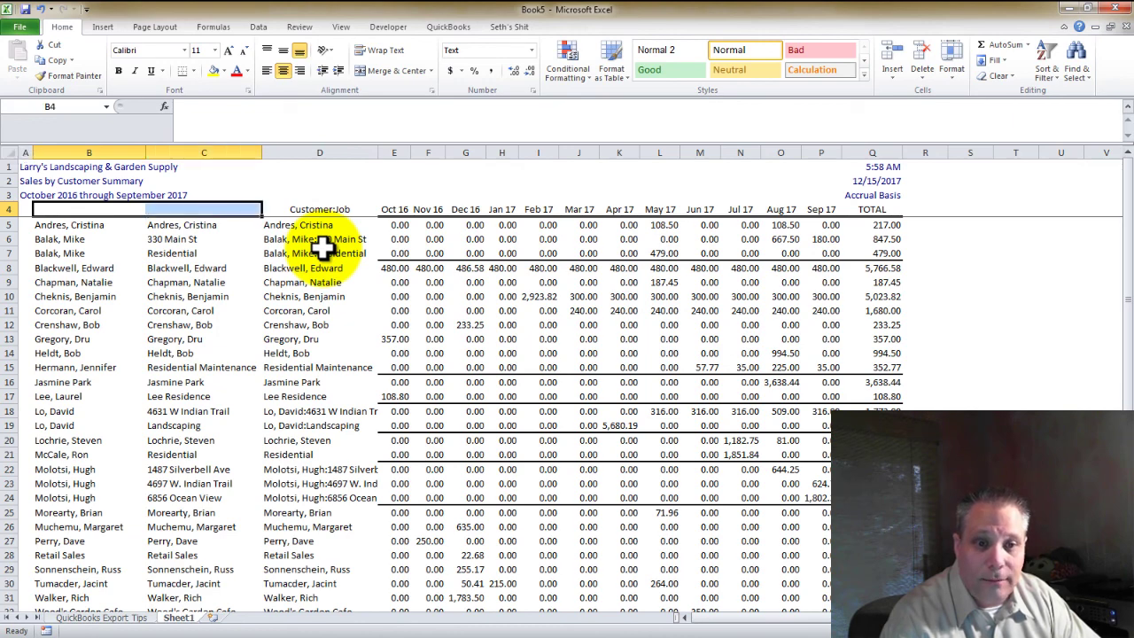
pyautogui.hotkey('ctrl', 'space')
# Delete columns B and C, then undo the deletion to restore them
pyautogui.hotkey('ctrl', '-')
pyautogui.press('Up')
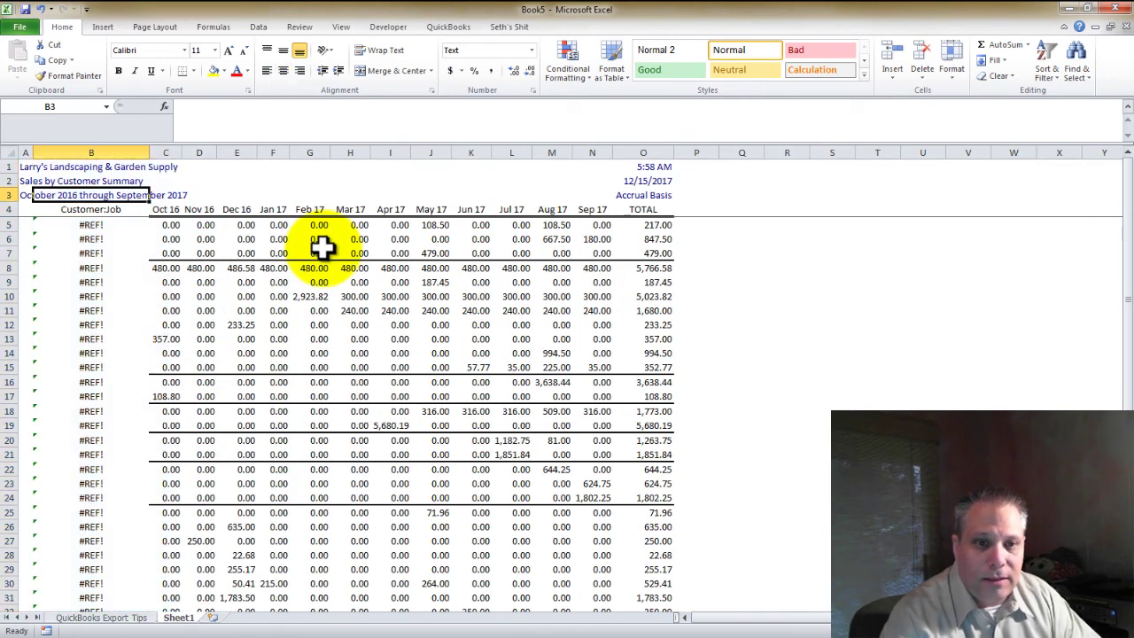
pyautogui.hotkey('ctrl', 'z')
# Copy the Customer:Job formulas in D5:D32 and paste them back as values only
pyautogui.press('Right')
pyautogui.press('Down')
pyautogui.press('Down')
pyautogui.press('Right')
pyautogui.press('Up')
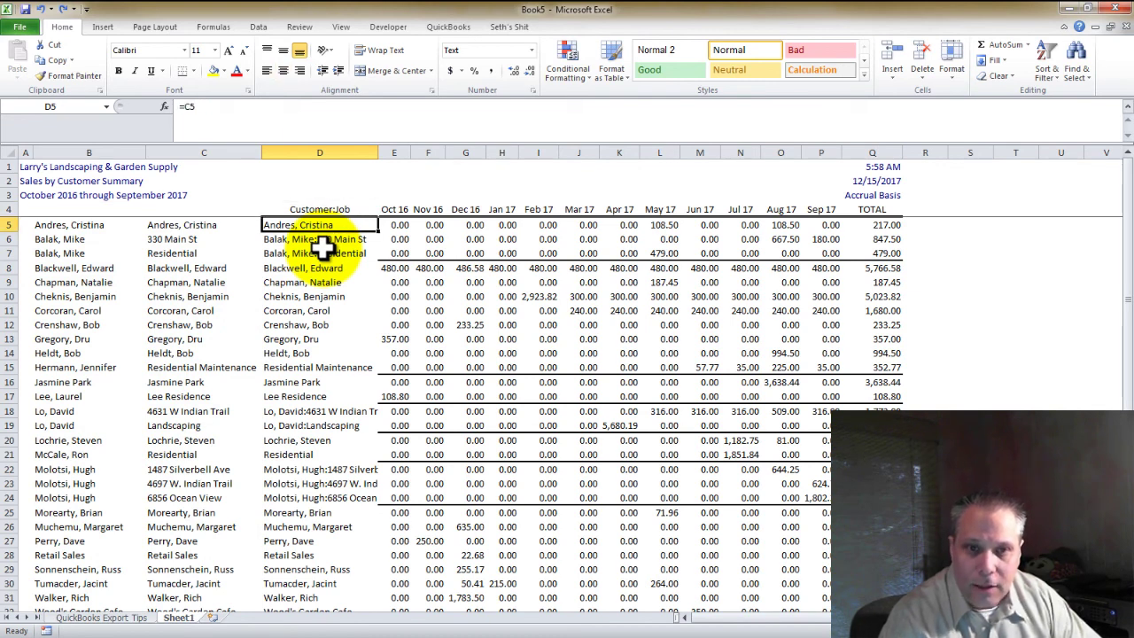
pyautogui.press('Up')
pyautogui.press('Up')
pyautogui.hotkey('ctrl', 'shift', 'Down')
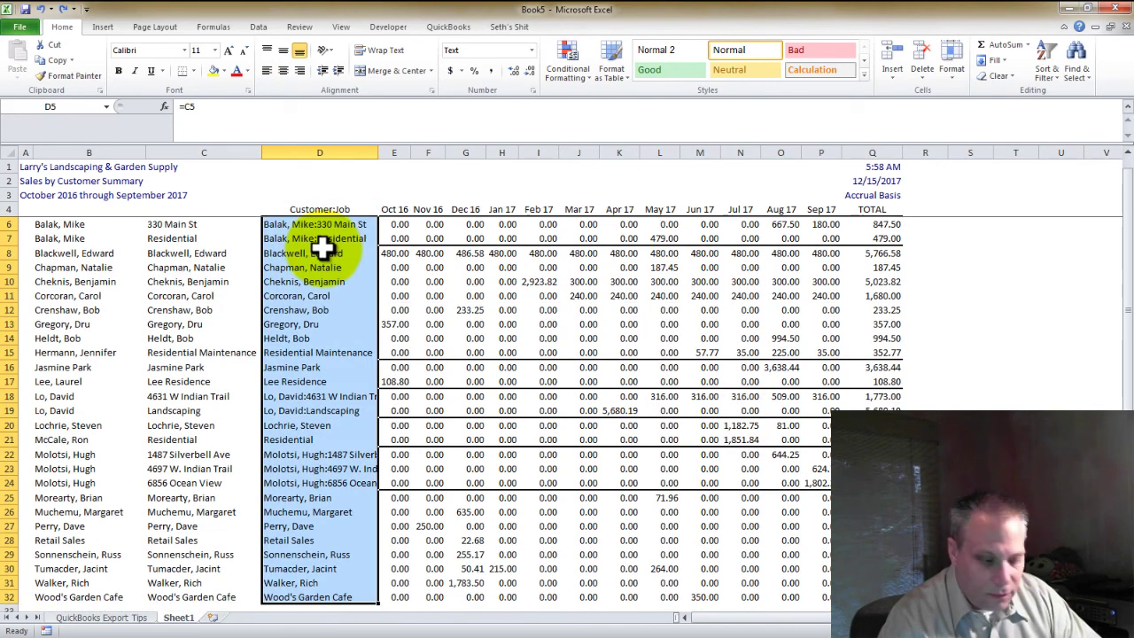
pyautogui.hotkey('ctrl', 'c')
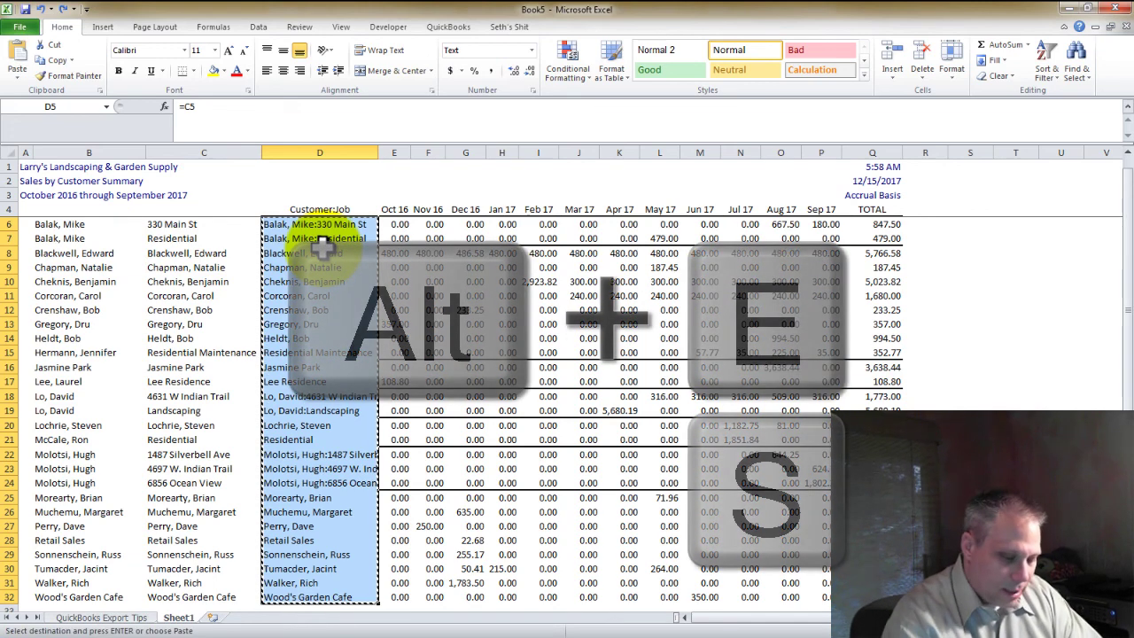
pyautogui.hotkey('alt', 'e')
pyautogui.press('s')
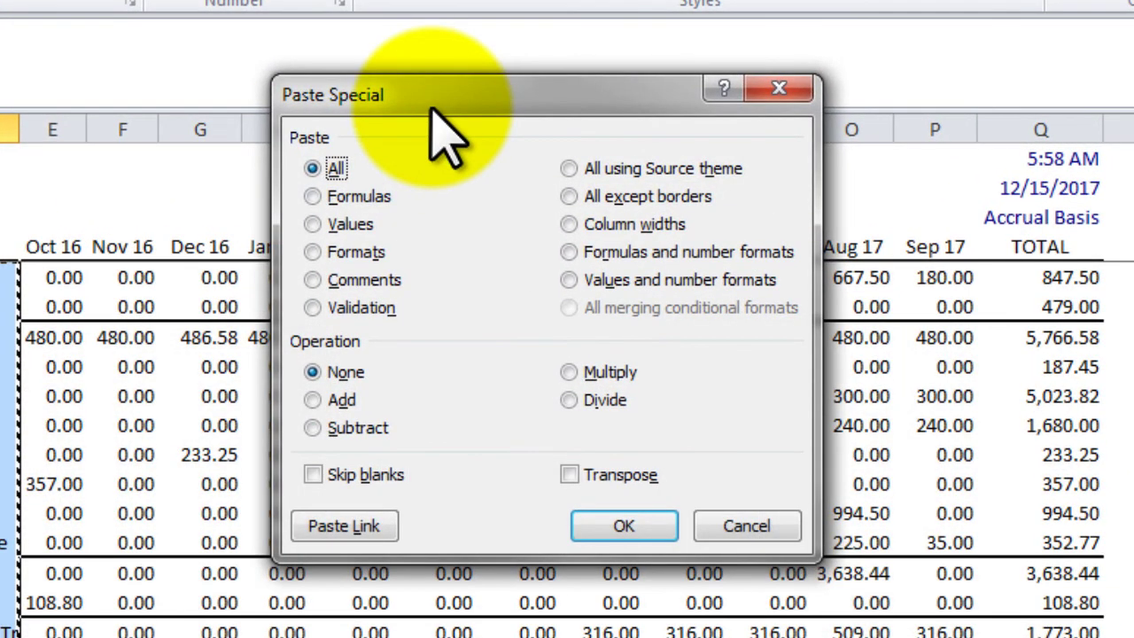
pyautogui.click(347, 230)
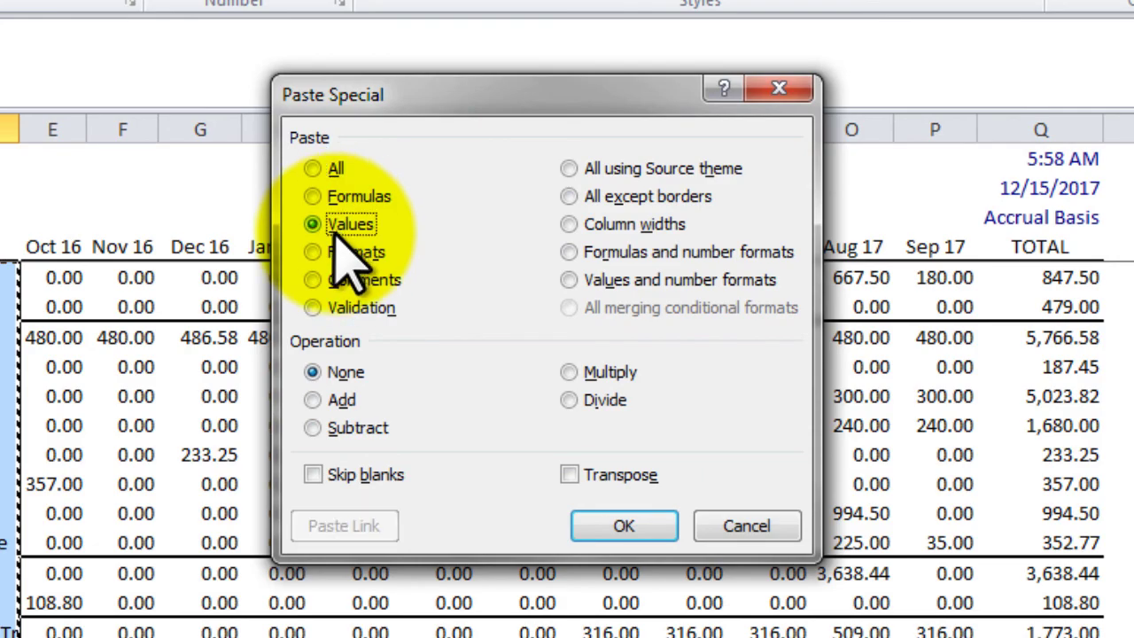
pyautogui.click(624, 527)
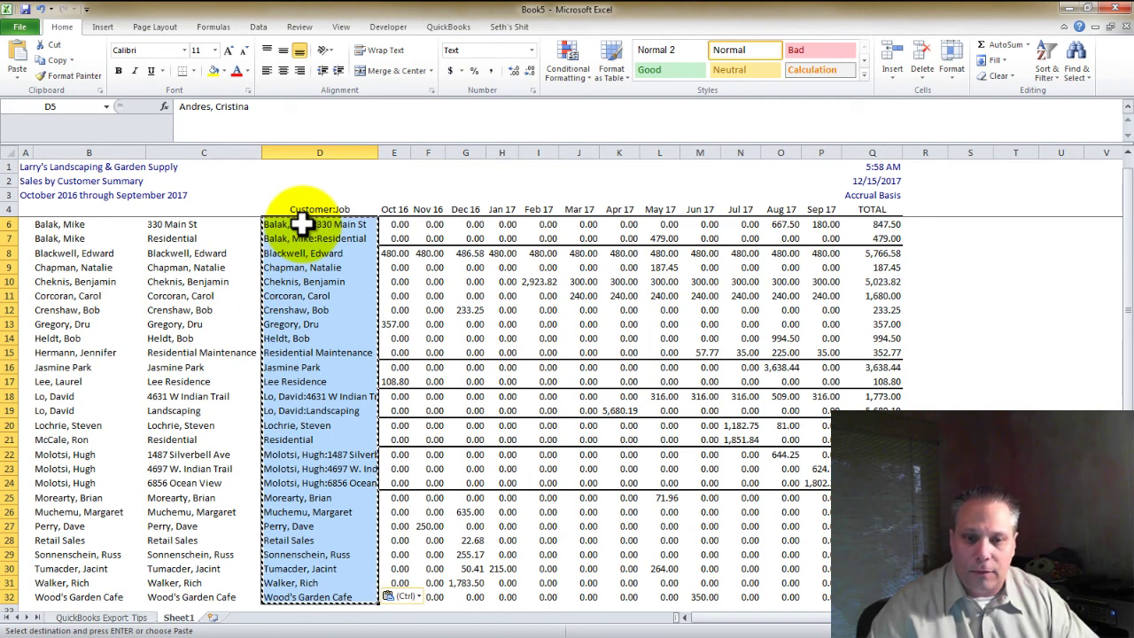
# Confirm the pasted cells hold plain text, then select columns B and C from B4
pyautogui.click(302, 224)
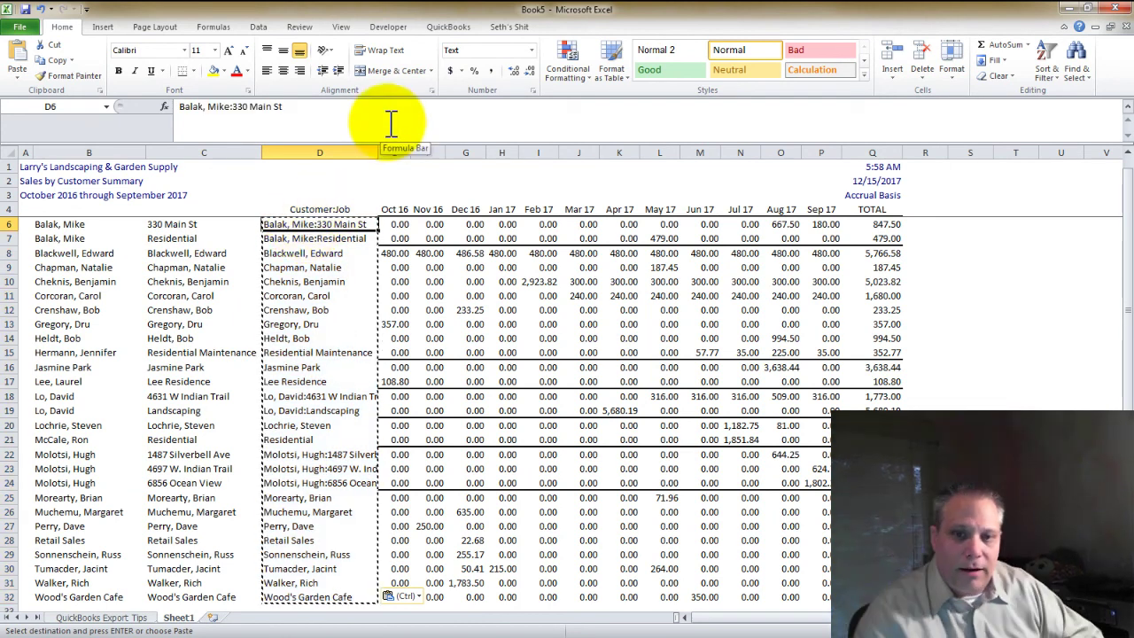
pyautogui.press('Up')
pyautogui.press('Down')
pyautogui.press('Down')
pyautogui.press('Down')
pyautogui.press('Down')
pyautogui.press('Down')
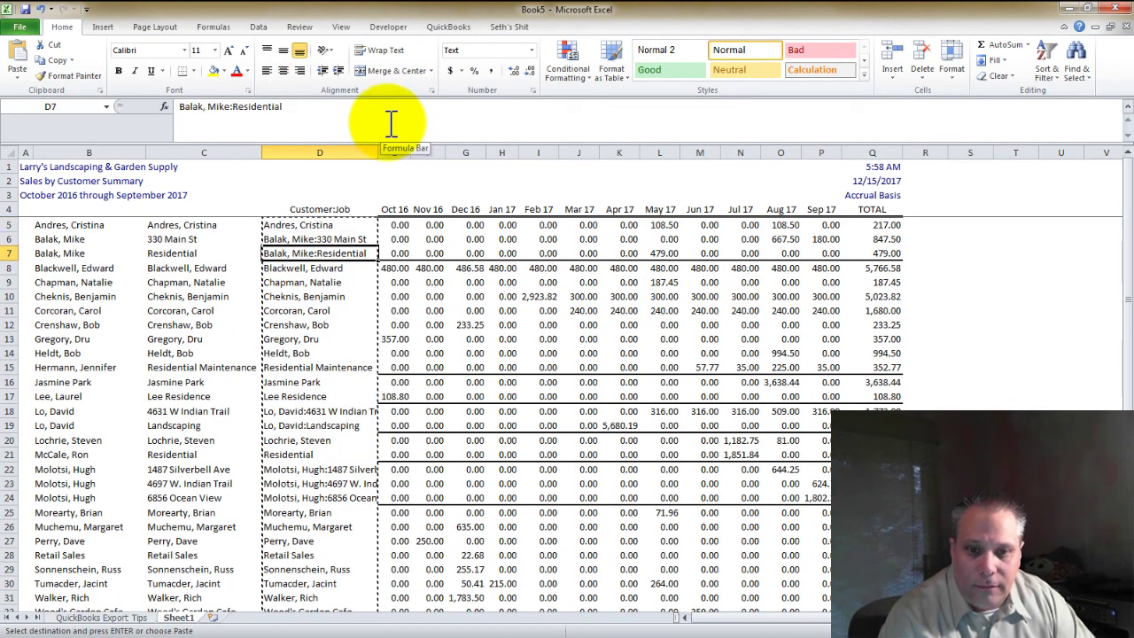
pyautogui.press('Up')
pyautogui.press('Up')
pyautogui.press('Up')
pyautogui.press('Up')
pyautogui.press('Left')
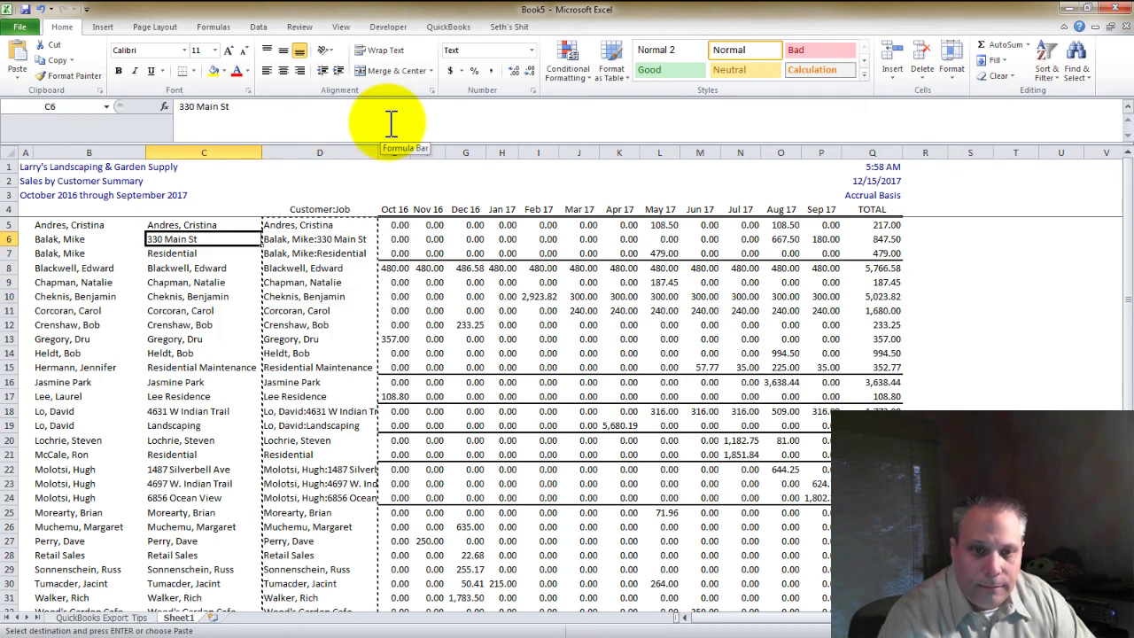
pyautogui.press('Up')
pyautogui.press('Up')
pyautogui.press('Left')
pyautogui.hotkey('shift', 'Right')
# Delete the separate name and address columns B and C
pyautogui.hotkey('ctrl', 'space')
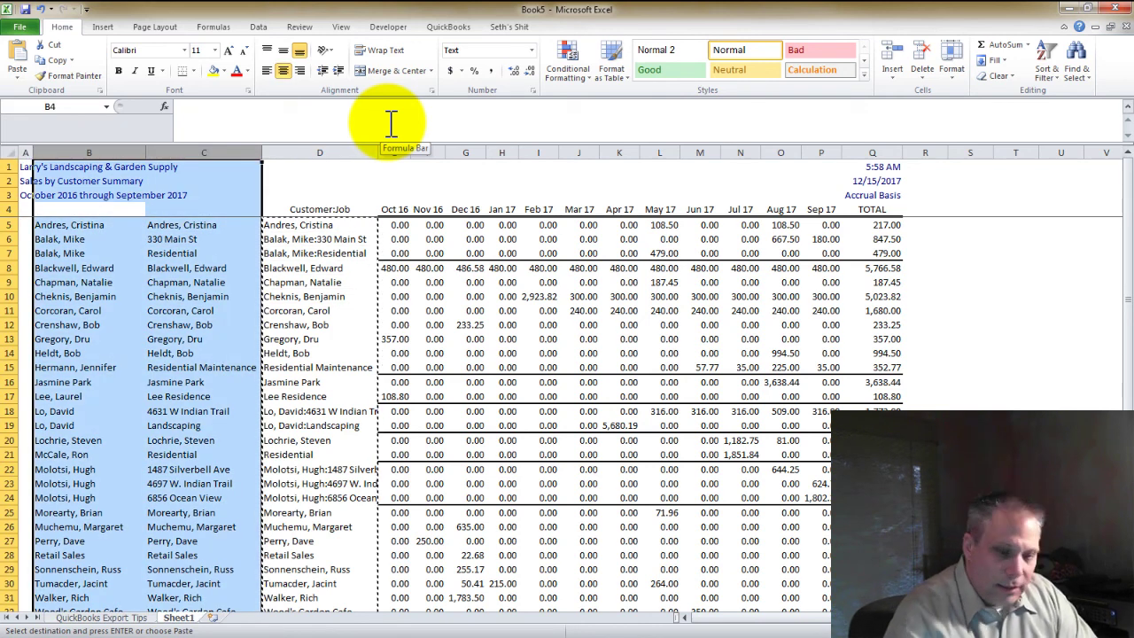
pyautogui.hotkey('ctrl', '-')
pyautogui.press('Down')
# Insert a blank row above the header row 4
pyautogui.press('Up')
pyautogui.press('Left')
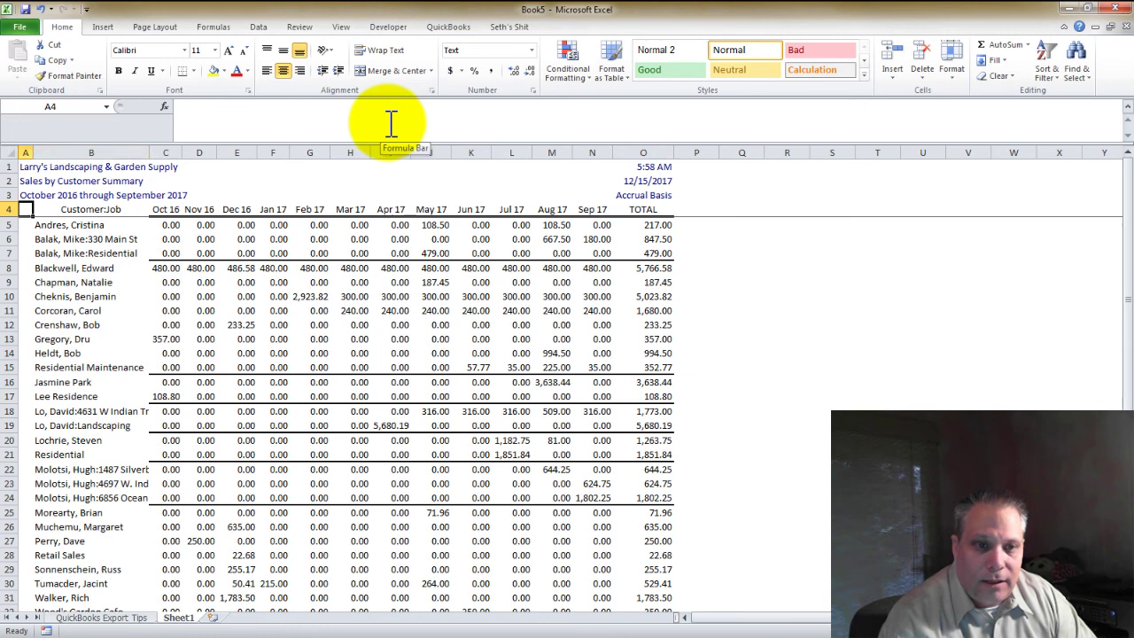
pyautogui.hotkey('shift', 'space')
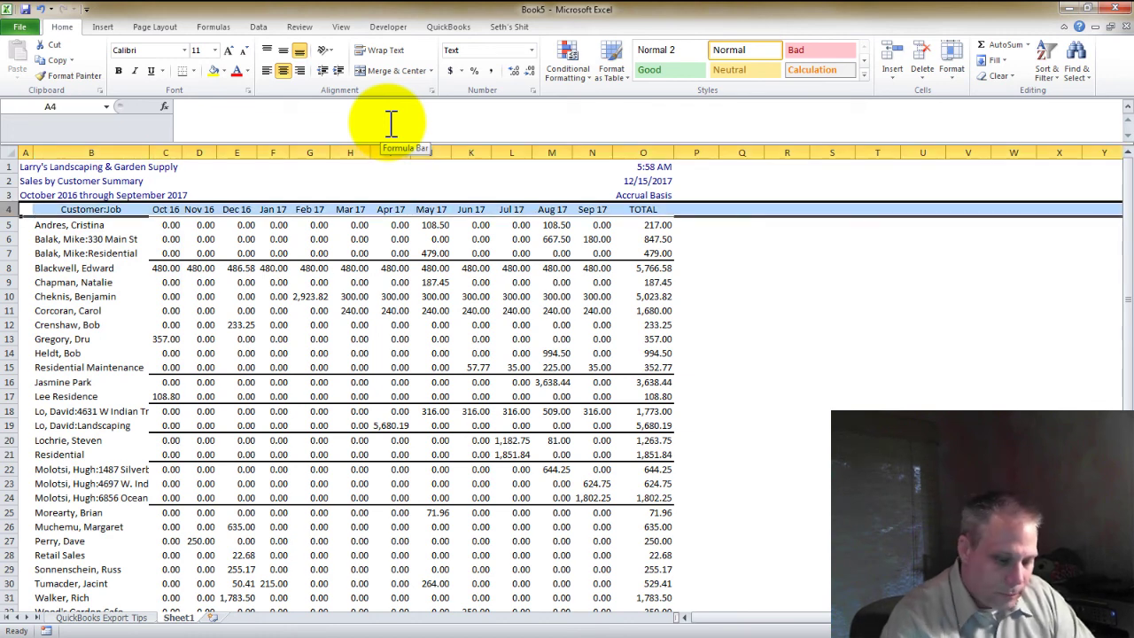
pyautogui.hotkey('ctrl', 'shift', '+')
pyautogui.press('Right')
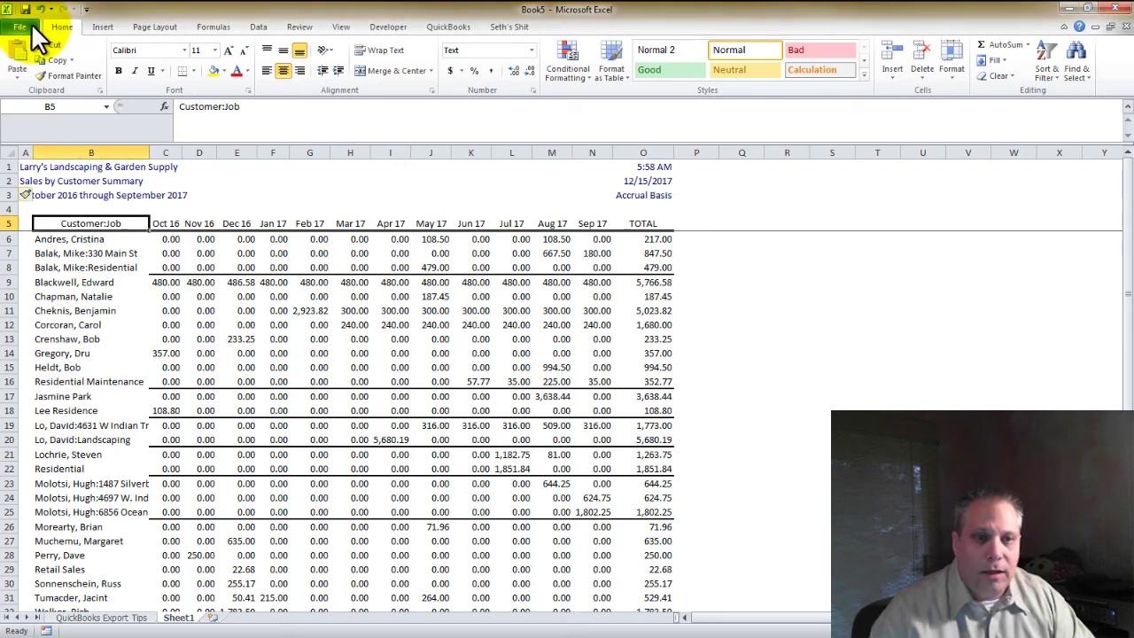
# Save the workbook with the file name 'Sample Customer Analysis'
pyautogui.hotkey('ctrl', 's')
pyautogui.write('S.xlsx')
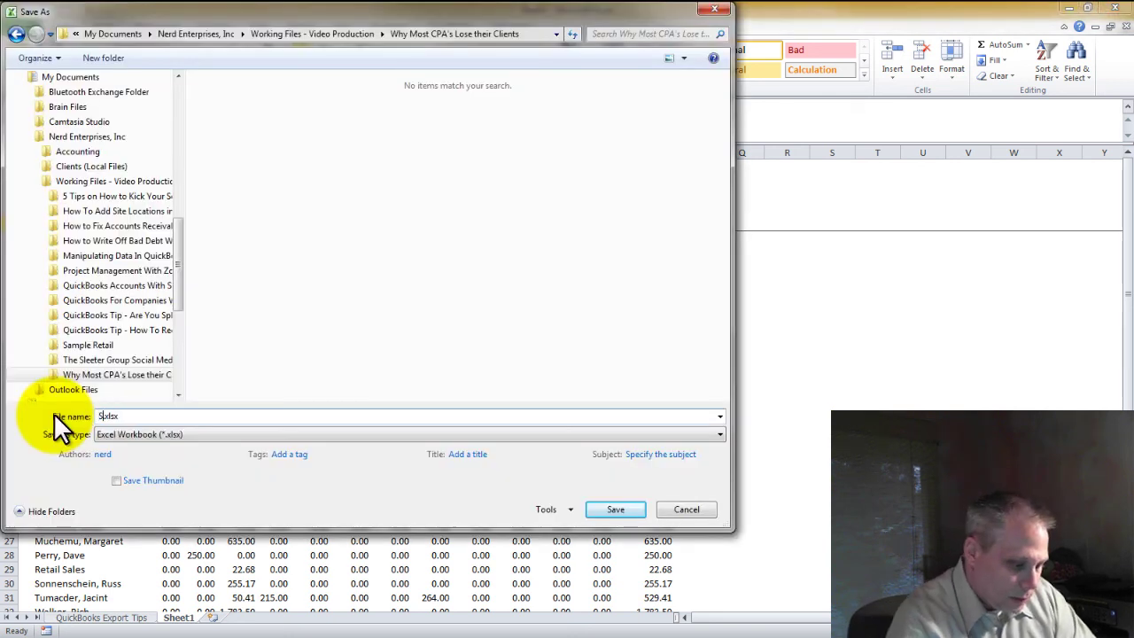
pyautogui.write('ample Cust')
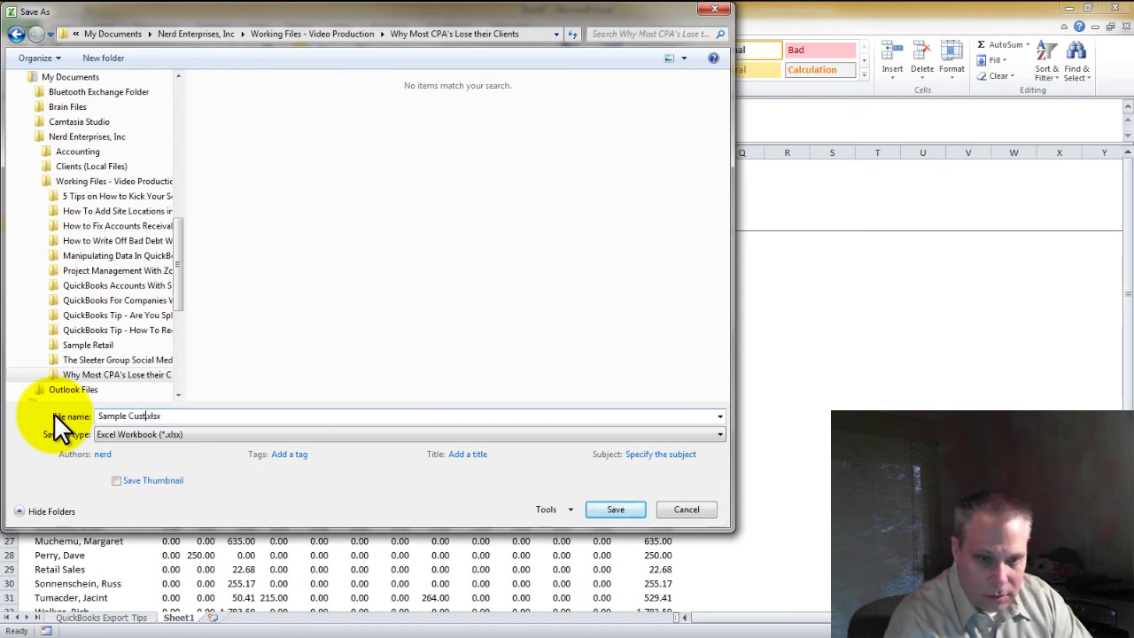
pyautogui.write('omer A')
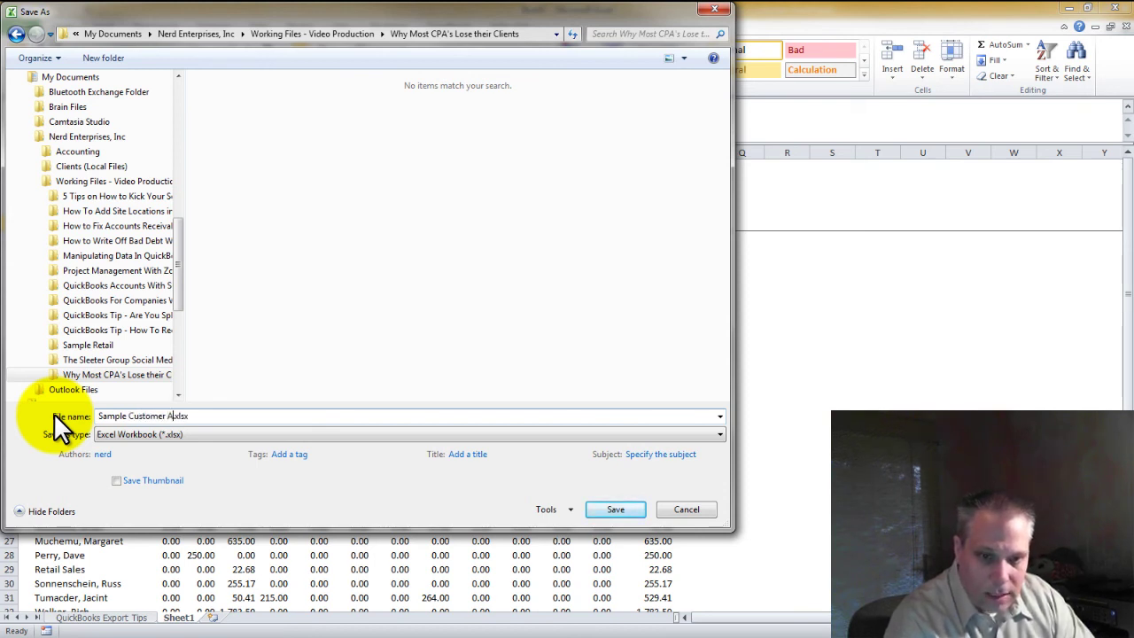
pyautogui.write('nalysis')
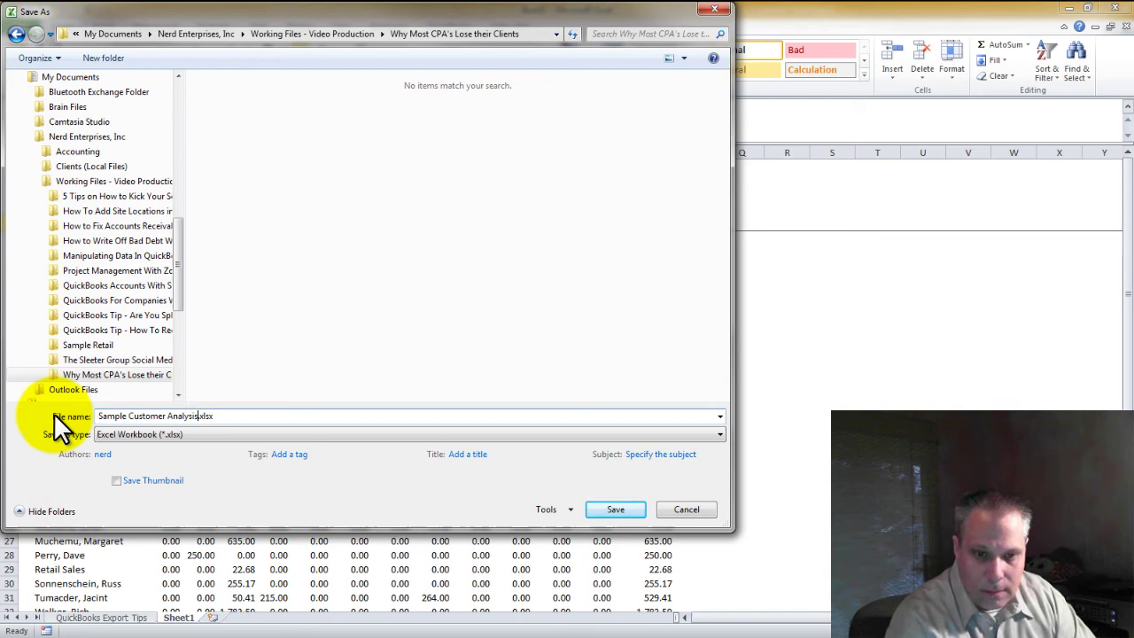
pyautogui.click(615, 510)
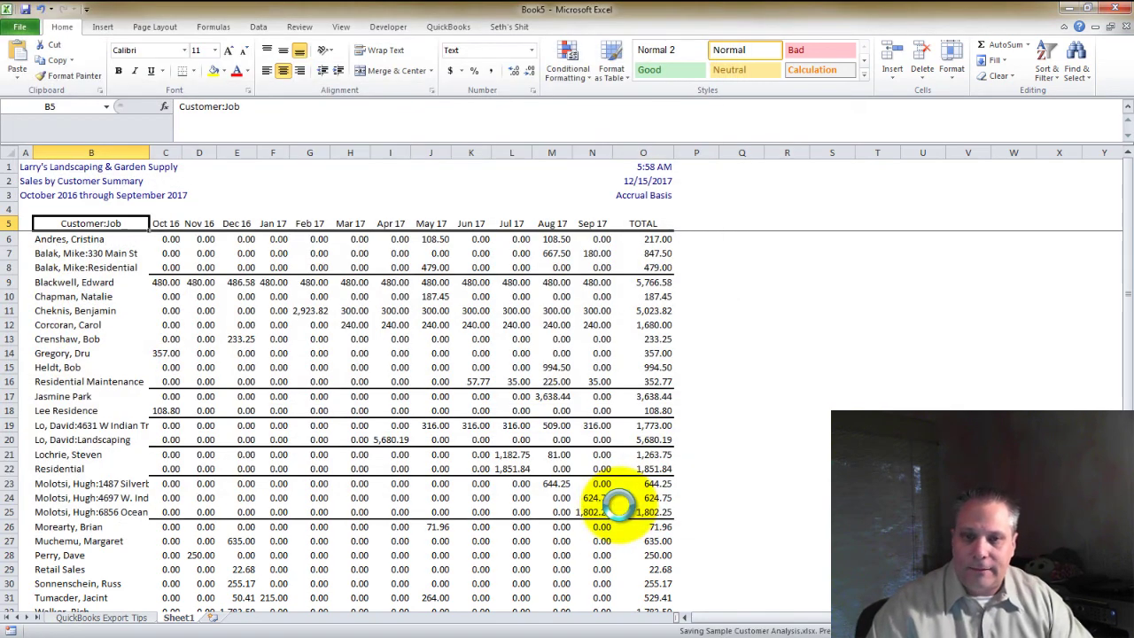
# Give the entire worksheet no borders, a dark blue fill and white text
pyautogui.click(277, 239)
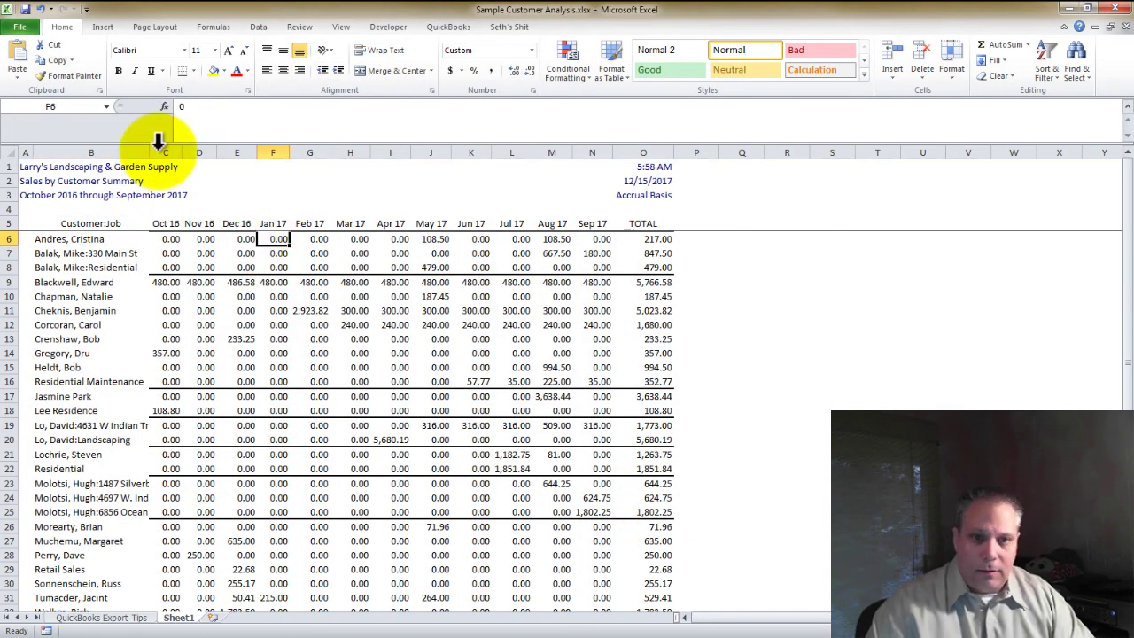
pyautogui.click(8, 152)
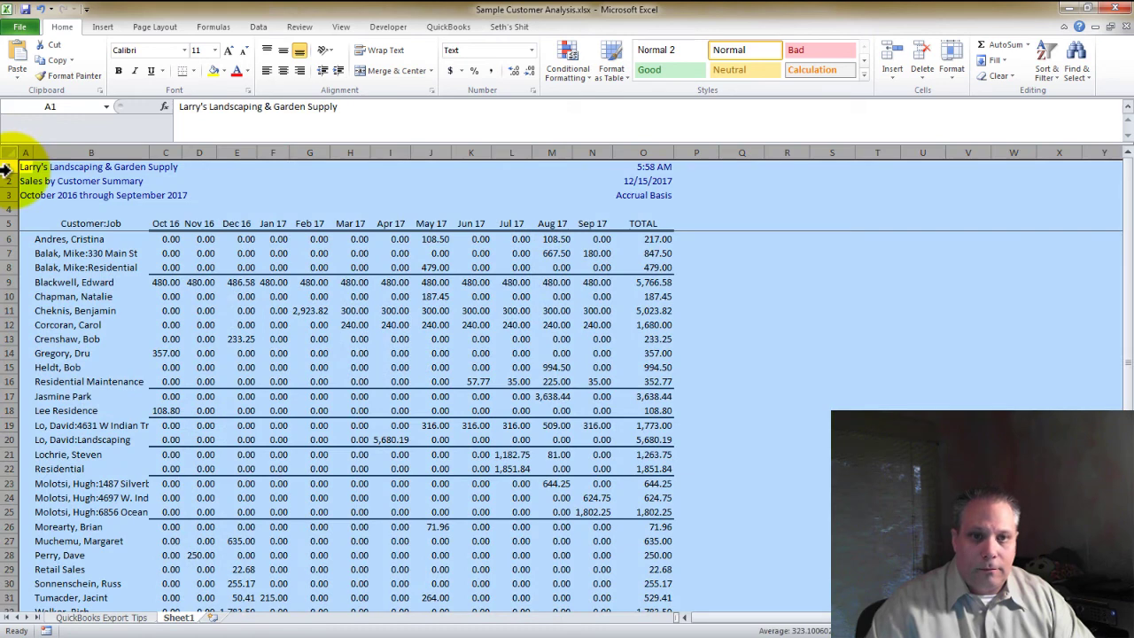
pyautogui.click(224, 69)
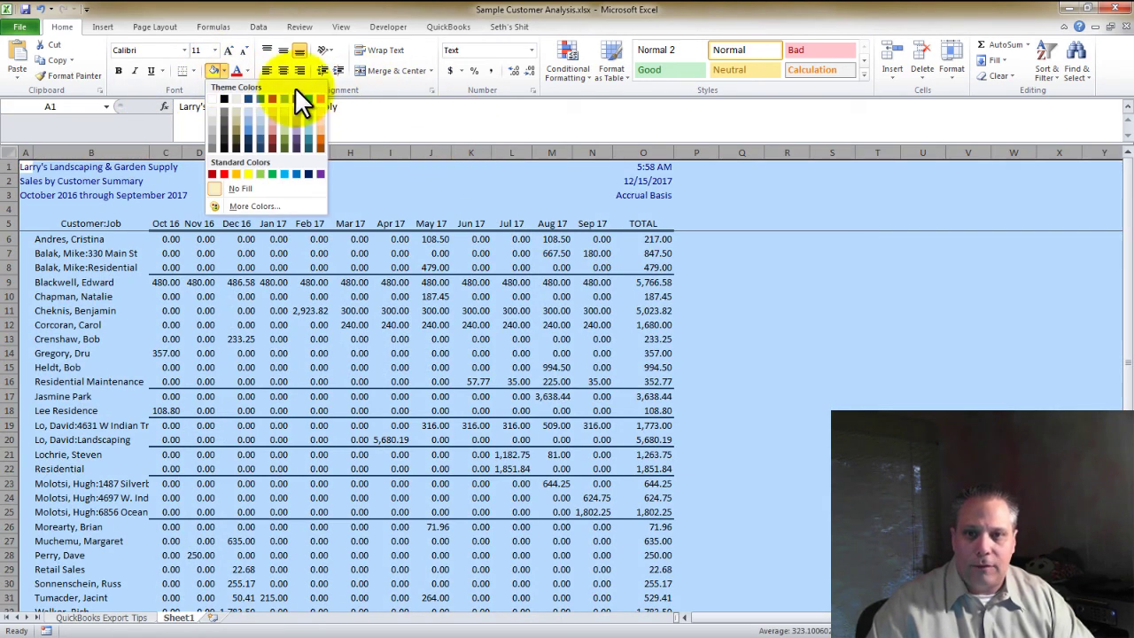
pyautogui.click(191, 68)
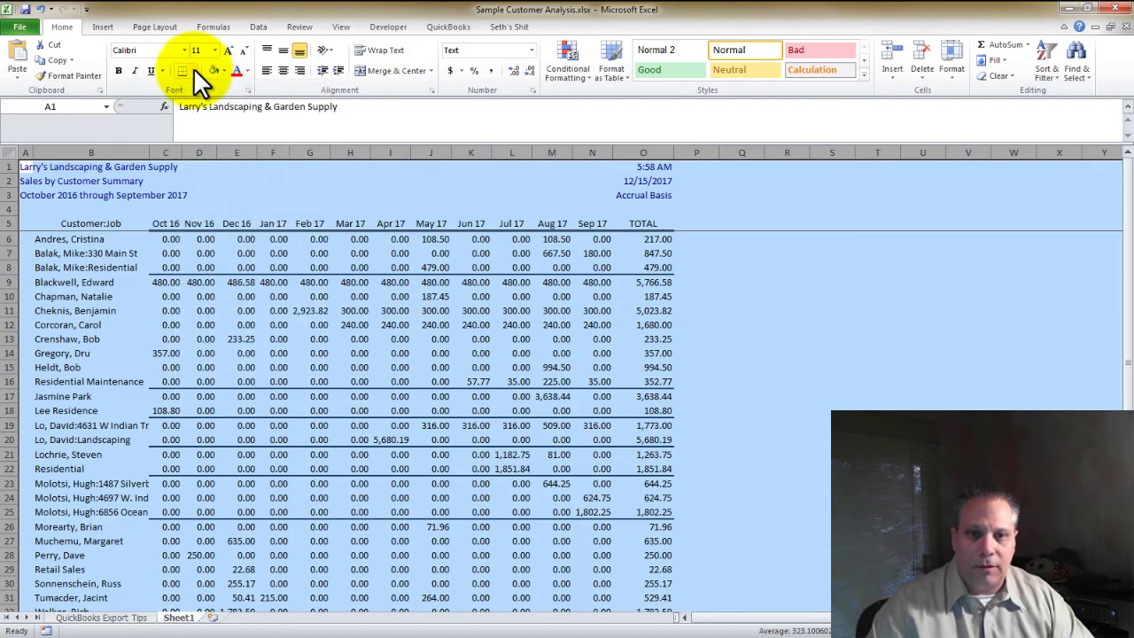
pyautogui.click(191, 69)
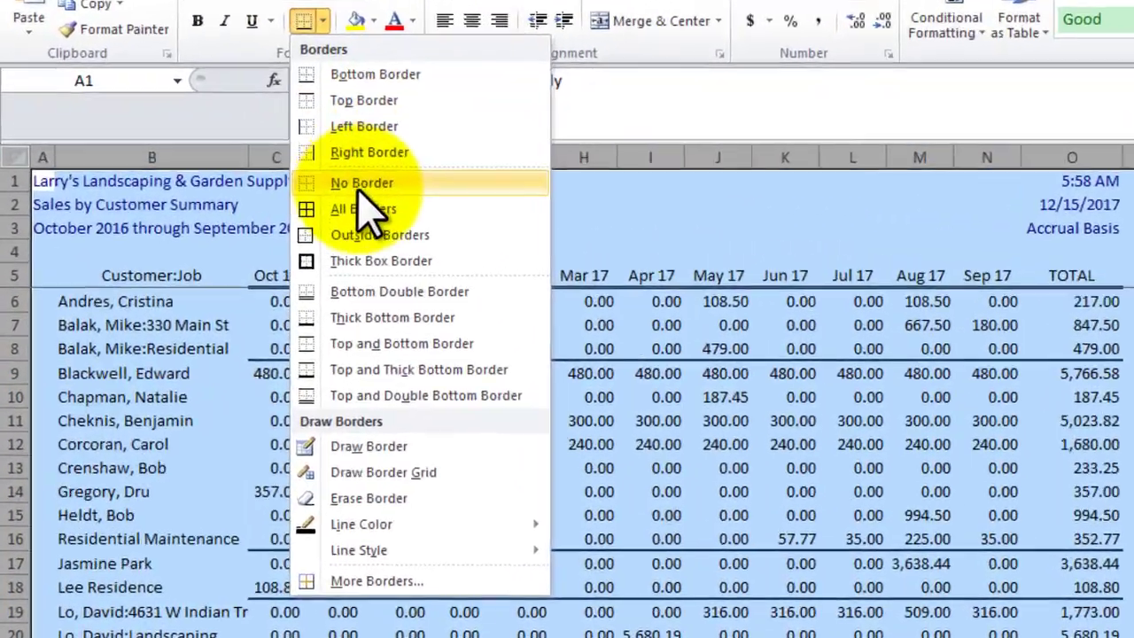
pyautogui.click(363, 184)
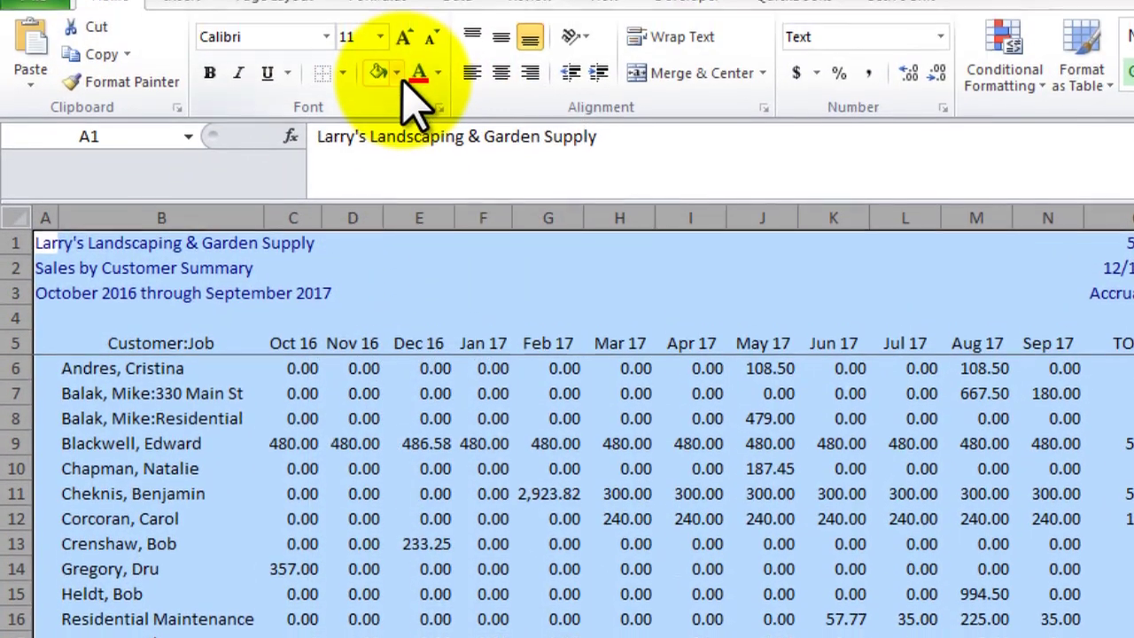
pyautogui.click(396, 72)
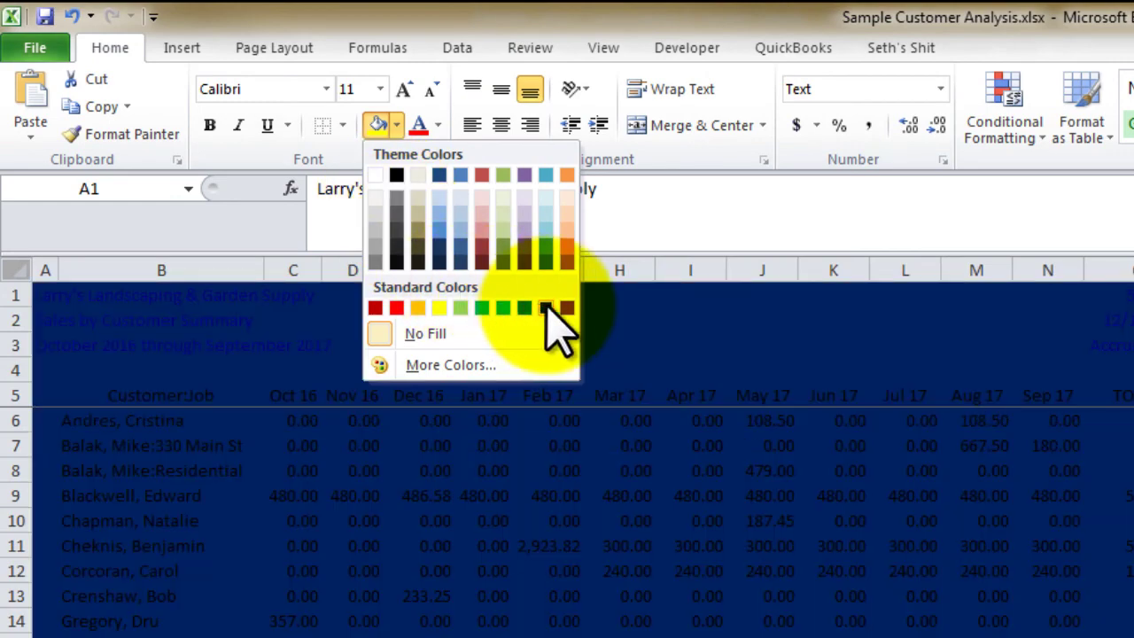
pyautogui.click(544, 308)
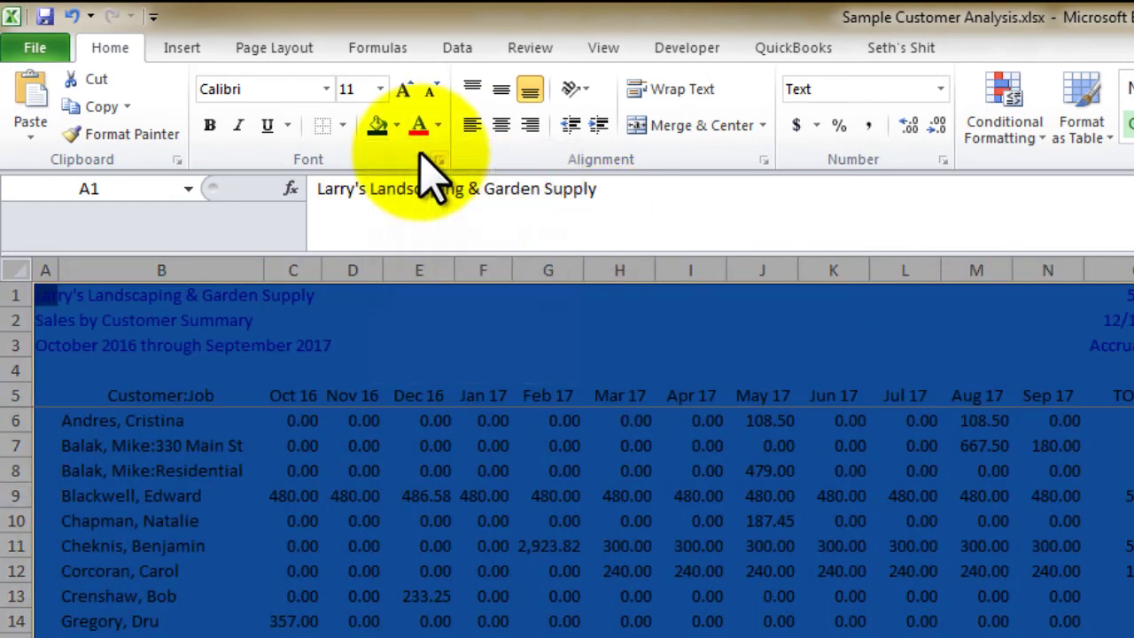
pyautogui.click(438, 127)
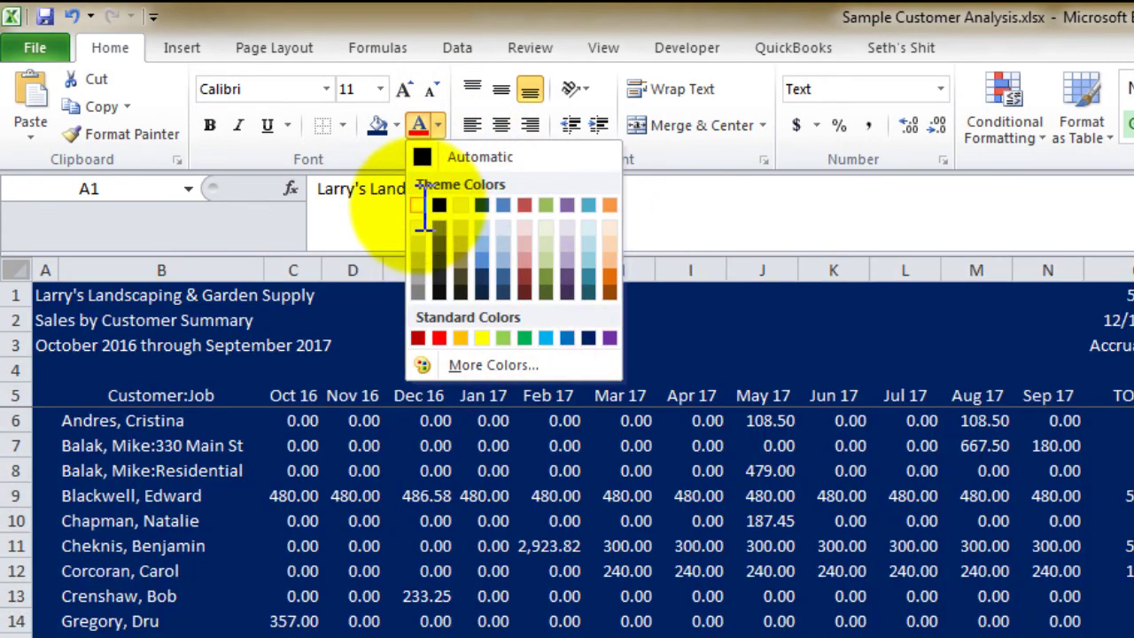
pyautogui.click(418, 205)
# Select header row 5 from column A through the Sep 17 column
pyautogui.click(443, 395)
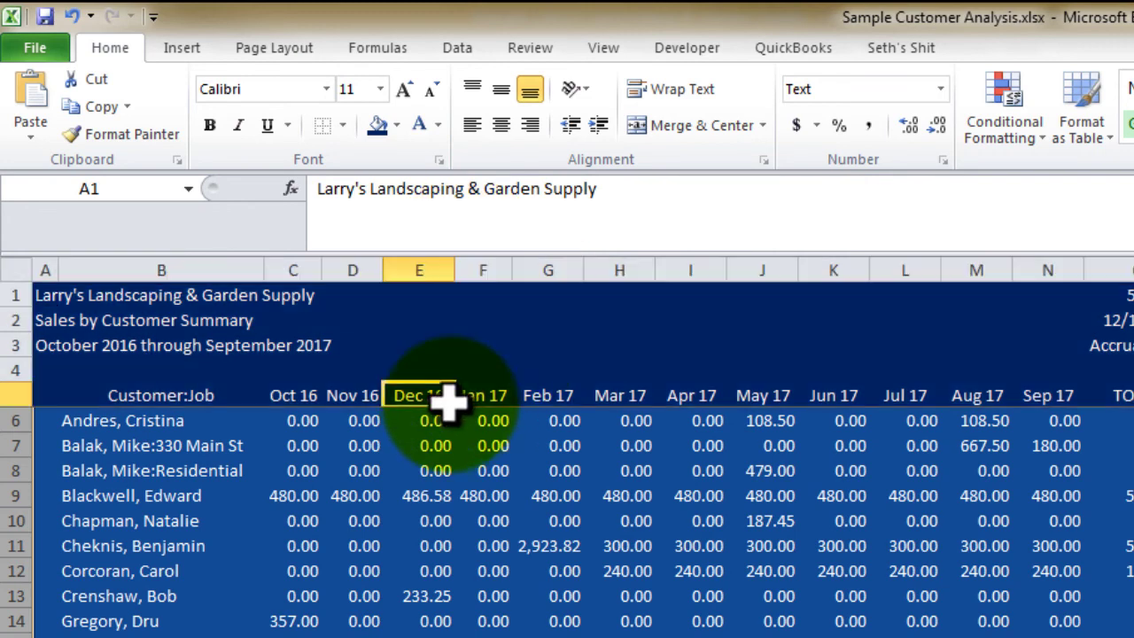
pyautogui.click(66, 395)
pyautogui.moveTo(66, 395); pyautogui.dragTo(1054, 395)
pyautogui.moveTo(56, 398); pyautogui.dragTo(1117, 417)
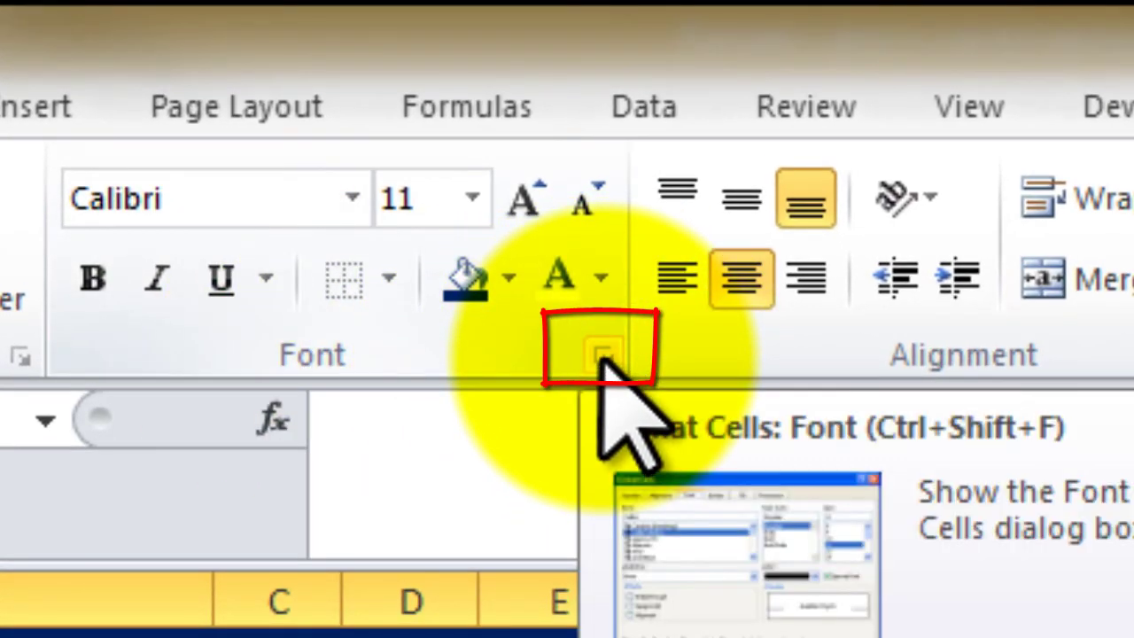
# Fill the row 5 header with a two-colour gradient whose Color 2 is blue
pyautogui.click(601, 355)
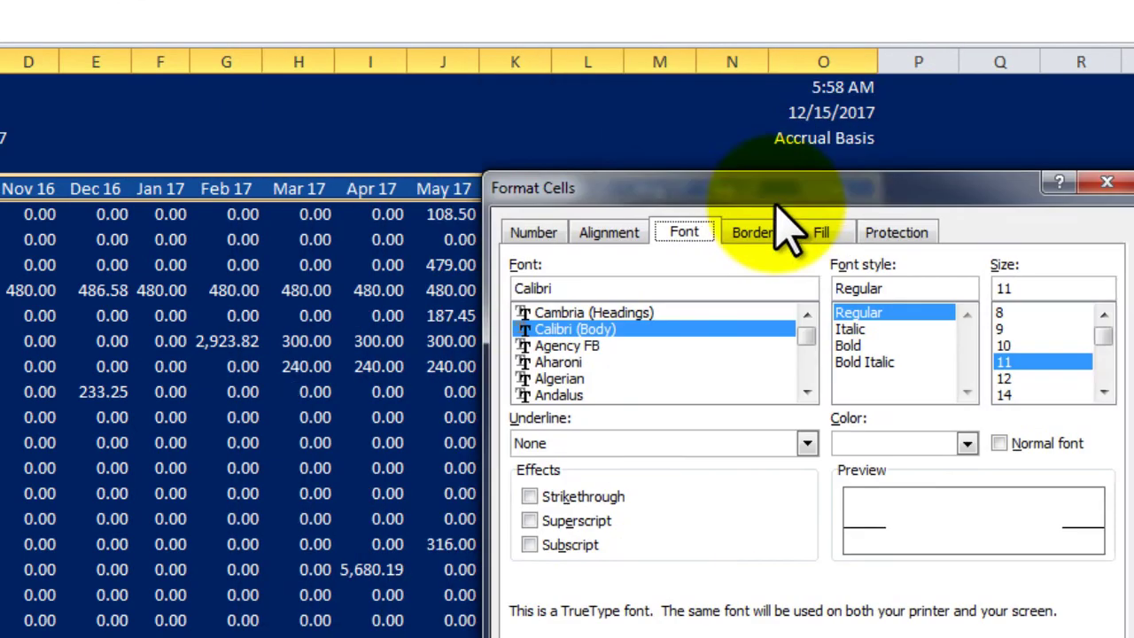
pyautogui.click(819, 234)
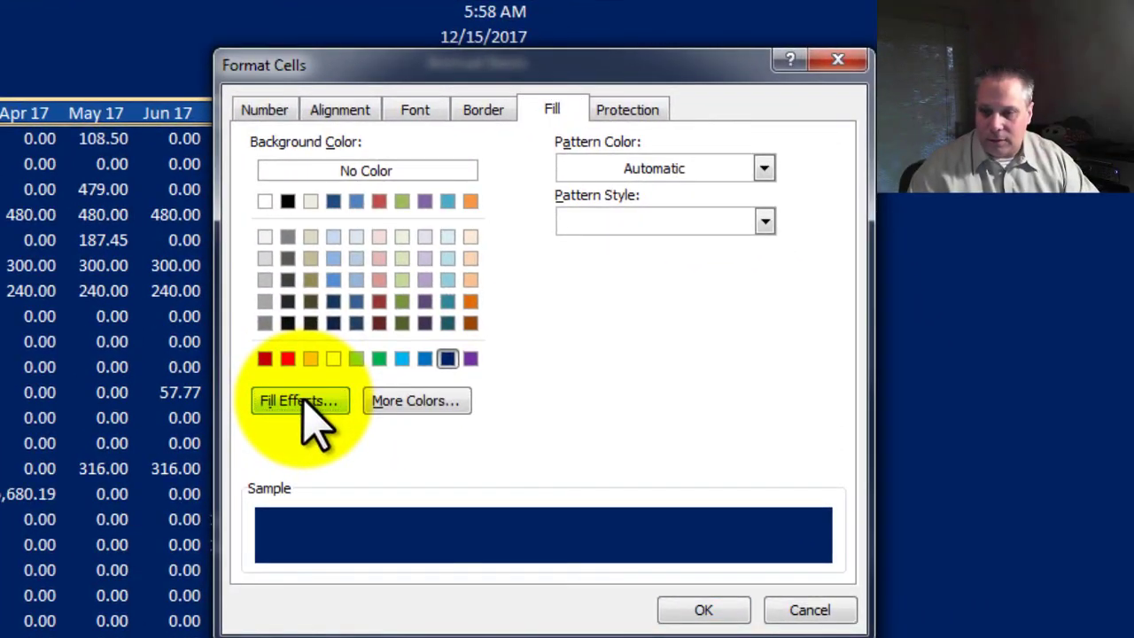
pyautogui.click(542, 443)
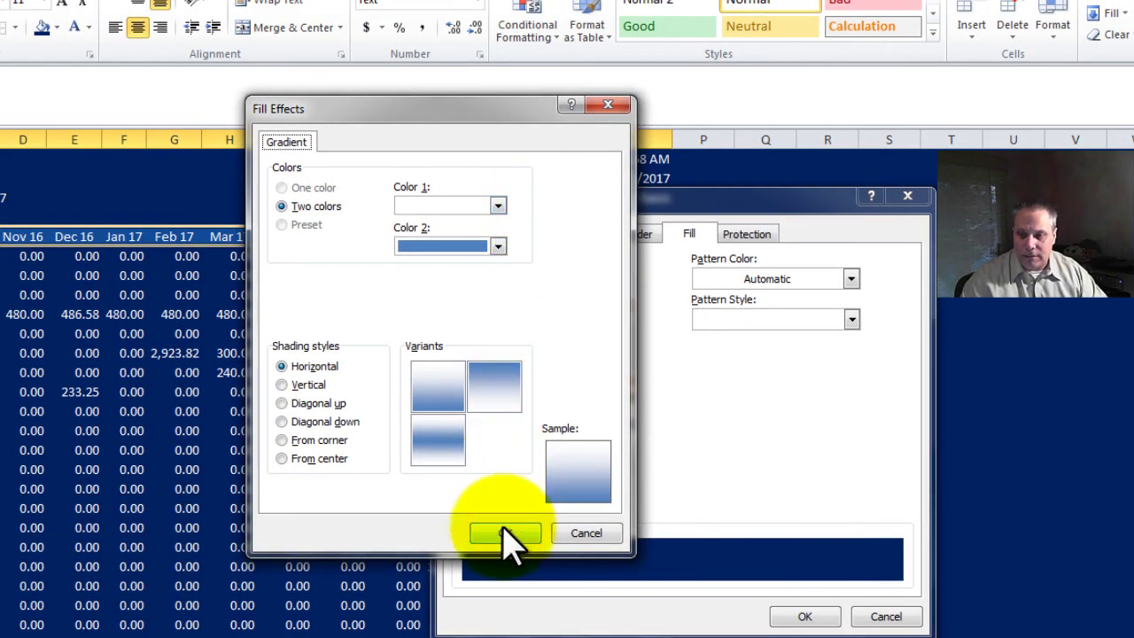
pyautogui.click(498, 247)
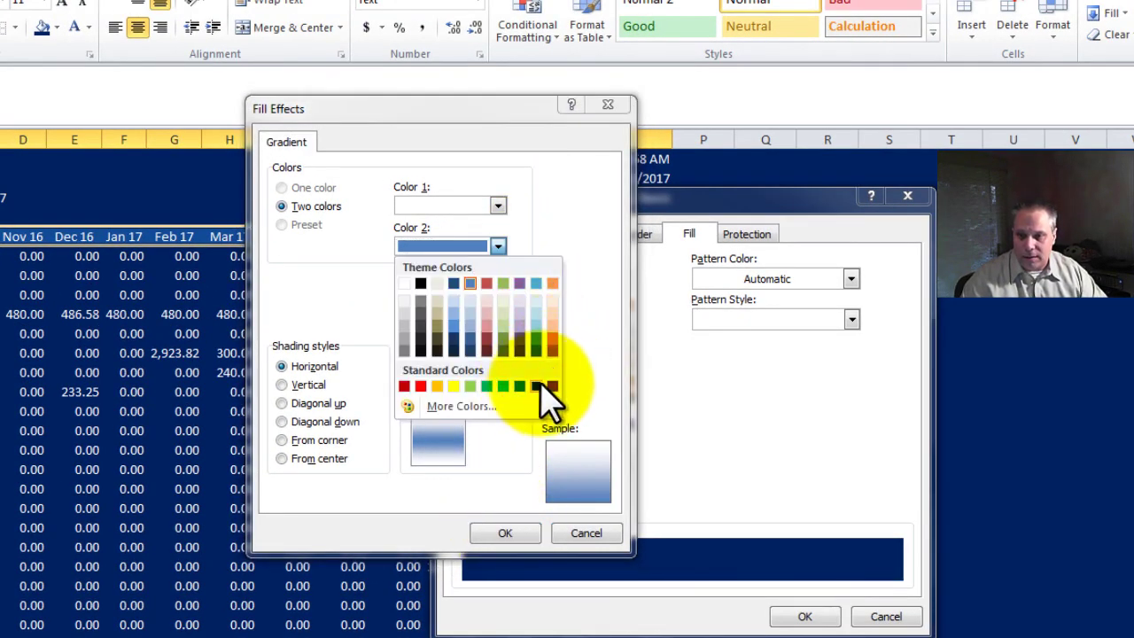
pyautogui.click(540, 382)
pyautogui.click(498, 246)
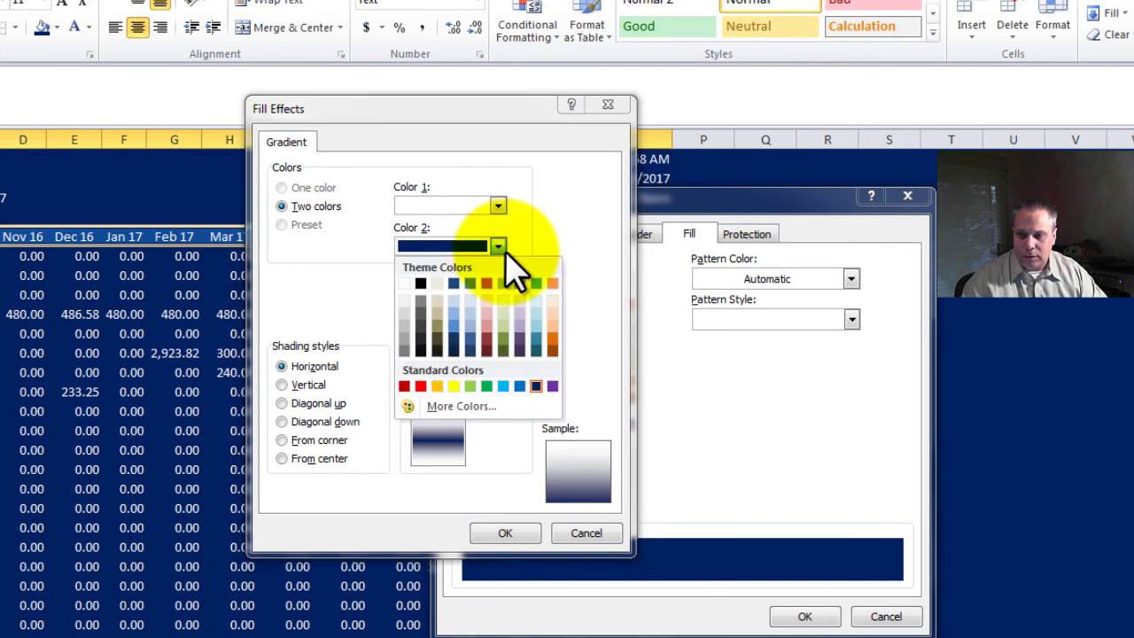
pyautogui.click(519, 387)
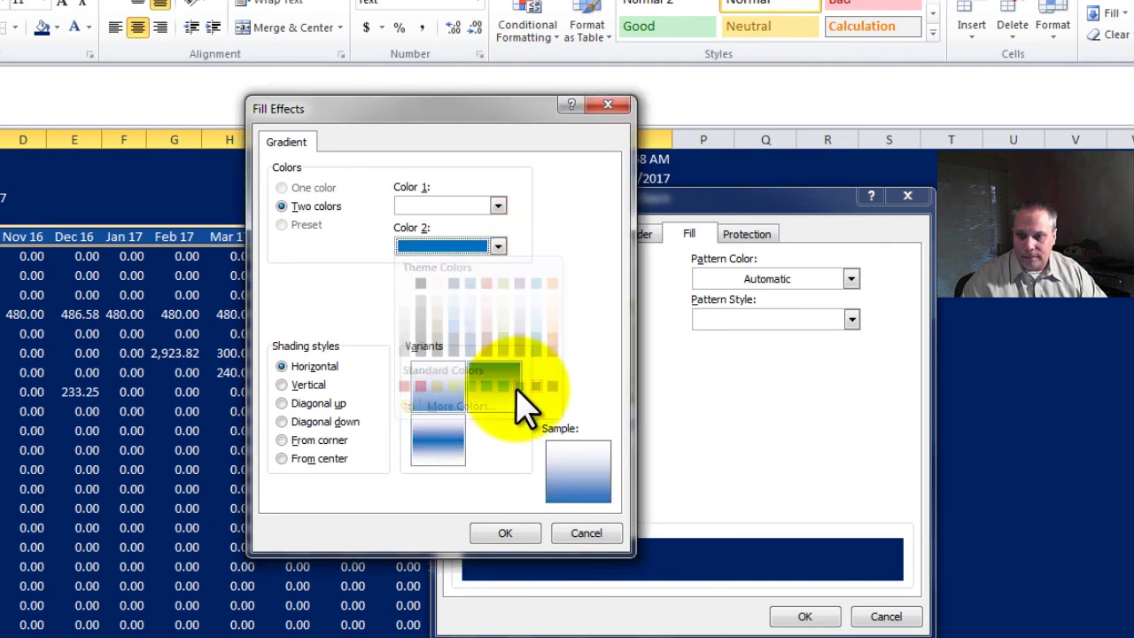
pyautogui.click(507, 532)
pyautogui.click(805, 614)
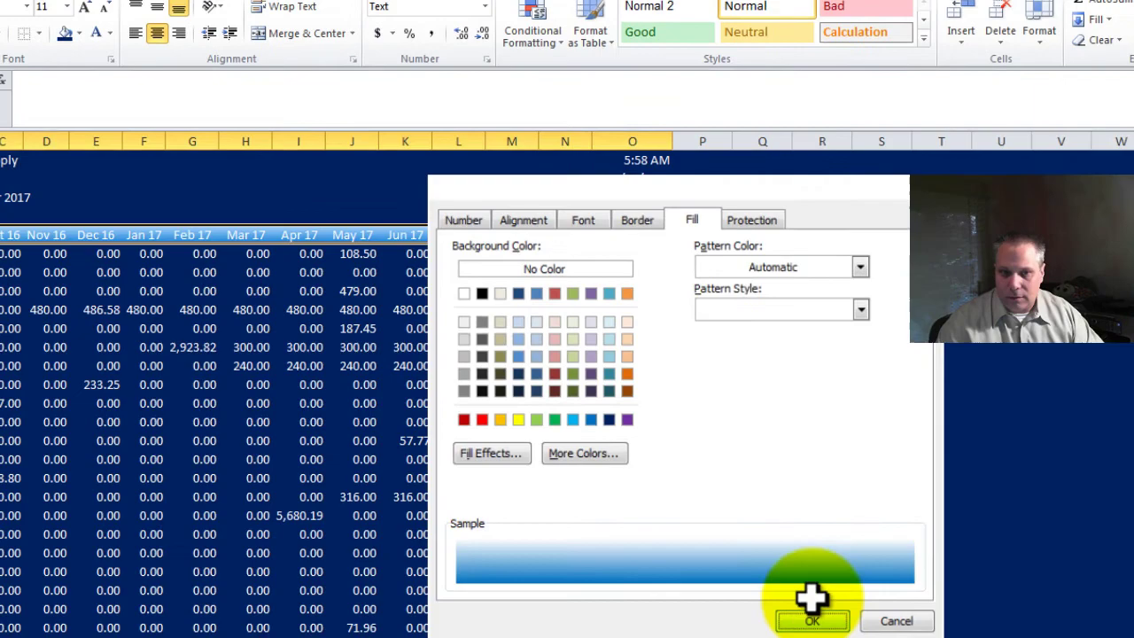
pyautogui.click(25, 313)
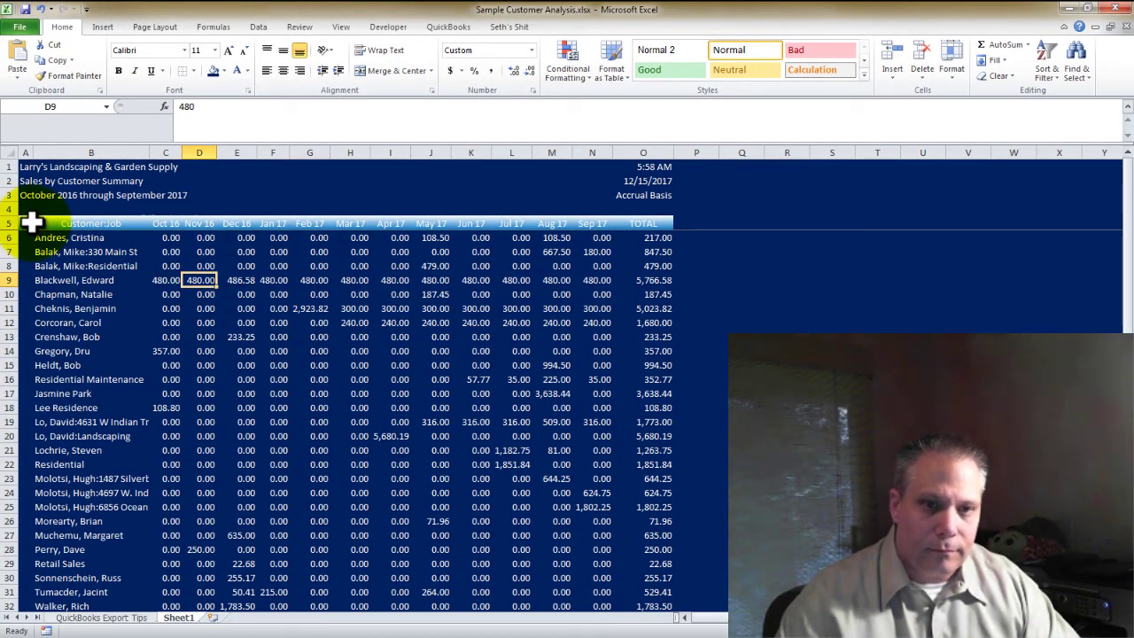
# Make the A5:O5 header text dark blue and open Format Cells for that row
pyautogui.moveTo(32, 221); pyautogui.dragTo(643, 224)
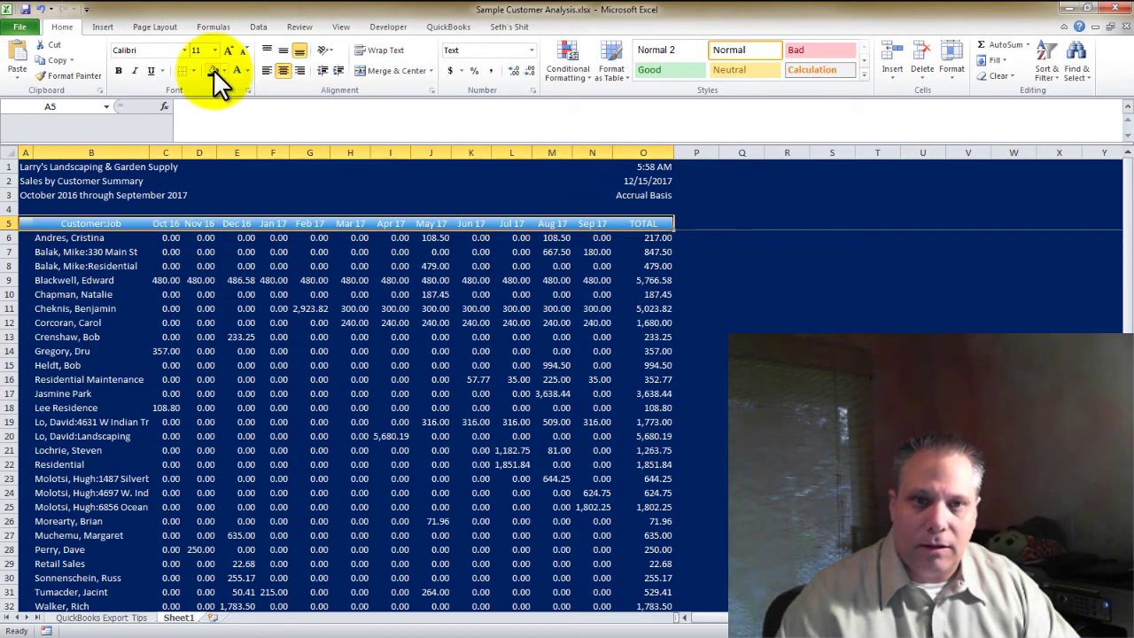
pyautogui.click(245, 70)
pyautogui.click(330, 188)
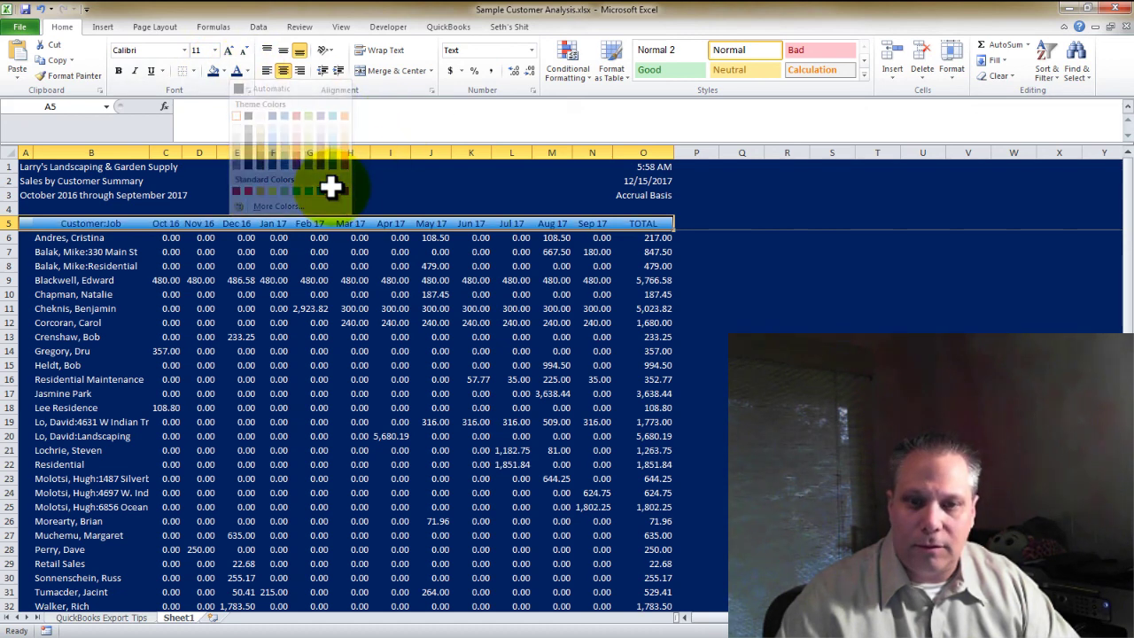
pyautogui.click(211, 238)
pyautogui.moveTo(25, 225); pyautogui.dragTo(627, 224)
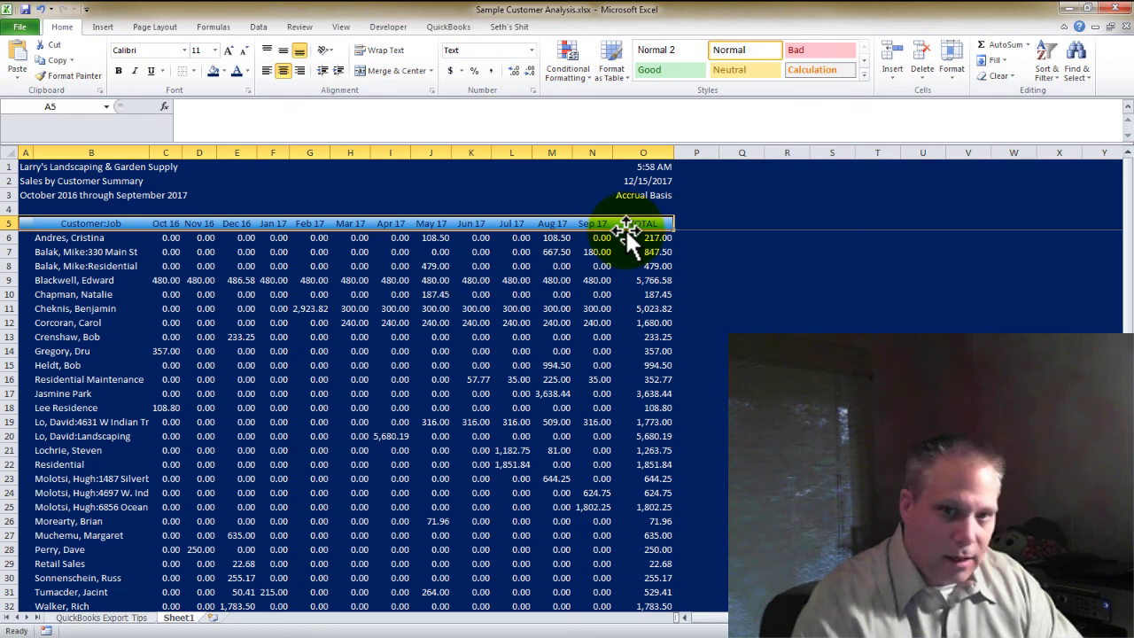
pyautogui.click(248, 89)
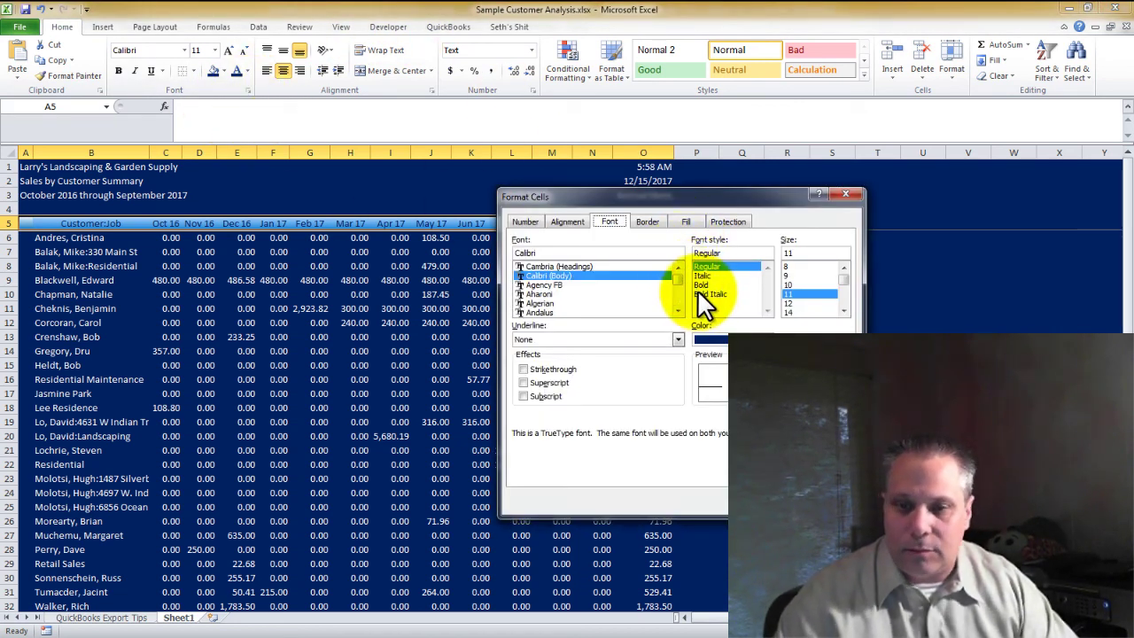
# Set the header gradient to Color 1 blue and Color 2 dark blue
pyautogui.click(623, 226)
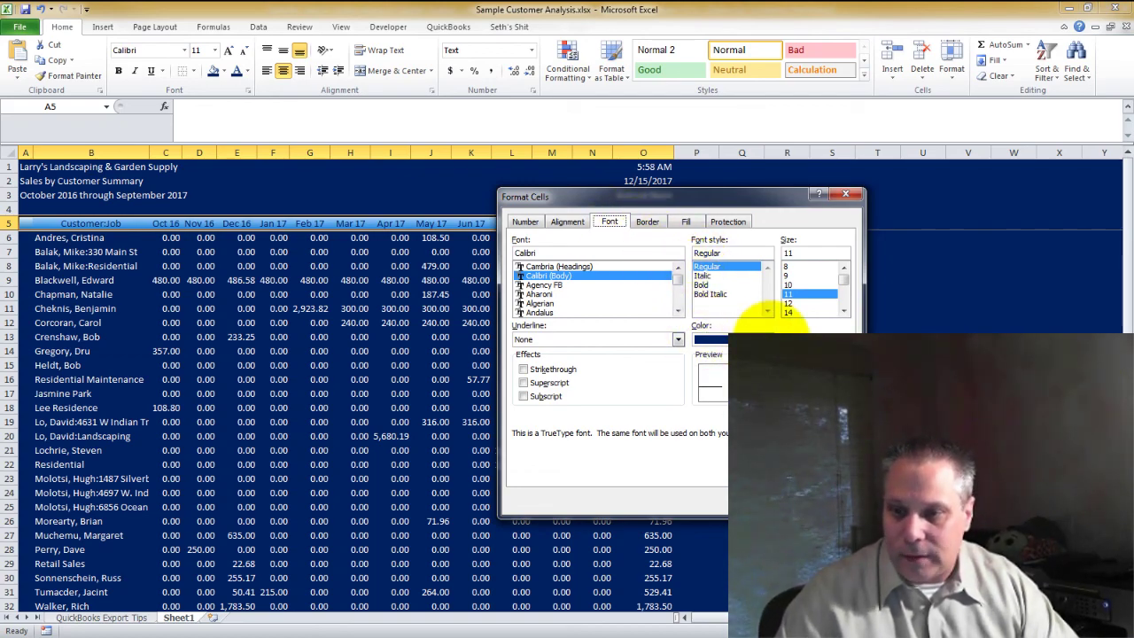
pyautogui.click(765, 337)
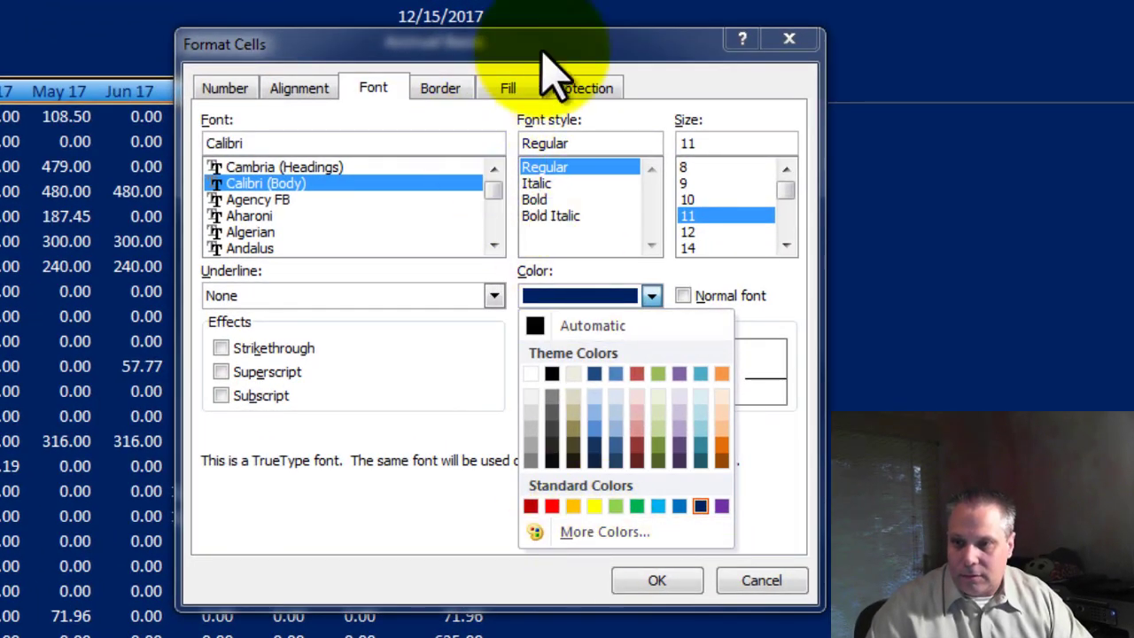
pyautogui.click(516, 84)
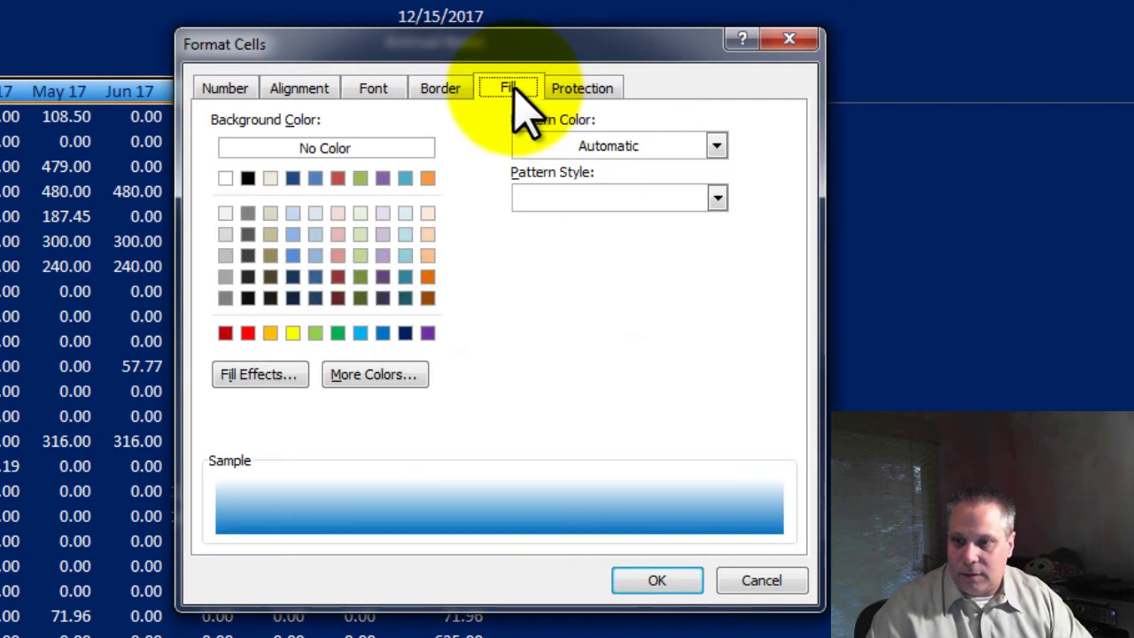
pyautogui.click(262, 377)
pyautogui.click(574, 163)
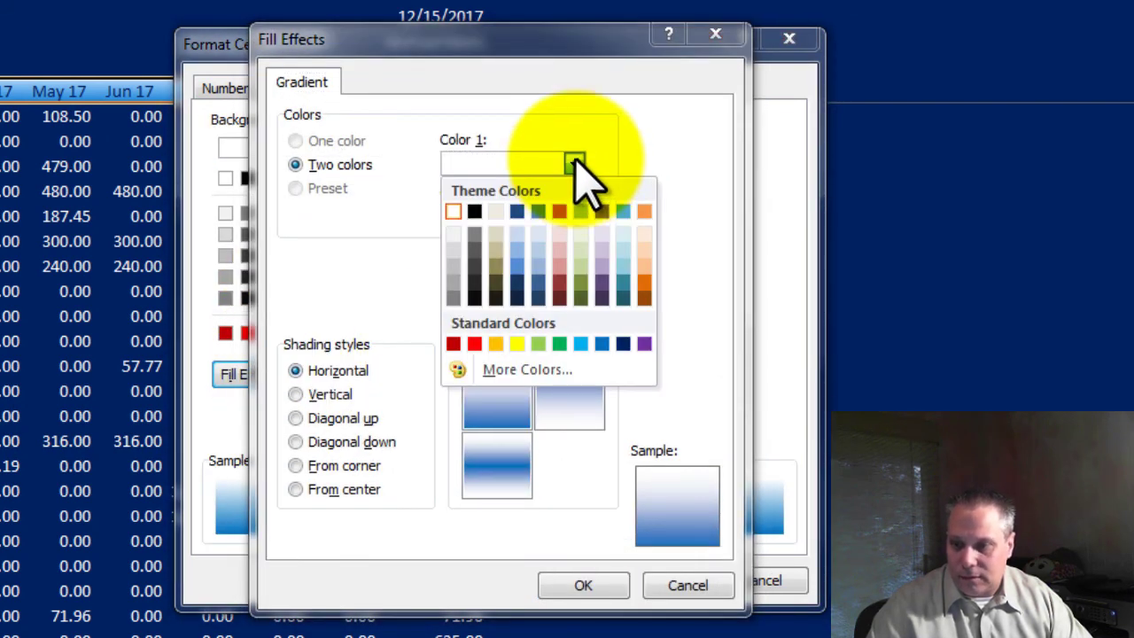
pyautogui.click(601, 343)
pyautogui.click(574, 216)
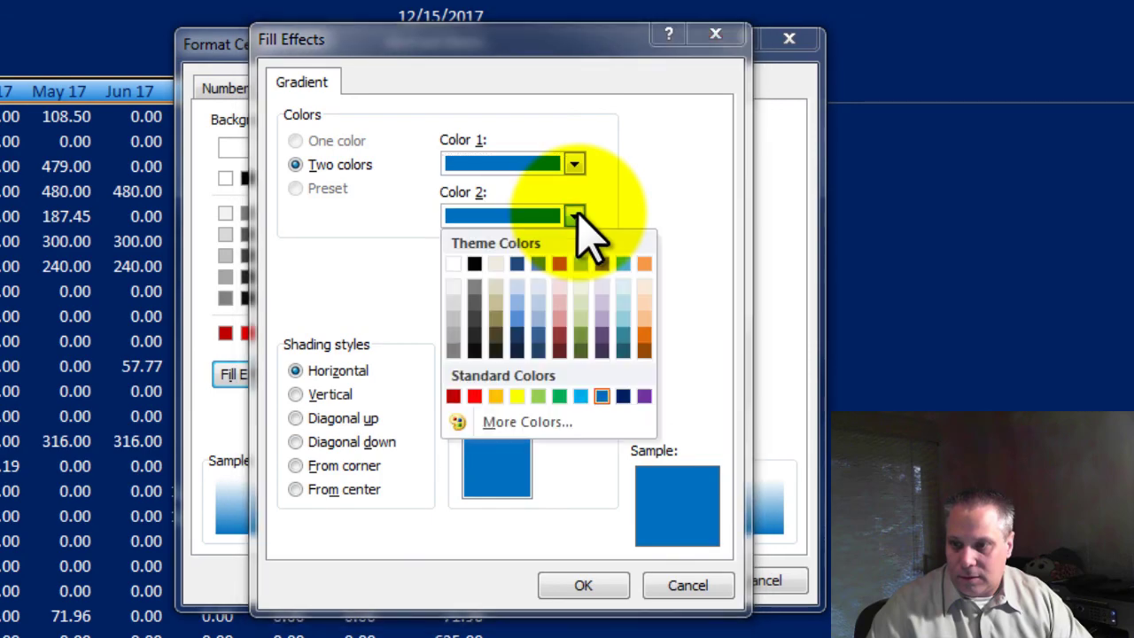
pyautogui.click(518, 263)
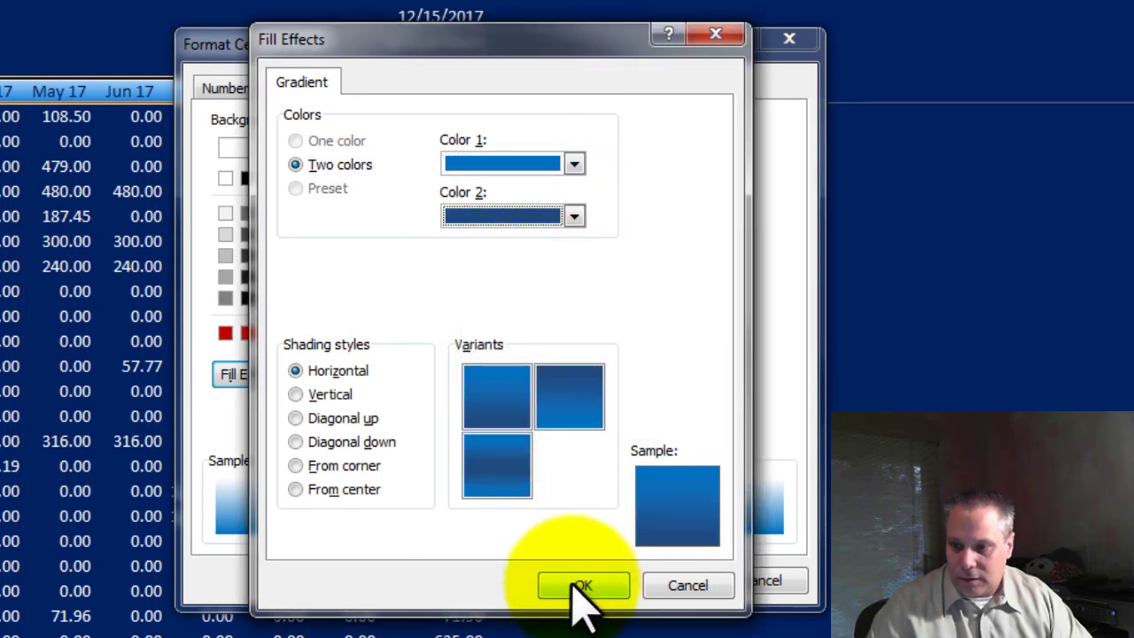
pyautogui.click(575, 585)
pyautogui.click(654, 582)
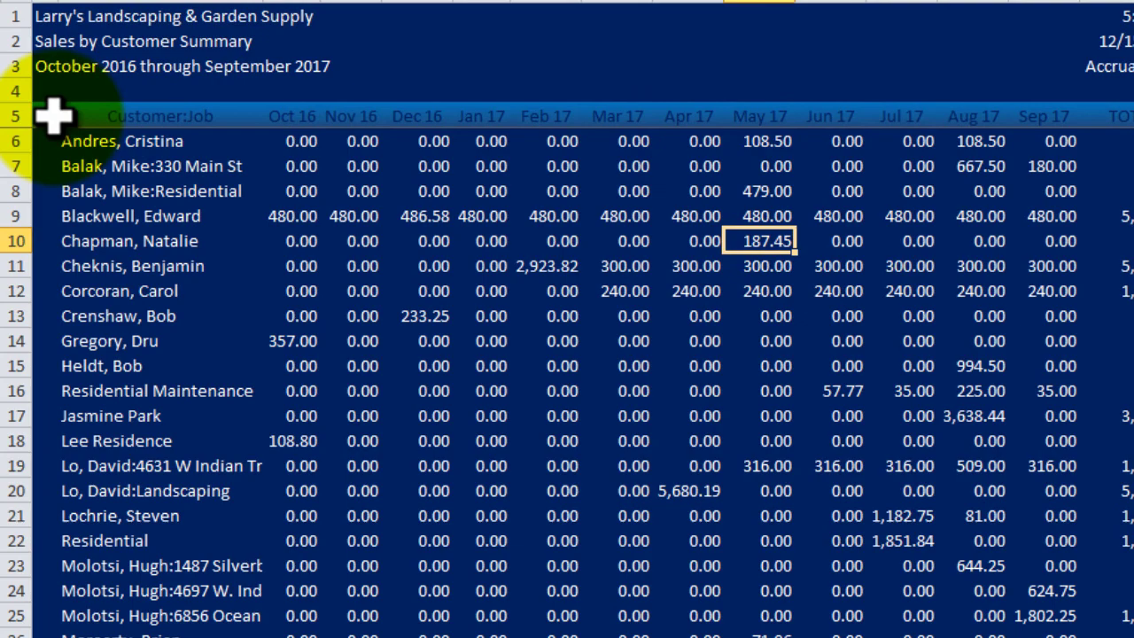
# Change the A5:O5 header label text to white
pyautogui.moveTo(51, 112); pyautogui.dragTo(1113, 114)
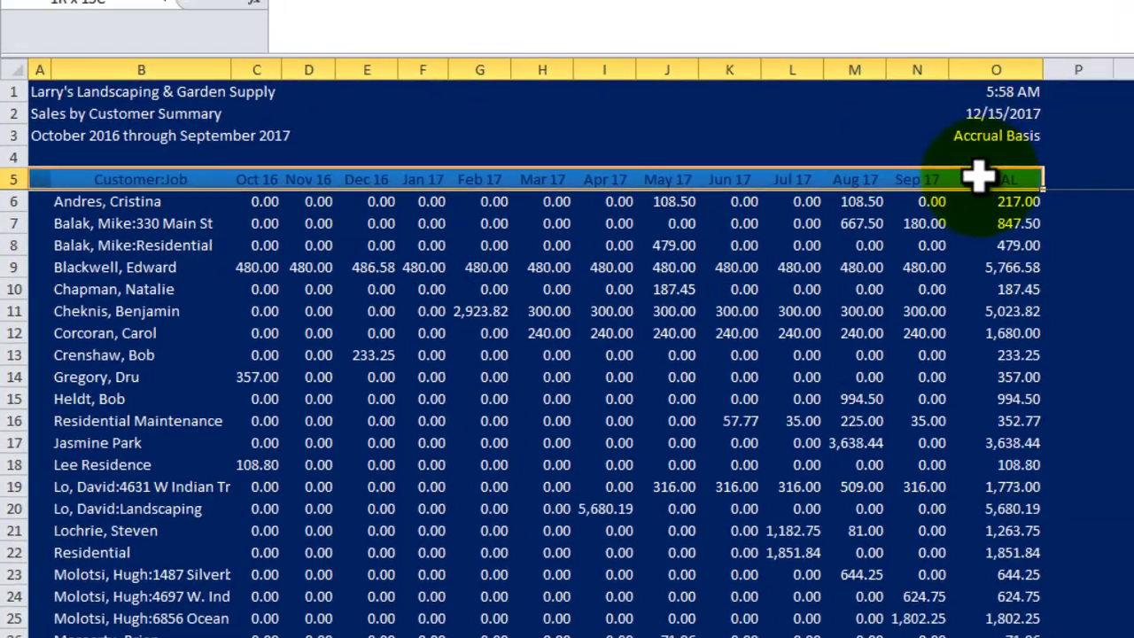
pyautogui.click(303, 86)
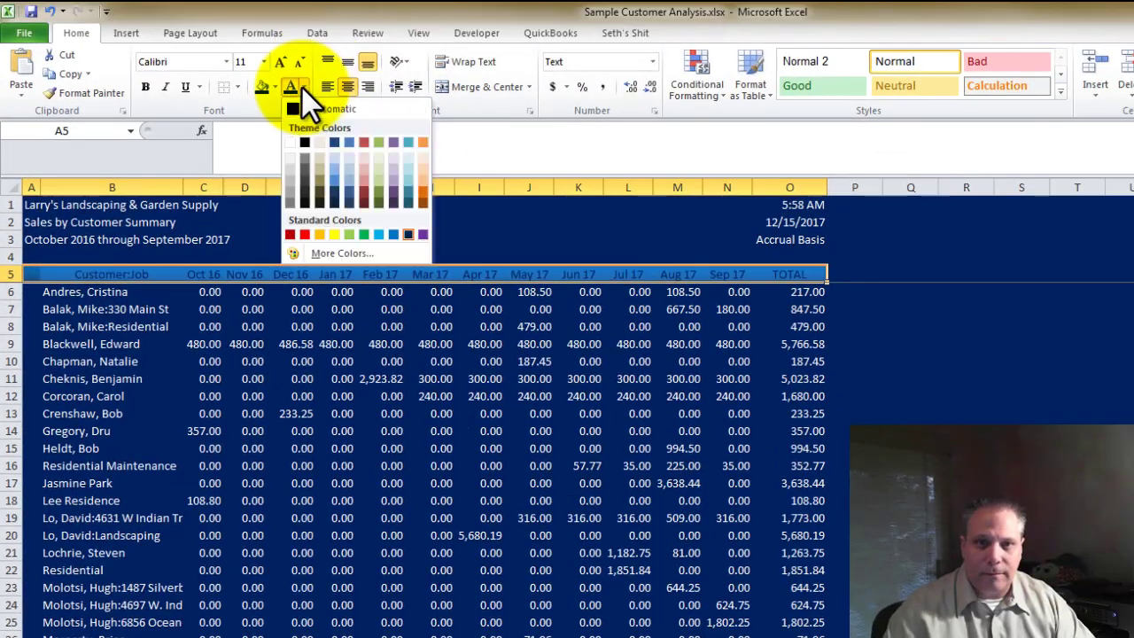
pyautogui.click(319, 144)
pyautogui.click(372, 410)
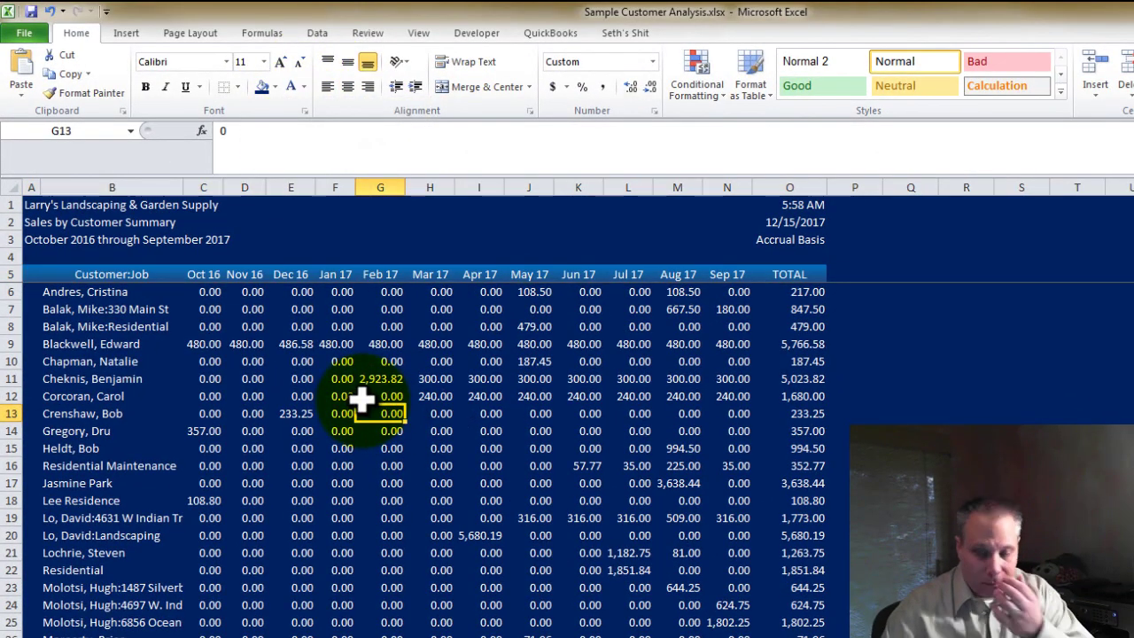
pyautogui.click(89, 293)
pyautogui.scroll(-1, 495, 376)
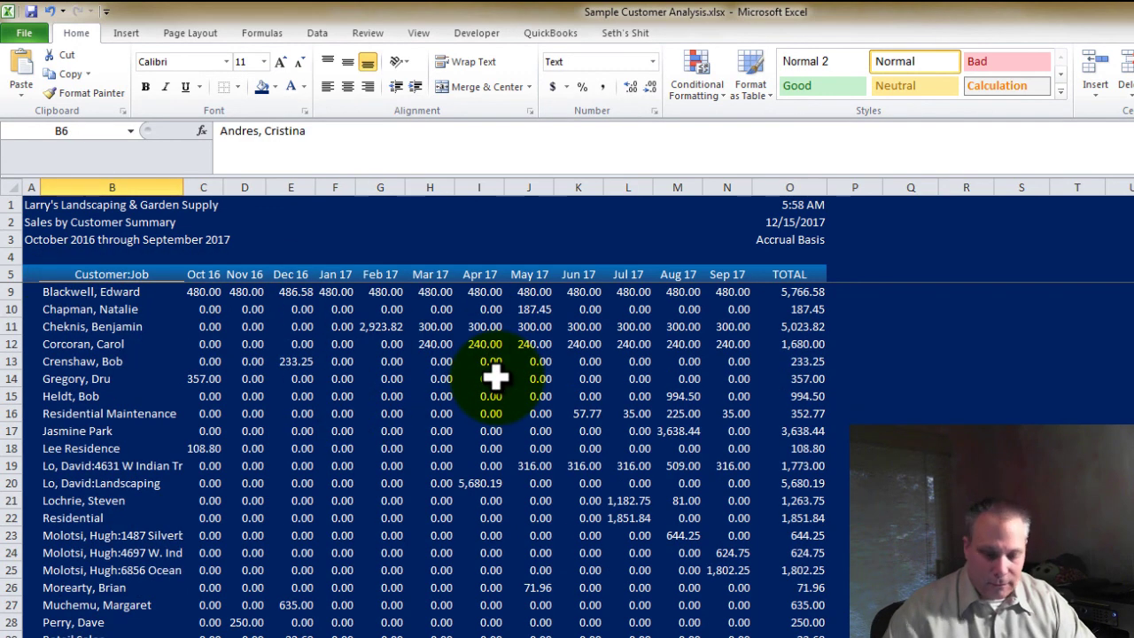
# Set the customer data range to No Fill with dark text through Sep 17
pyautogui.hotkey('ctrl', 'shift', 'Down')
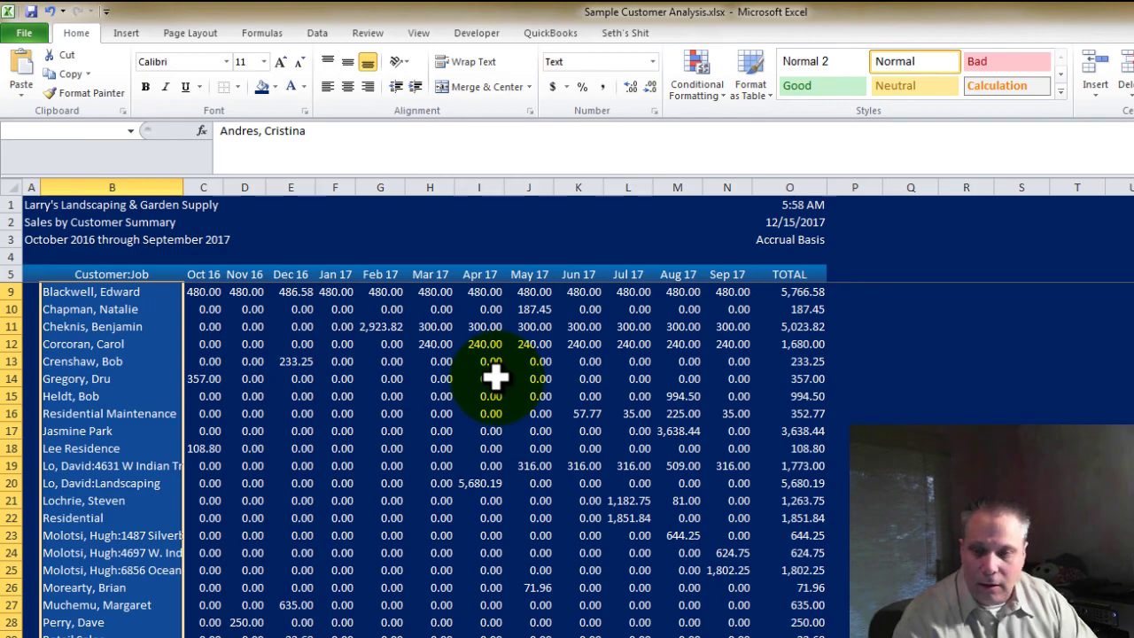
pyautogui.hotkey('shift', 'Right')
pyautogui.hotkey('shift', 'Right')
pyautogui.hotkey('shift', 'Right')
pyautogui.hotkey('shift', 'Right')
pyautogui.hotkey('shift', 'Right')
pyautogui.hotkey('shift', 'Right')
pyautogui.hotkey('shift', 'Right')
pyautogui.hotkey('shift', 'Right')
pyautogui.hotkey('shift', 'Right')
pyautogui.hotkey('shift', 'Right')
pyautogui.hotkey('shift', 'Right')
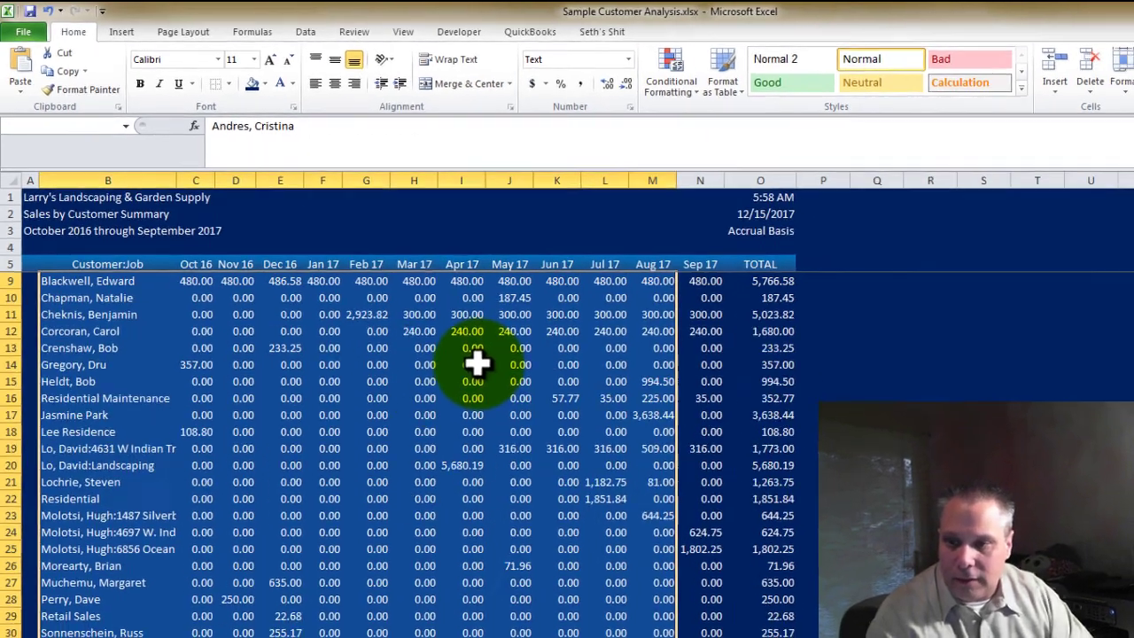
pyautogui.hotkey('shift', 'Right')
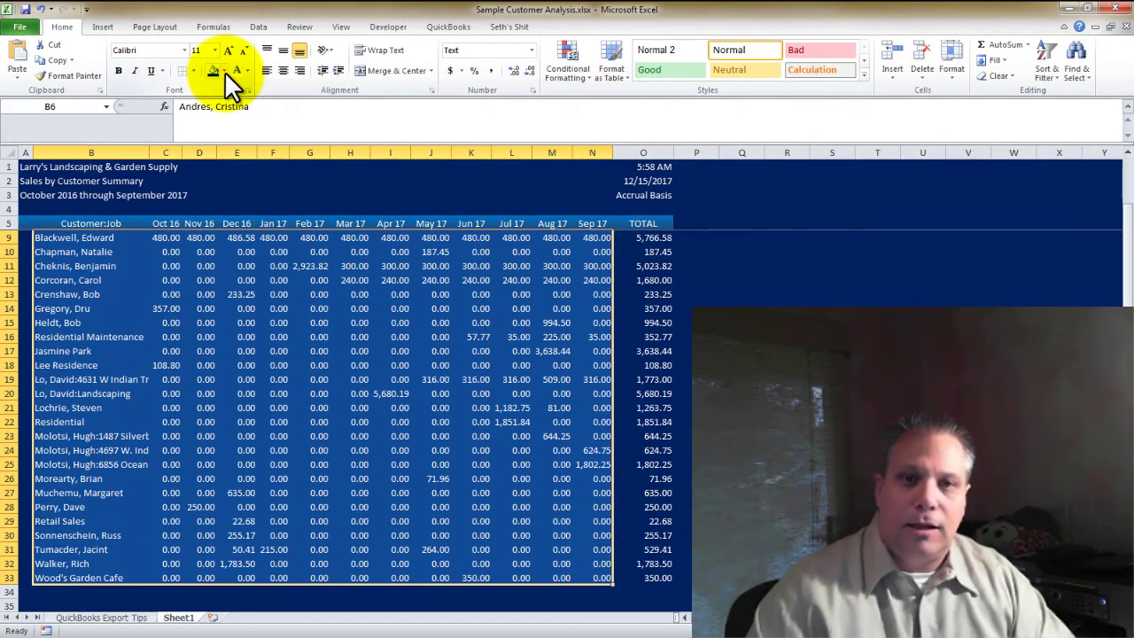
pyautogui.click(224, 71)
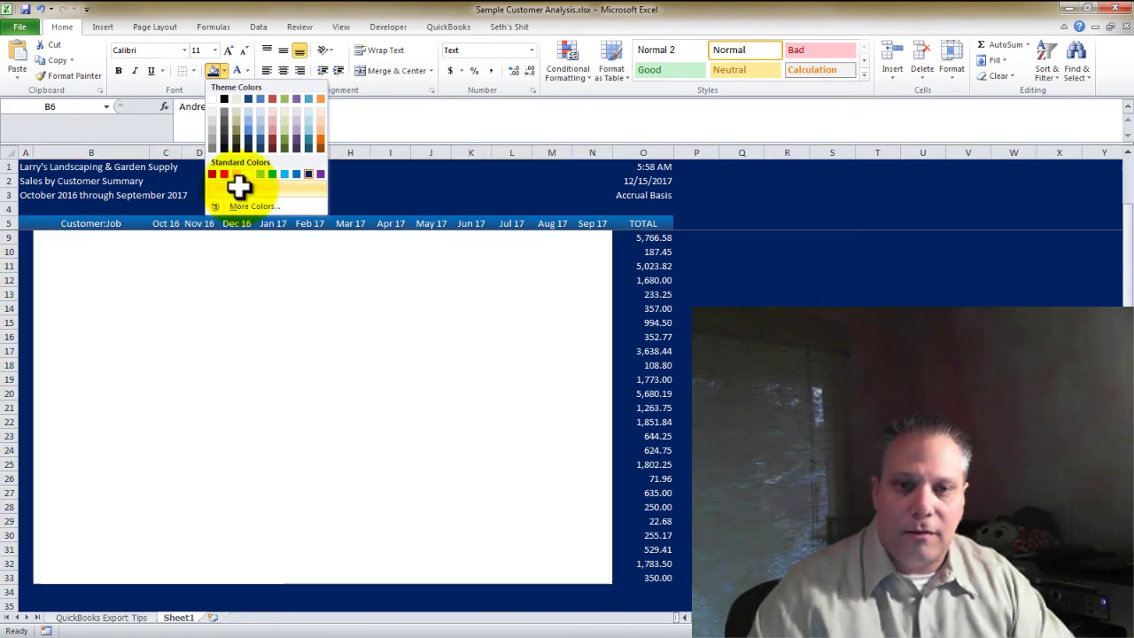
pyautogui.click(239, 185)
pyautogui.click(247, 71)
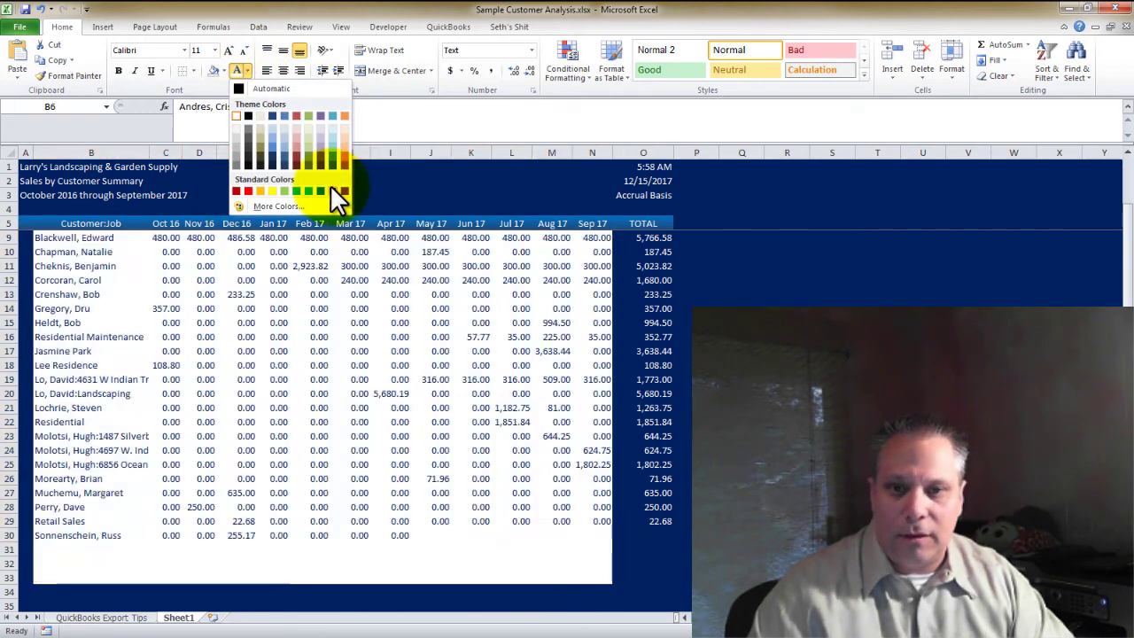
pyautogui.click(331, 188)
pyautogui.click(276, 308)
pyautogui.scroll(1, 266, 310)
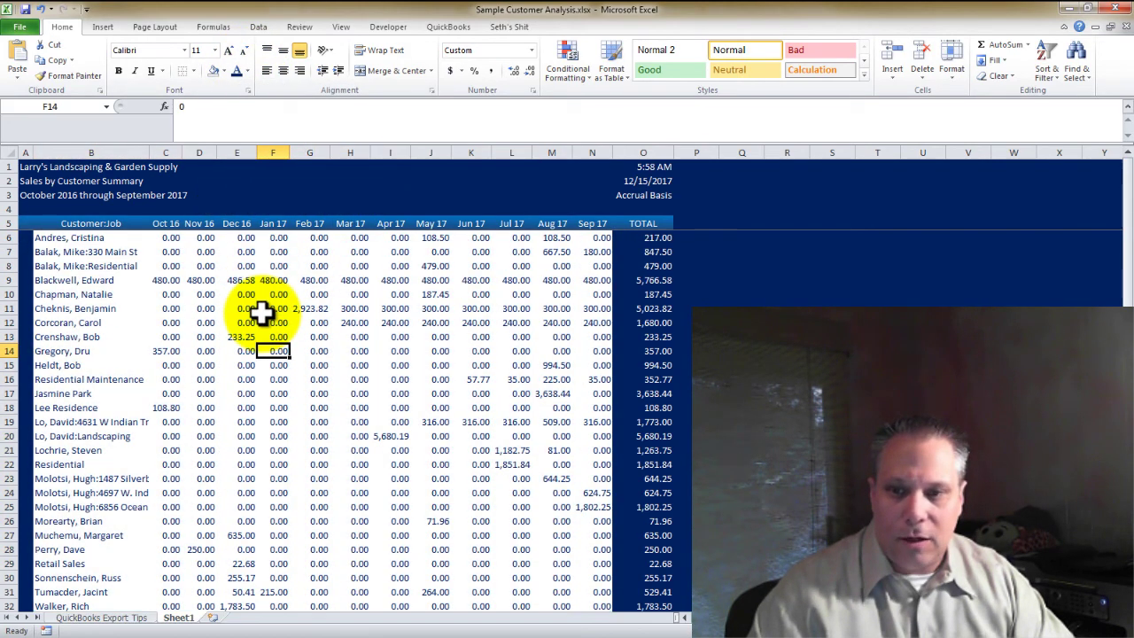
# Turn on sheet gridlines from the View options
pyautogui.click(88, 238)
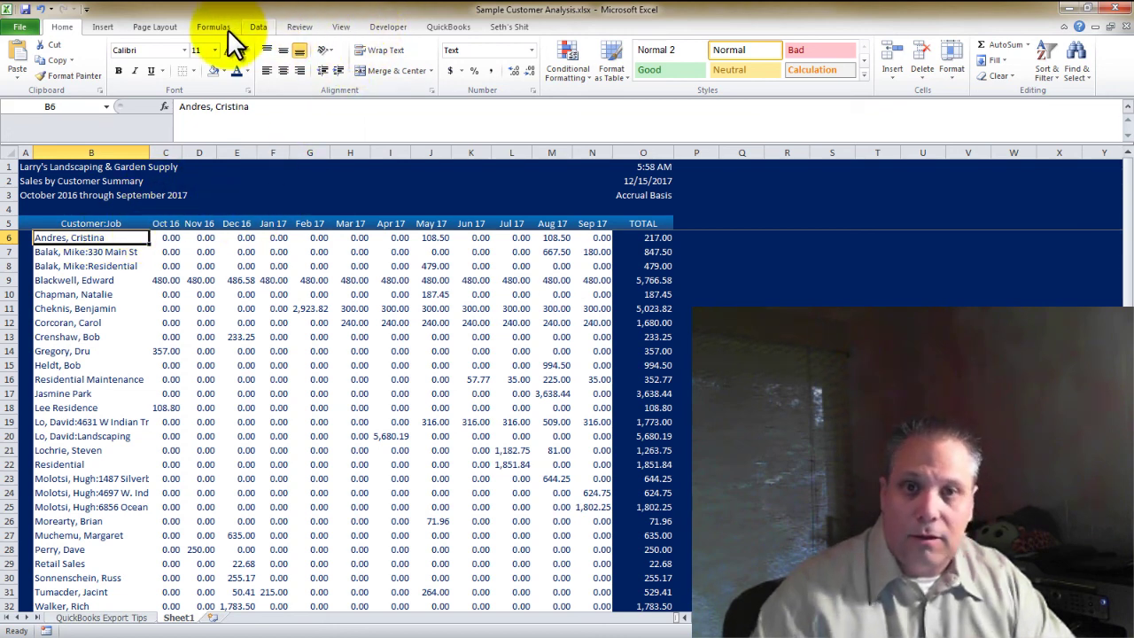
pyautogui.click(342, 28)
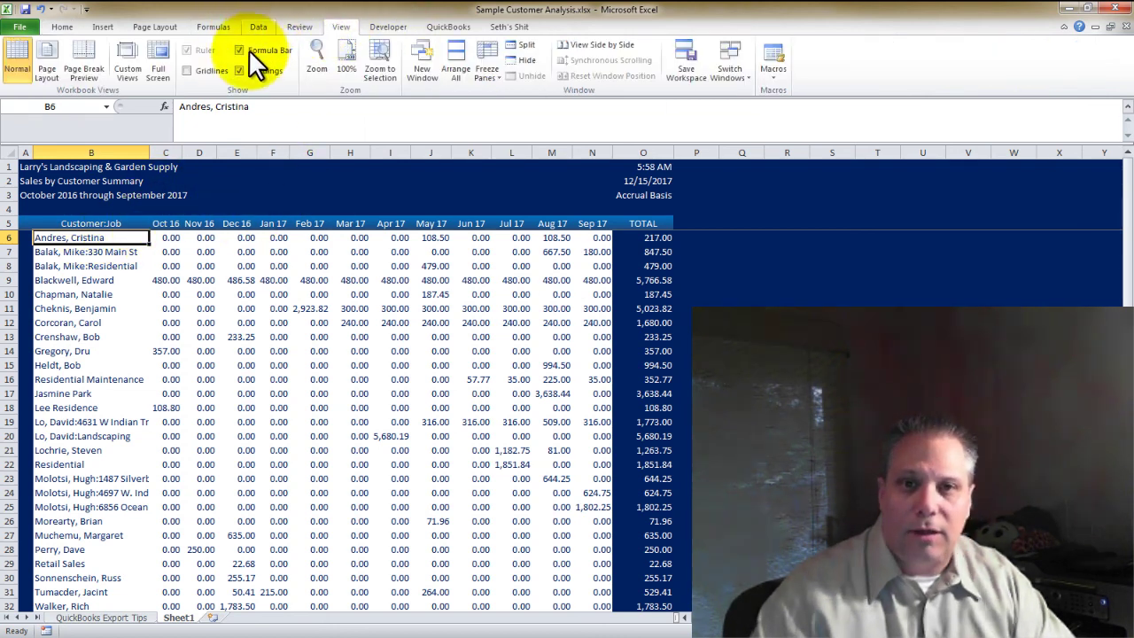
pyautogui.click(187, 70)
pyautogui.click(389, 294)
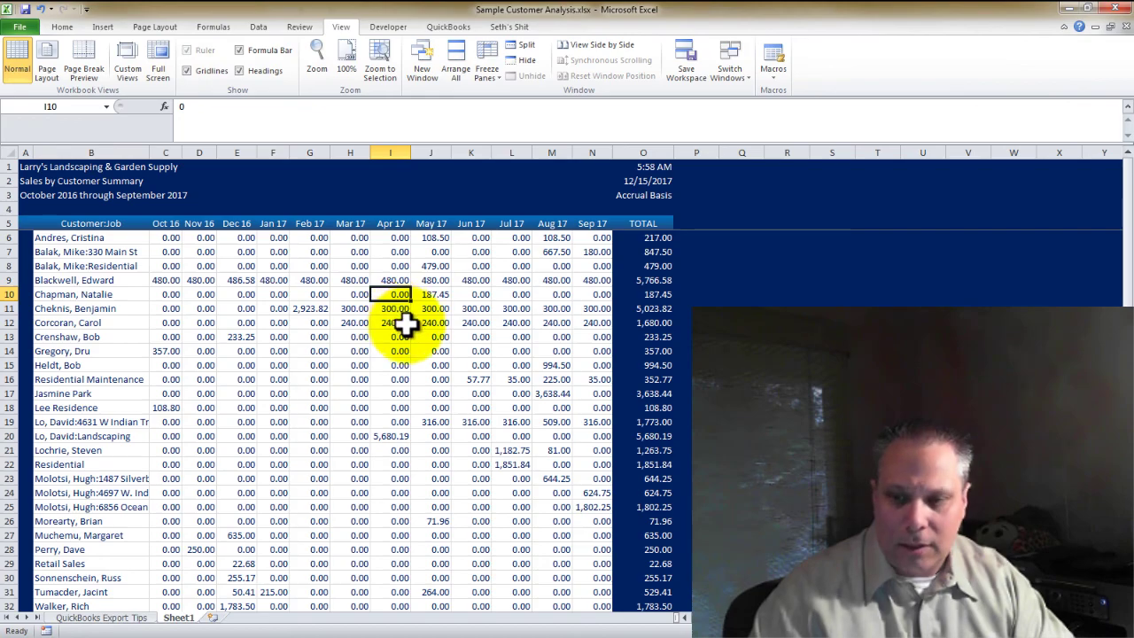
pyautogui.scroll(-2, 407, 328)
pyautogui.scroll(1, 410, 332)
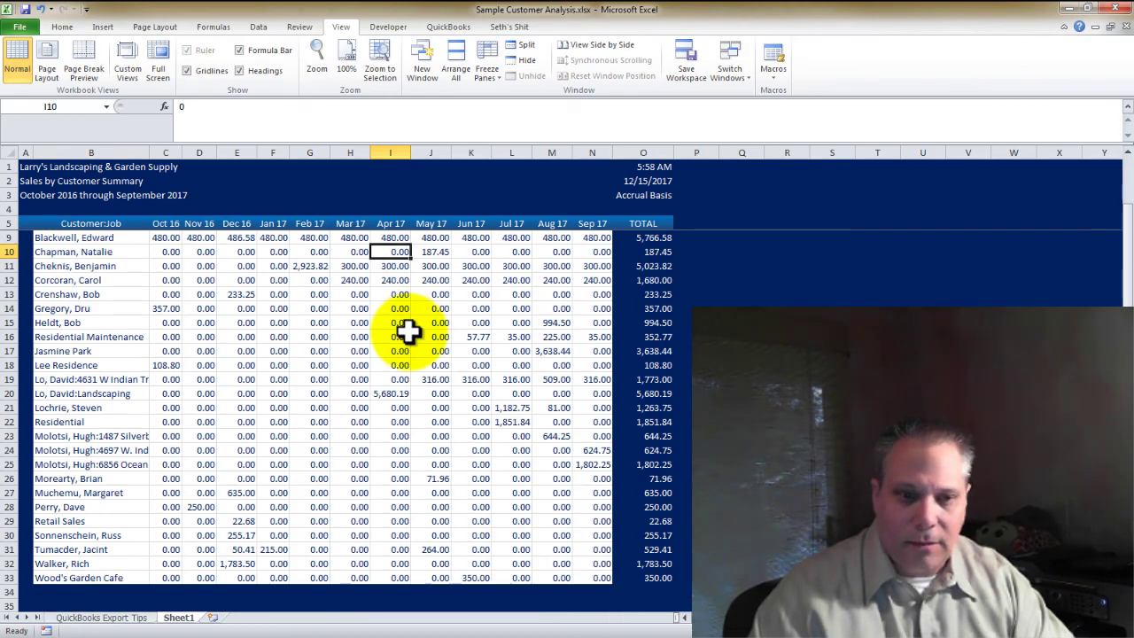
# Auto-fit column B to the width of the customer names
pyautogui.doubleClick(149, 155)
pyautogui.click(119, 364)
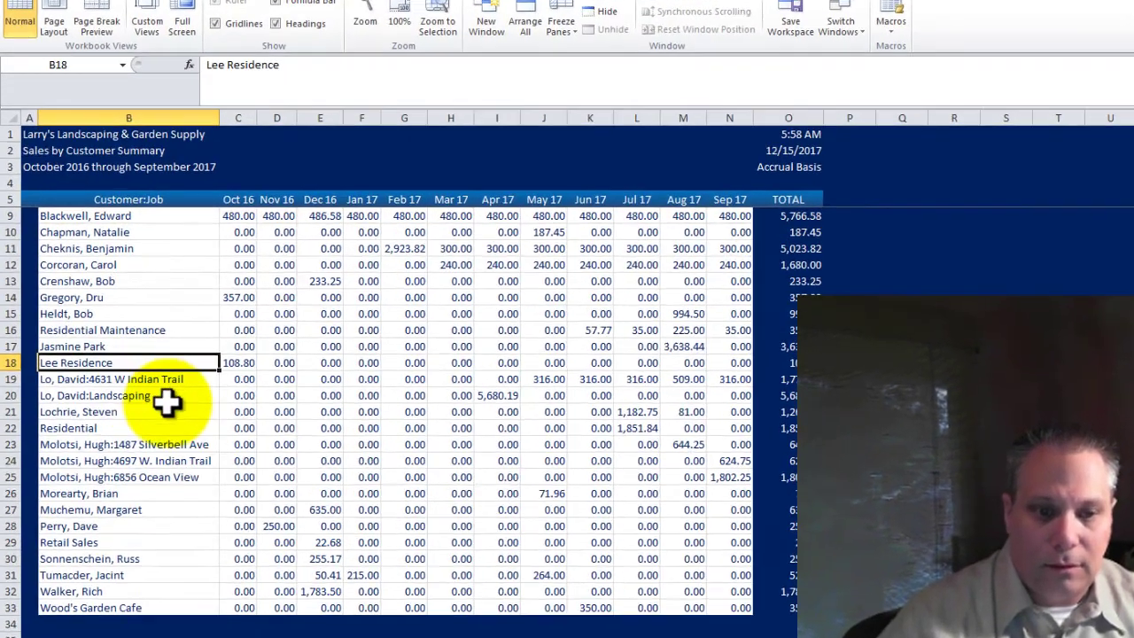
pyautogui.scroll(-2, 239, 416)
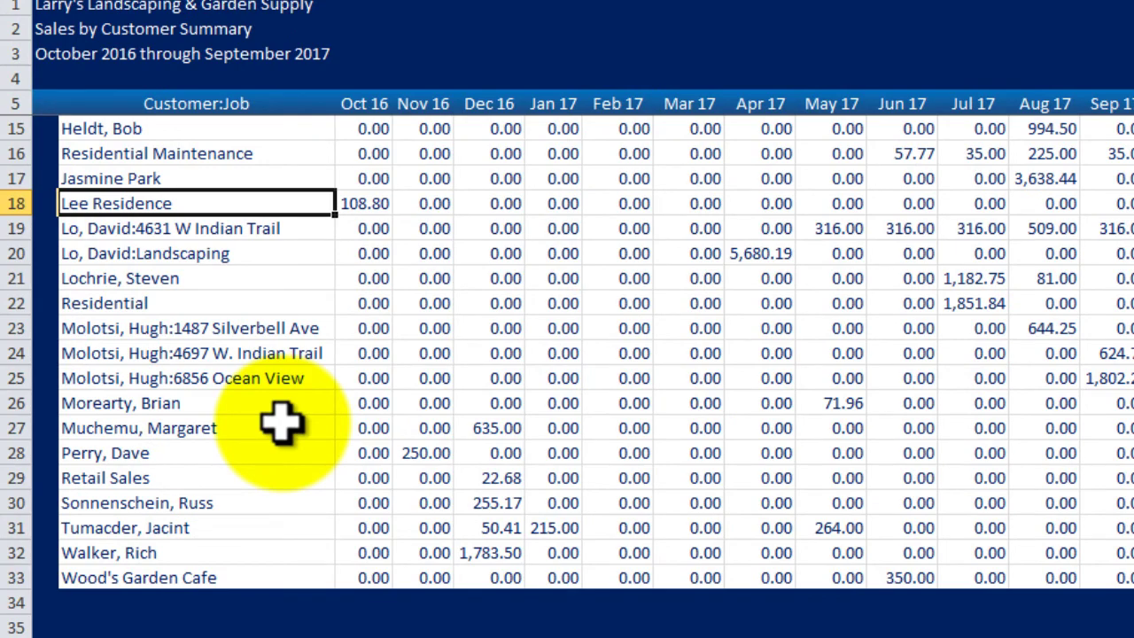
# Enter the '# of Customers' label in B35 beneath the last customer
pyautogui.click(88, 627)
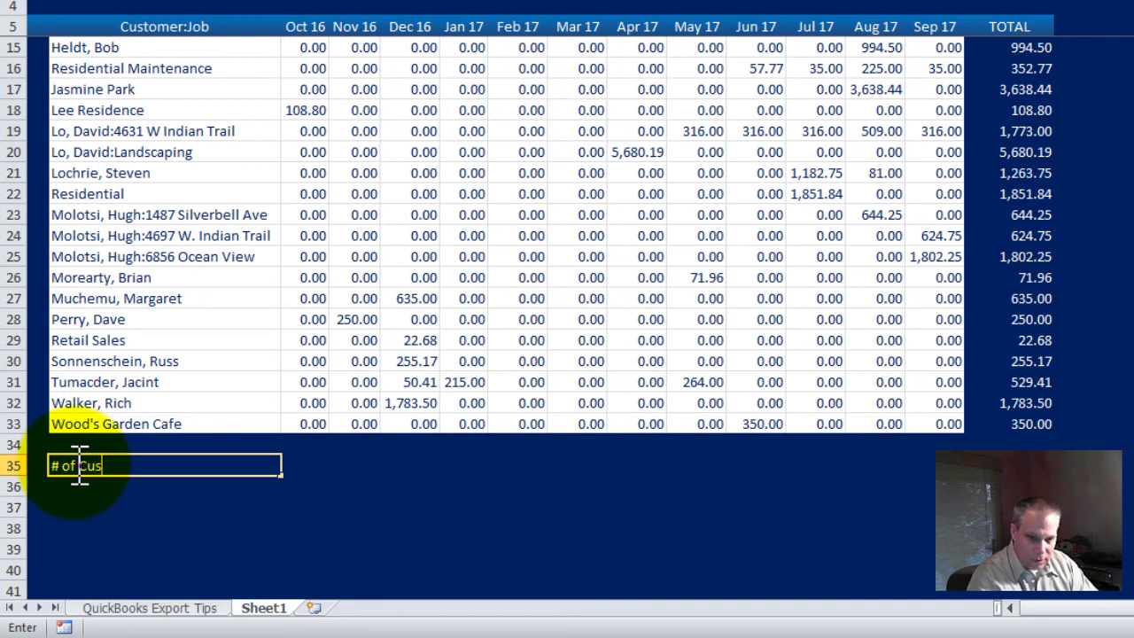
pyautogui.press('Return')
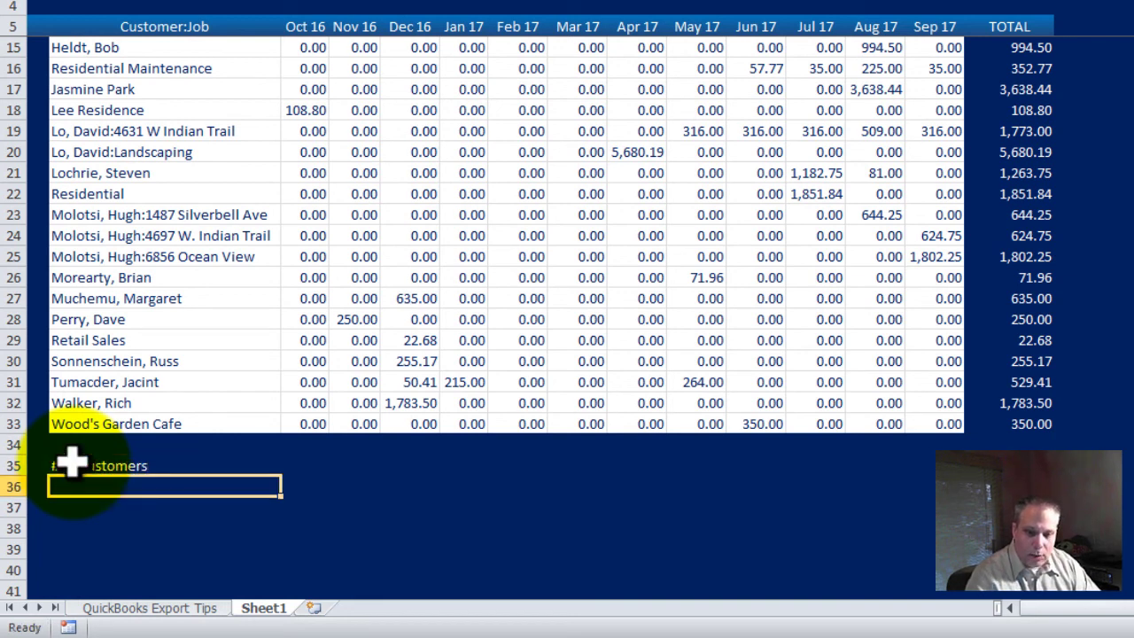
pyautogui.press('Up')
pyautogui.press('Right')
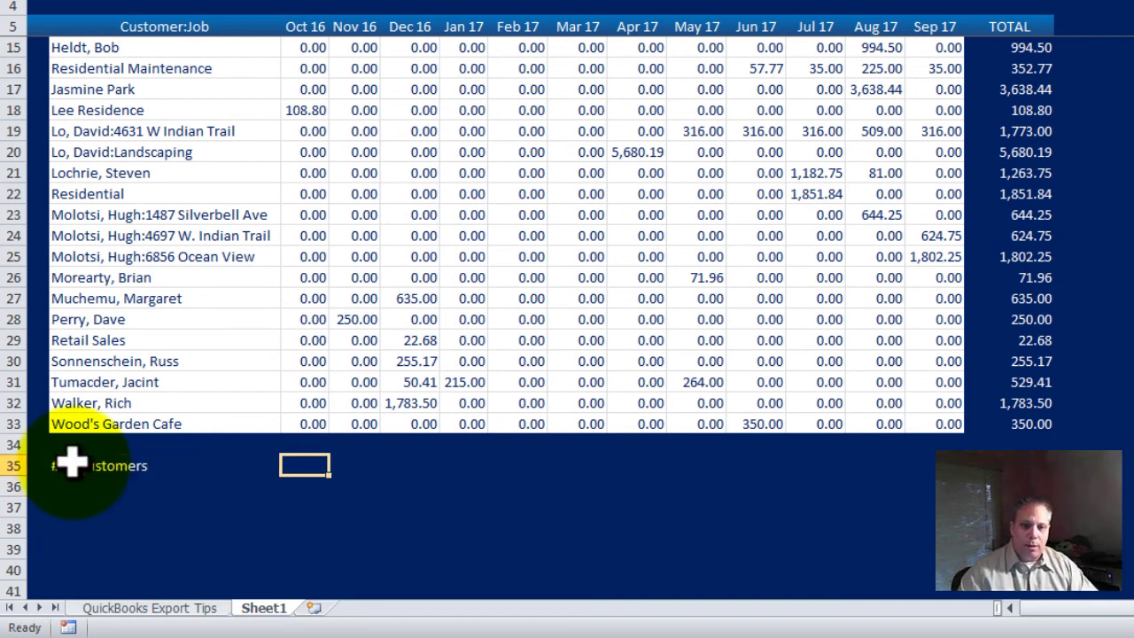
# Select the Oct 16 column, starting from its 108.80 value
pyautogui.click(299, 108)
pyautogui.scroll(3, 304, 142)
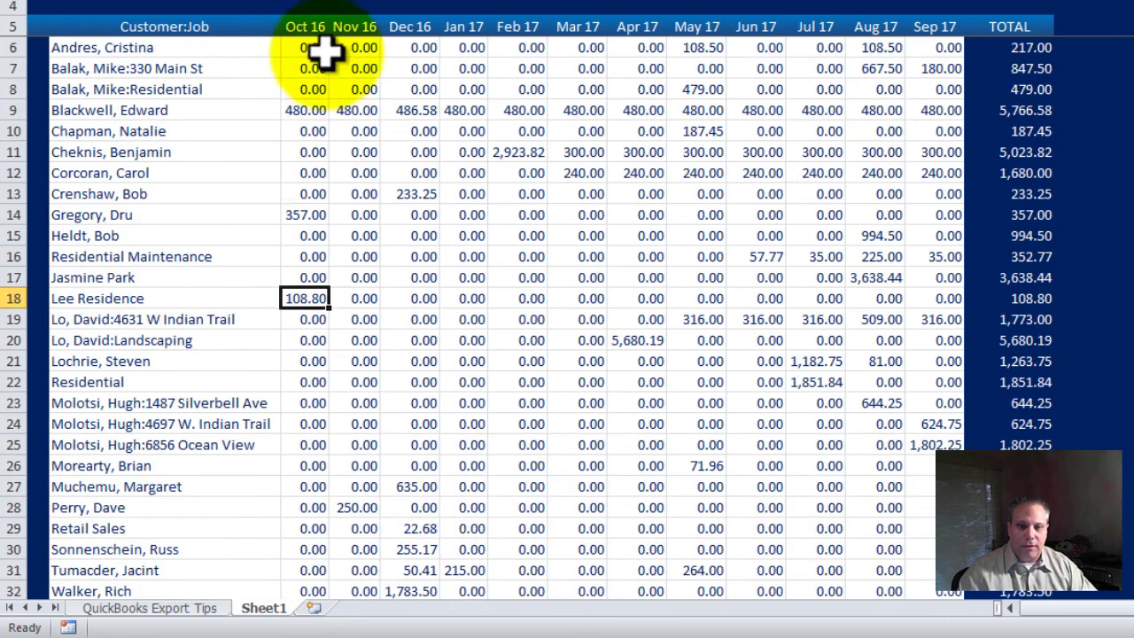
pyautogui.click(303, 28)
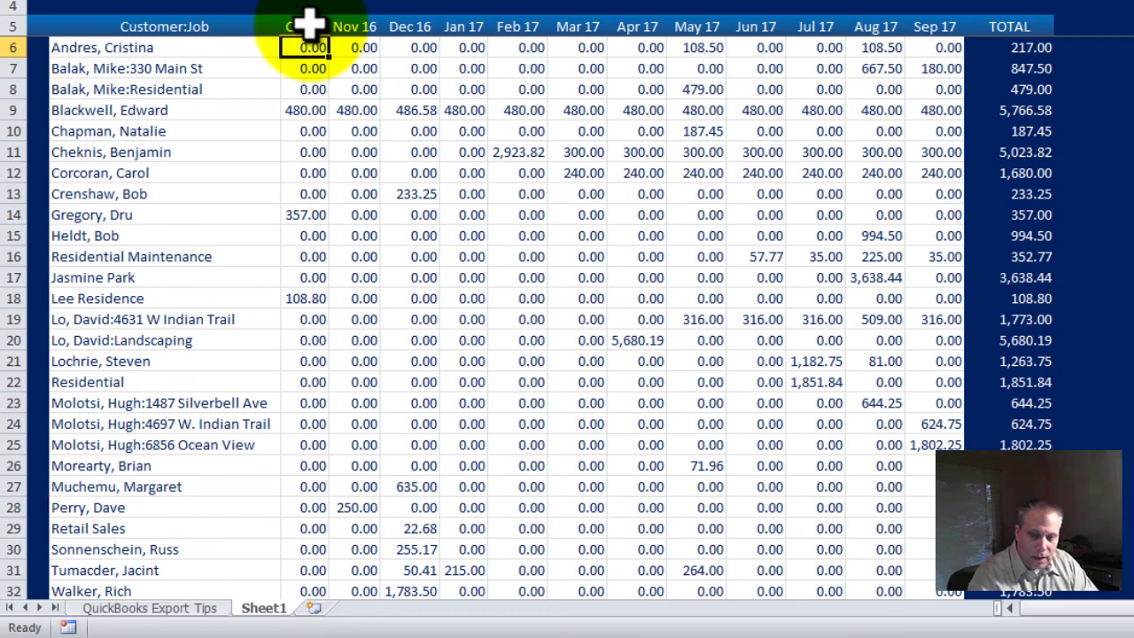
# Enter =COUNTIF(C6:C34,"<>0") in C35 beside # of Customers, counting 4 Oct 16 customers
pyautogui.hotkey('ctrl', 'Down')
pyautogui.press('Down')
pyautogui.press('Down')
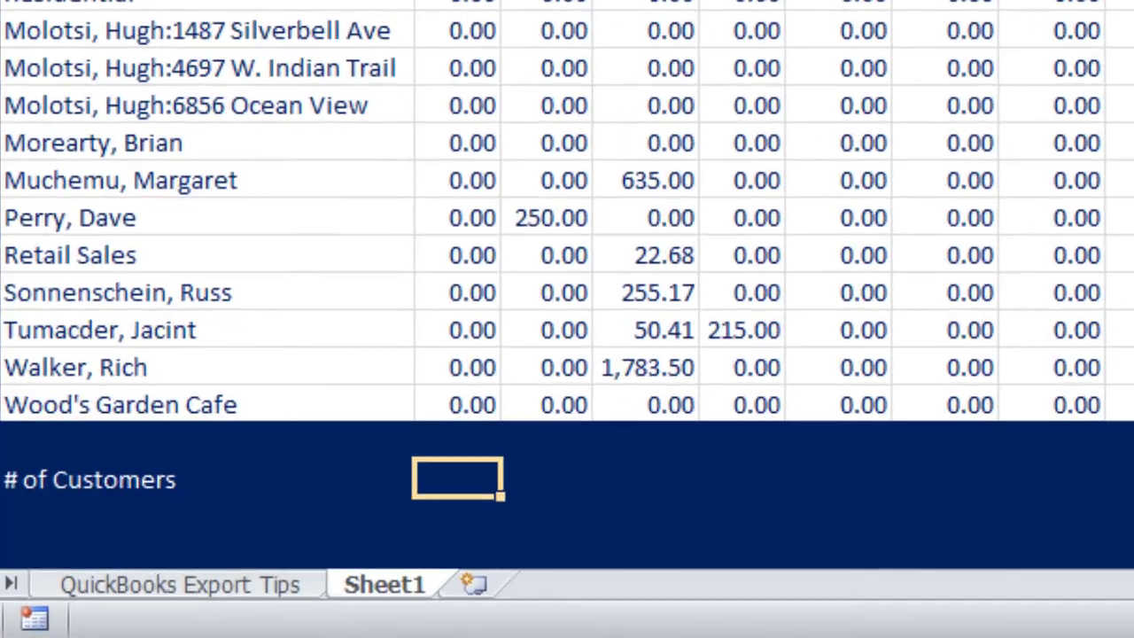
pyautogui.write('=count')
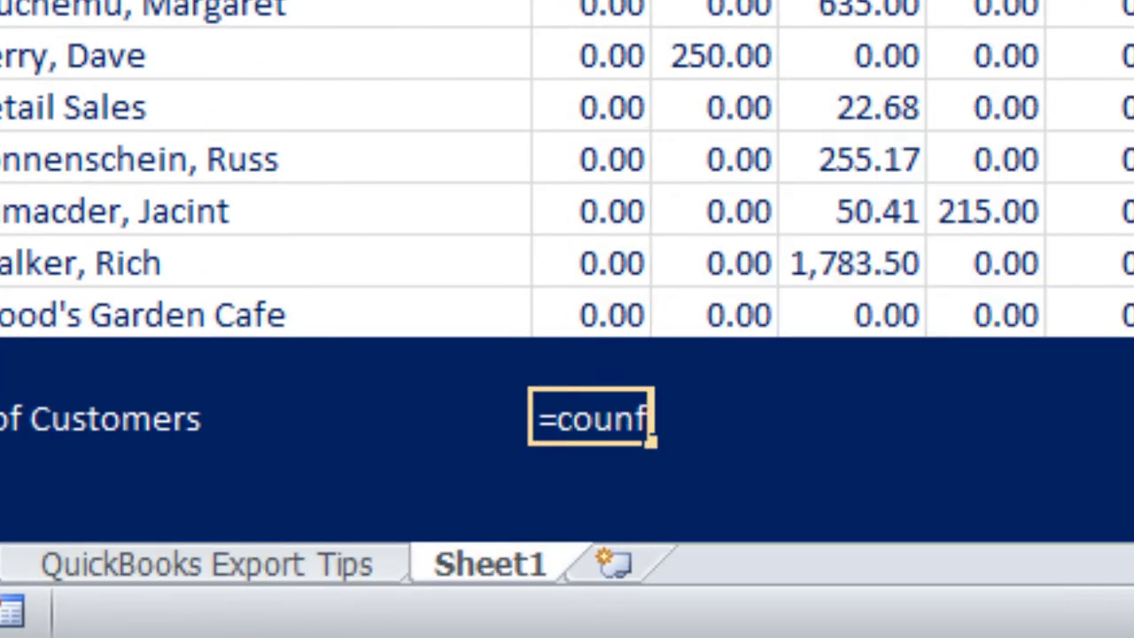
pyautogui.press('BackSpace')
pyautogui.write('tif')
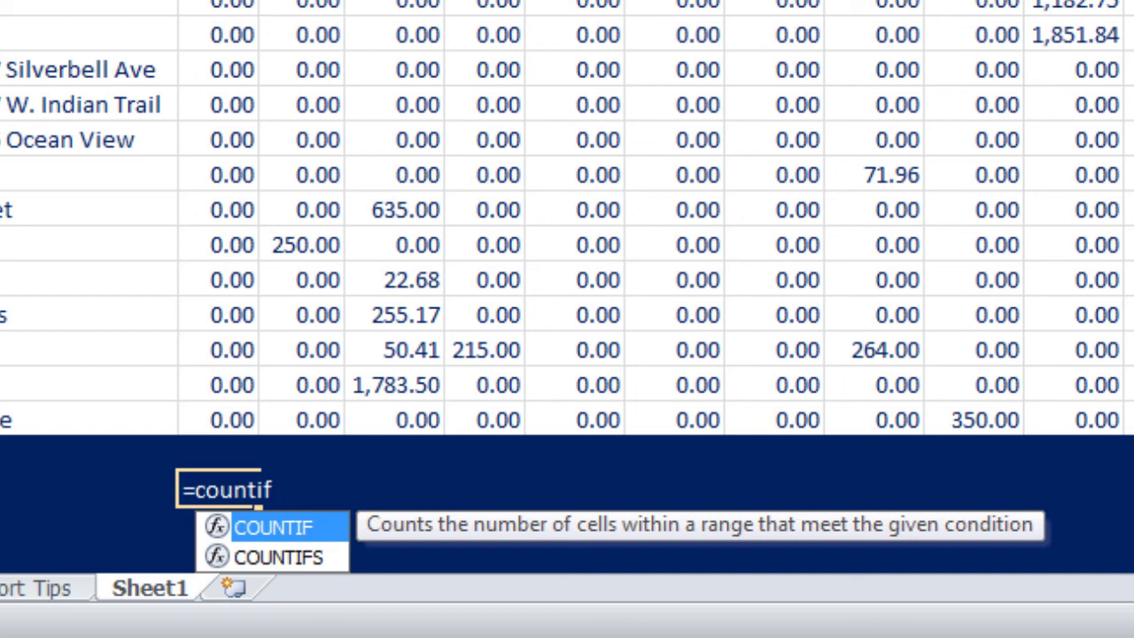
pyautogui.press('Tab')
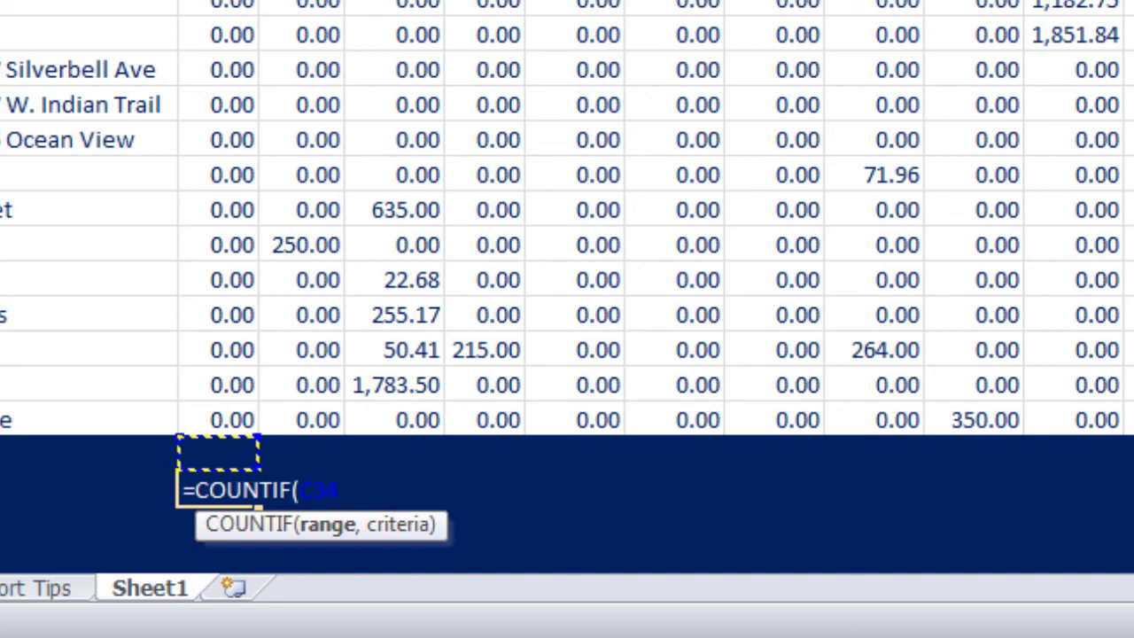
pyautogui.hotkey('shift', 'Up')
pyautogui.hotkey('shift', 'Up')
pyautogui.hotkey('shift', 'Up')
pyautogui.hotkey('shift', 'Up')
pyautogui.hotkey('shift', 'Up')
pyautogui.hotkey('shift', 'Up')
pyautogui.hotkey('shift', 'Up')
pyautogui.hotkey('shift', 'Up')
pyautogui.hotkey('shift', 'Up')
pyautogui.hotkey('shift', 'Up')
pyautogui.hotkey('shift', 'Up')
pyautogui.hotkey('shift', 'Up')
pyautogui.hotkey('shift', 'Up')
pyautogui.hotkey('shift', 'Up')
pyautogui.hotkey('shift', 'Up')
pyautogui.hotkey('shift', 'Up')
pyautogui.hotkey('shift', 'Up')
pyautogui.hotkey('shift', 'Up')
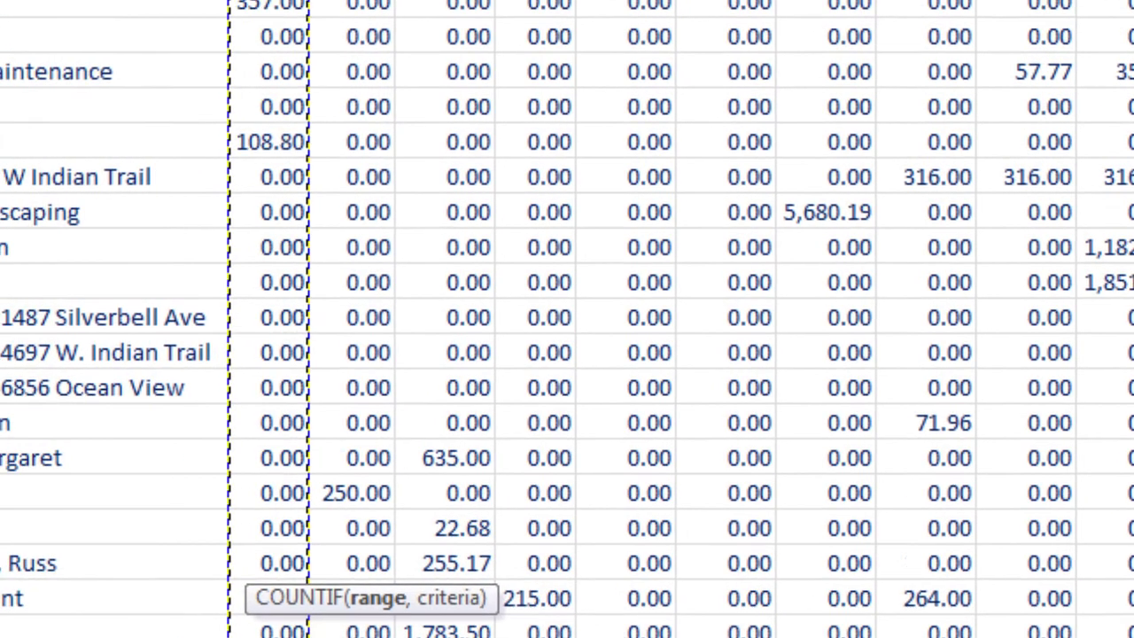
pyautogui.hotkey('shift', 'Up')
pyautogui.hotkey('shift', 'Up')
pyautogui.hotkey('shift', 'Up')
pyautogui.hotkey('shift', 'Up')
pyautogui.hotkey('shift', 'Up')
pyautogui.hotkey('shift', 'Up')
pyautogui.hotkey('shift', 'Up')
pyautogui.hotkey('shift', 'Up')
pyautogui.hotkey('shift', 'Up')
pyautogui.hotkey('shift', 'Up')
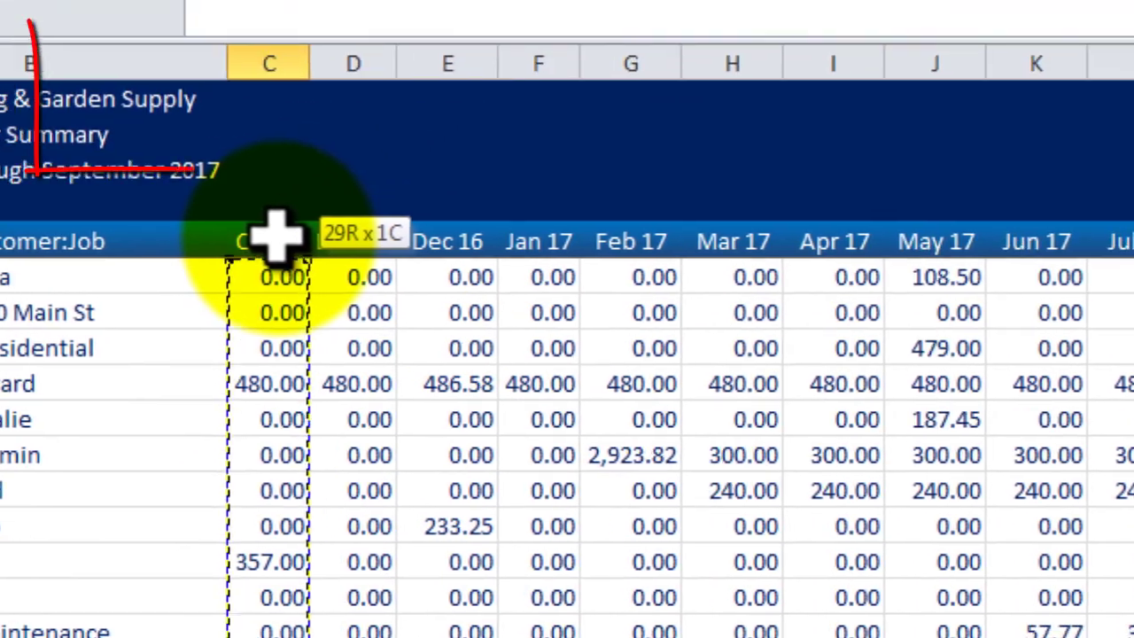
pyautogui.press(',')
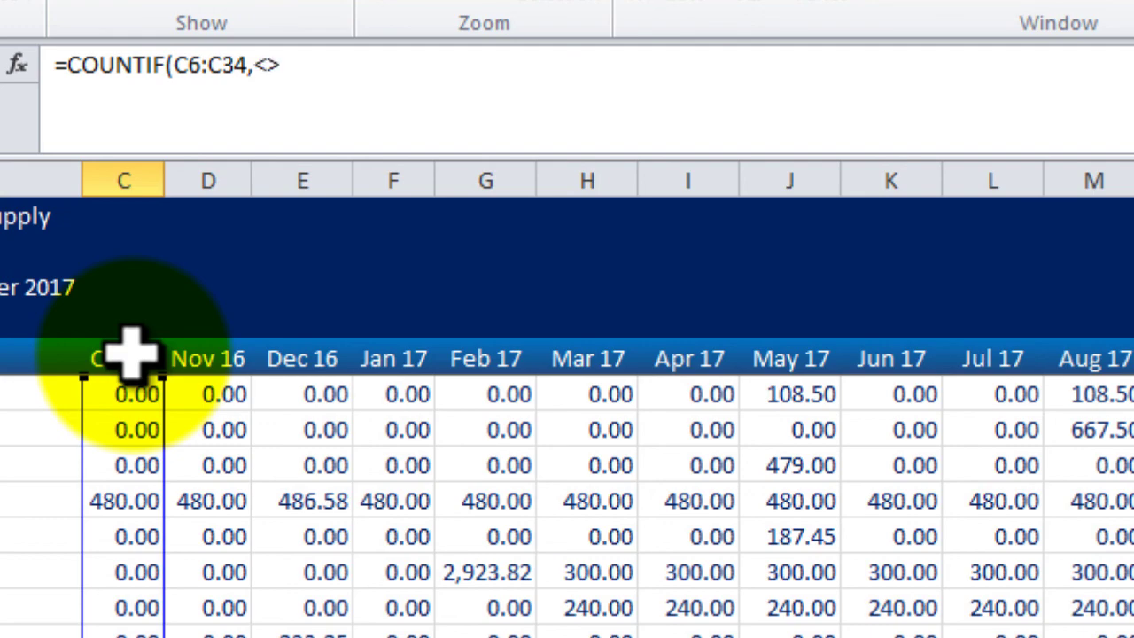
pyautogui.click(131, 355)
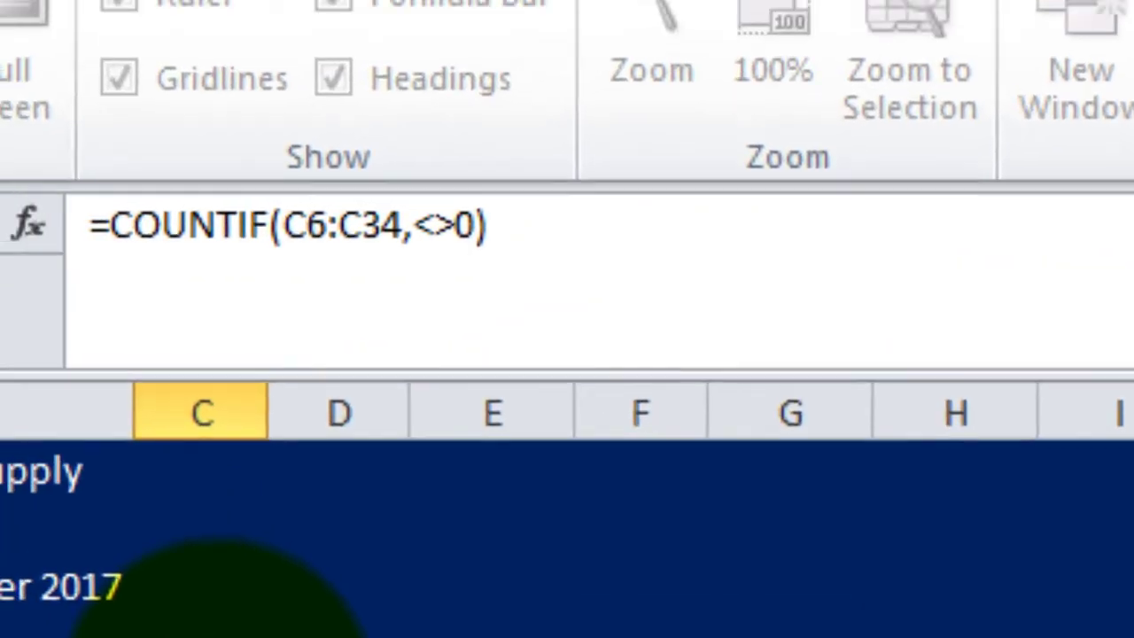
pyautogui.write('"')
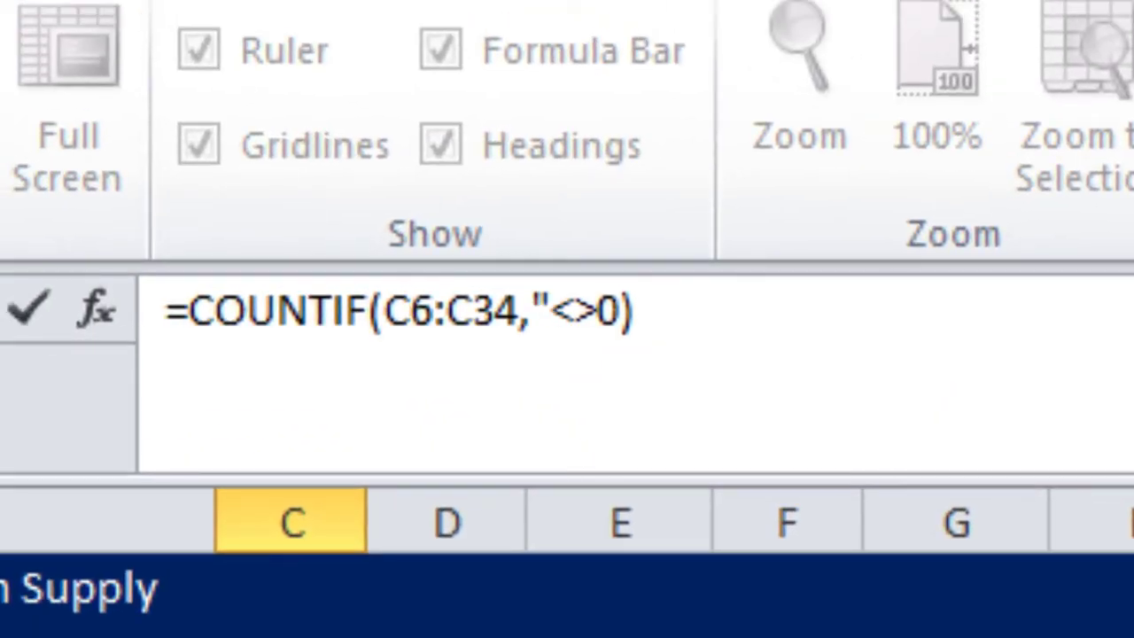
pyautogui.press('Return')
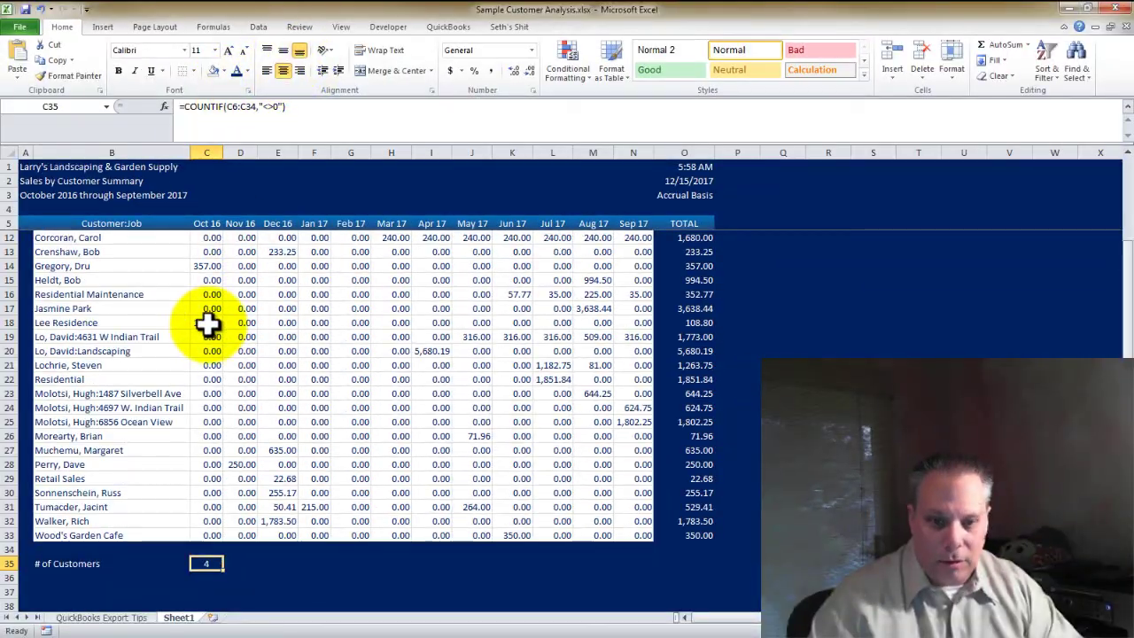
# Check the Oct 16 values and test the count with a temporary 0 in row 34, then clear it
pyautogui.click(210, 323)
pyautogui.press('Up')
pyautogui.press('Up')
pyautogui.press('Up')
pyautogui.press('Up')
pyautogui.press('Up')
pyautogui.press('Up')
pyautogui.press('Up')
pyautogui.press('Up')
pyautogui.press('Up')
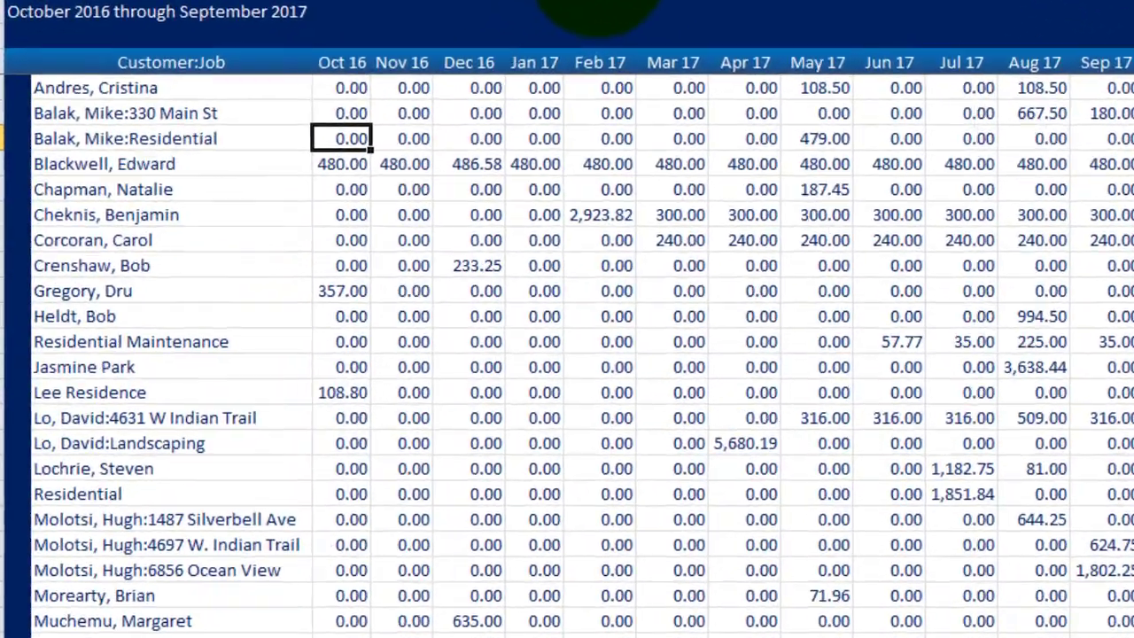
pyautogui.press('Down')
pyautogui.press('Down')
pyautogui.press('Down')
pyautogui.press('Down')
pyautogui.press('Down')
pyautogui.press('Down')
pyautogui.press('Down')
pyautogui.press('Down')
pyautogui.press('Down')
pyautogui.press('Down')
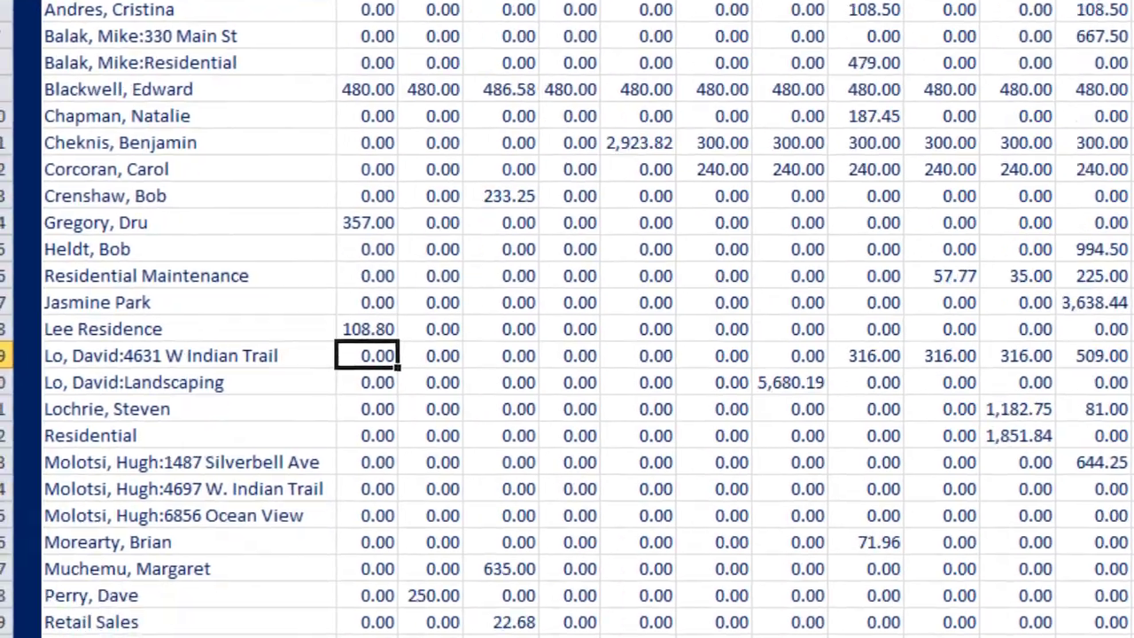
pyautogui.press('Down')
pyautogui.press('Down')
pyautogui.press('Down')
pyautogui.press('Down')
pyautogui.press('Down')
pyautogui.press('Down')
pyautogui.press('Down')
pyautogui.press('Down')
pyautogui.press('Down')
pyautogui.press('Down')
pyautogui.press('Down')
pyautogui.press('Down')
pyautogui.press('Down')
pyautogui.press('Down')
pyautogui.press('Down')
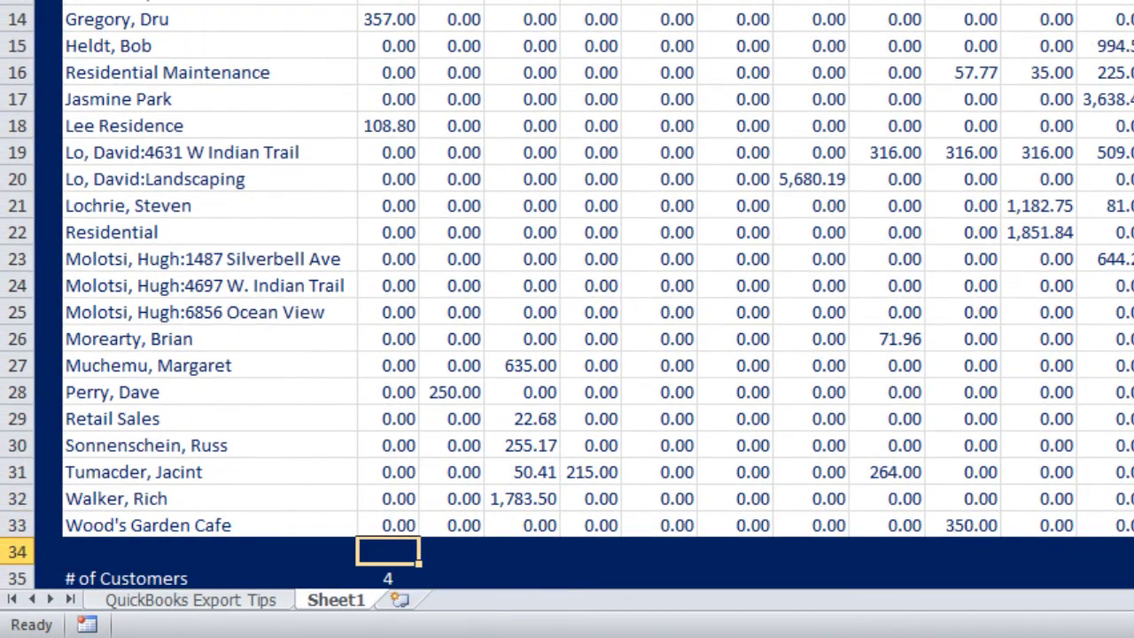
pyautogui.press('Up')
pyautogui.press('Up')
pyautogui.press('Up')
pyautogui.press('Up')
pyautogui.press('Up')
pyautogui.press('Up')
pyautogui.press('Up')
pyautogui.press('Up')
pyautogui.press('Up')
pyautogui.press('Up')
pyautogui.press('Up')
pyautogui.press('Up')
pyautogui.press('Up')
pyautogui.press('Up')
pyautogui.press('Up')
pyautogui.press('Up')
pyautogui.press('Up')
pyautogui.press('Up')
pyautogui.press('Up')
pyautogui.press('Up')
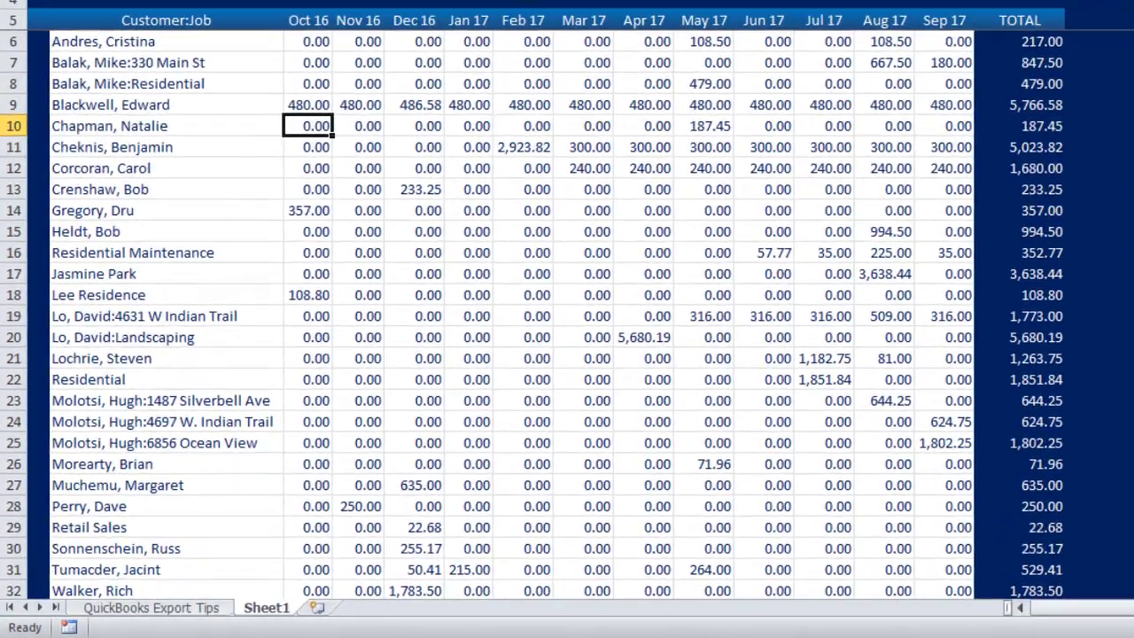
pyautogui.press('Down')
pyautogui.press('Down')
pyautogui.press('Down')
pyautogui.press('Down')
pyautogui.press('Down')
pyautogui.press('Down')
pyautogui.press('Down')
pyautogui.press('Down')
pyautogui.press('Down')
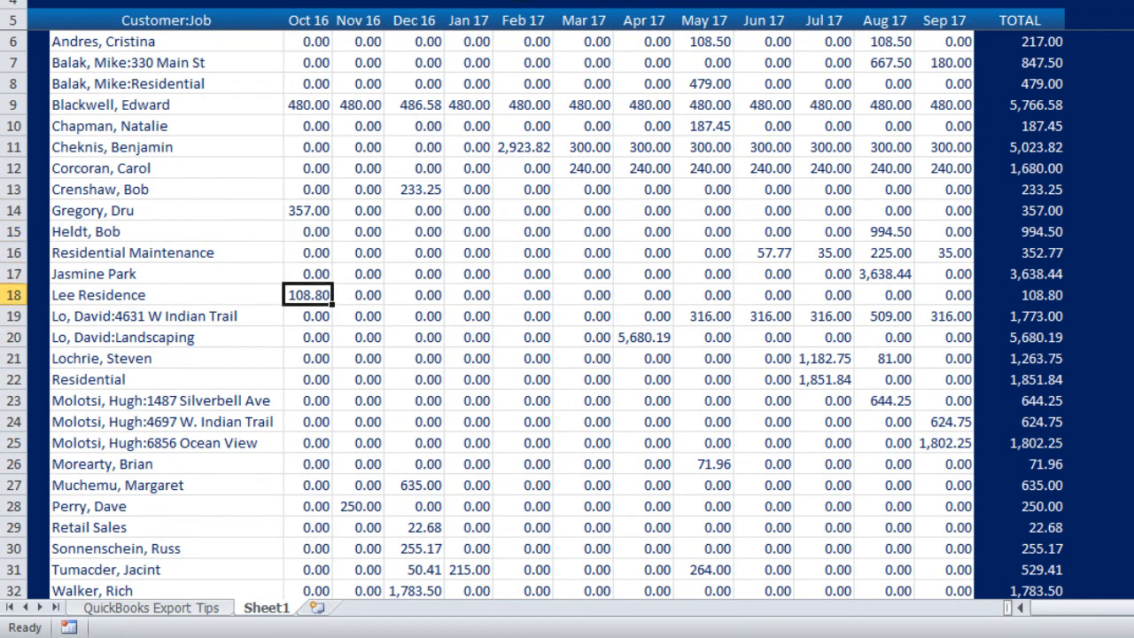
pyautogui.press('Up')
pyautogui.hotkey('ctrl', 'Down')
pyautogui.press('Down')
pyautogui.press('Down')
pyautogui.press('Down')
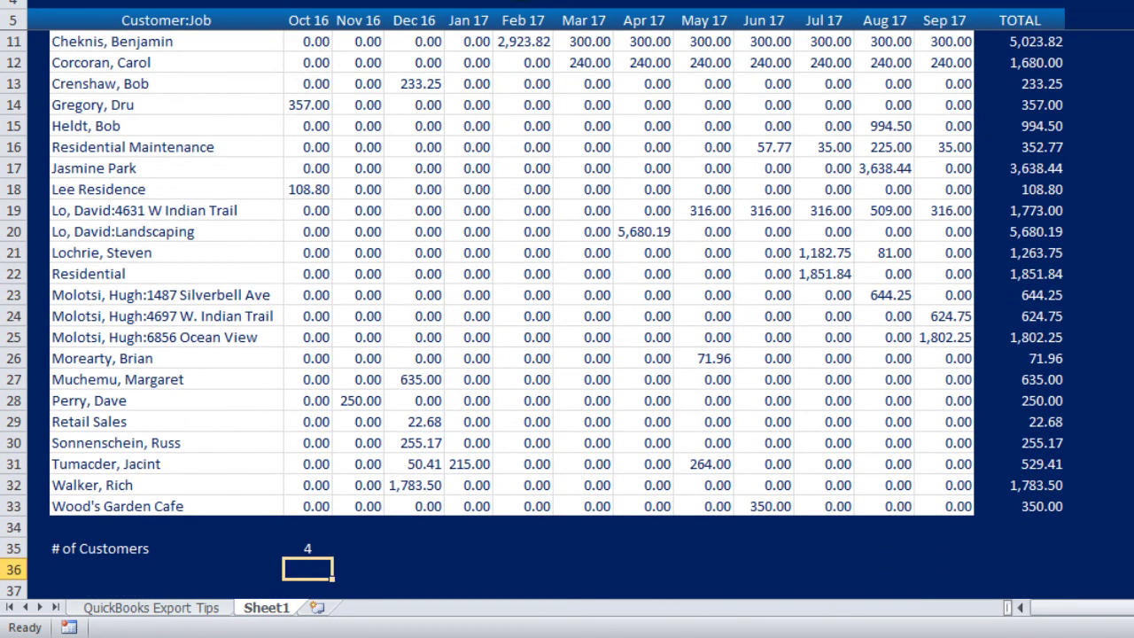
pyautogui.press('Up')
pyautogui.press('Up')
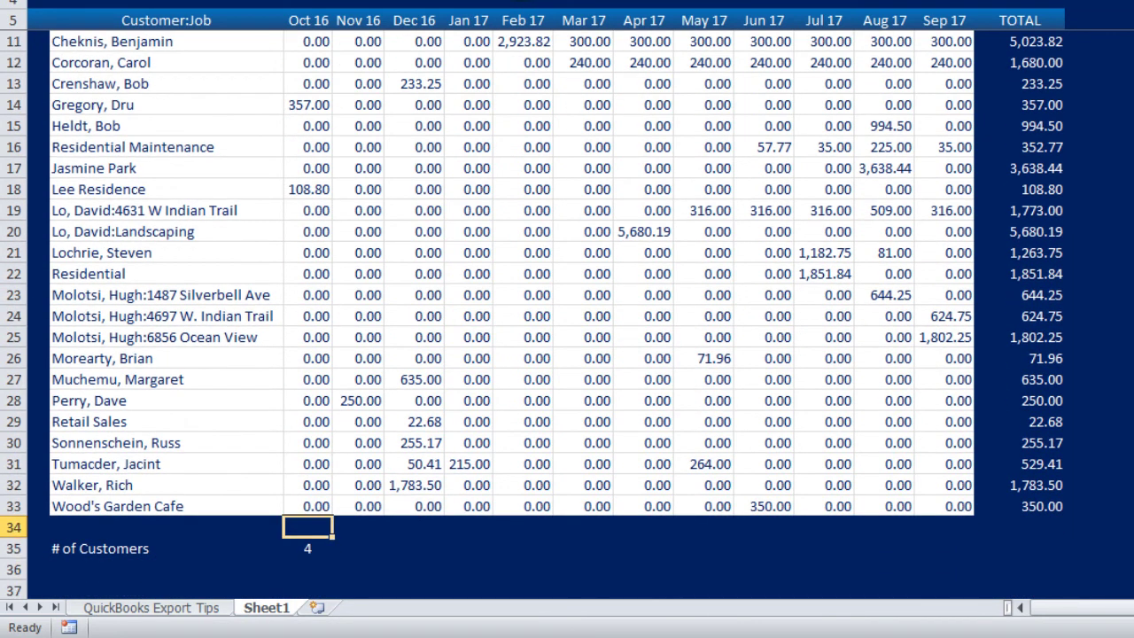
pyautogui.press('Down')
pyautogui.press('Up')
pyautogui.write('0')
pyautogui.press('Return')
pyautogui.press('Up')
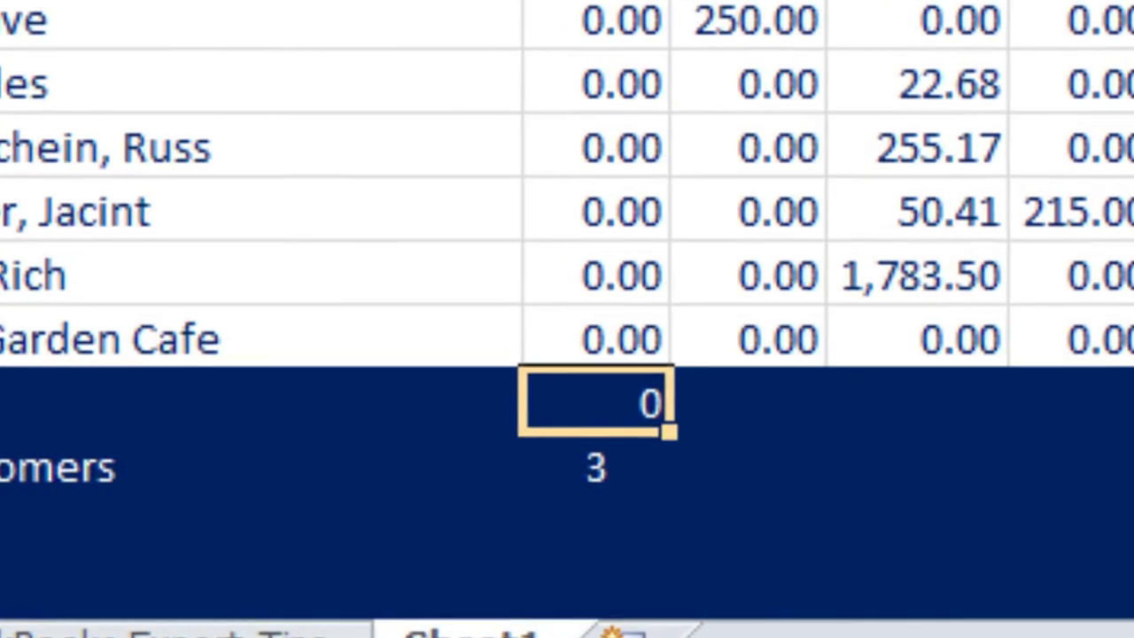
pyautogui.press('Delete')
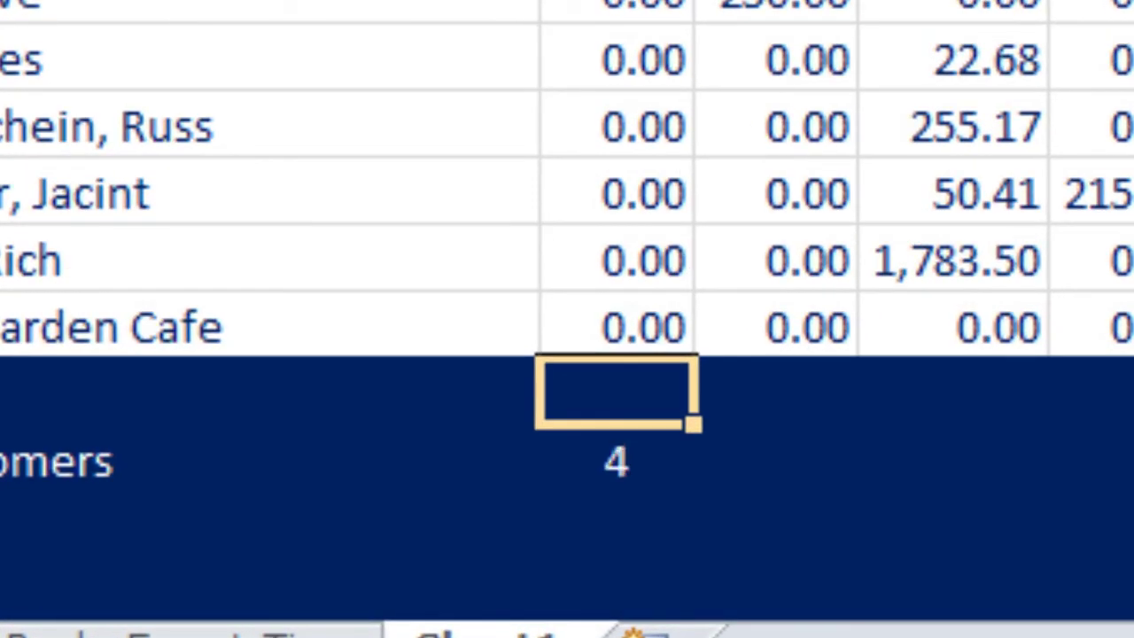
# Change the C35 COUNTIF range to C6:C33 so it counts 3 customers
pyautogui.press('Down')
pyautogui.press('F2')
pyautogui.press('Left')
pyautogui.press('Left')
pyautogui.press('Left')
pyautogui.press('Left')
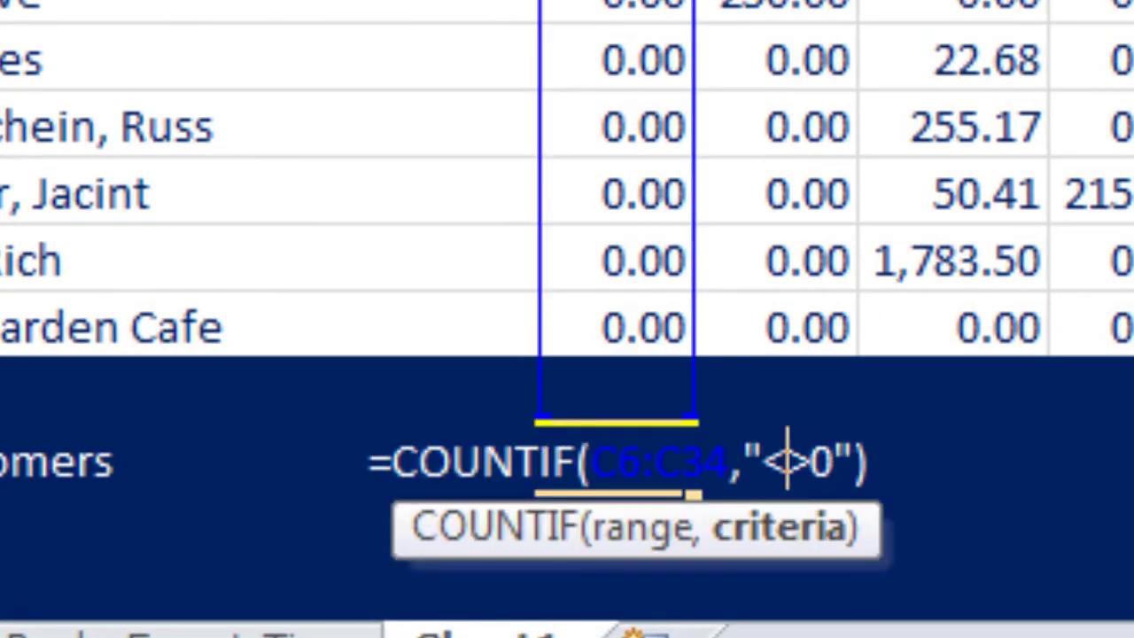
pyautogui.press('Left')
pyautogui.press('Left')
pyautogui.press('Left')
pyautogui.hotkey('shift', 'Left')
pyautogui.write('3')
pyautogui.press('Return')
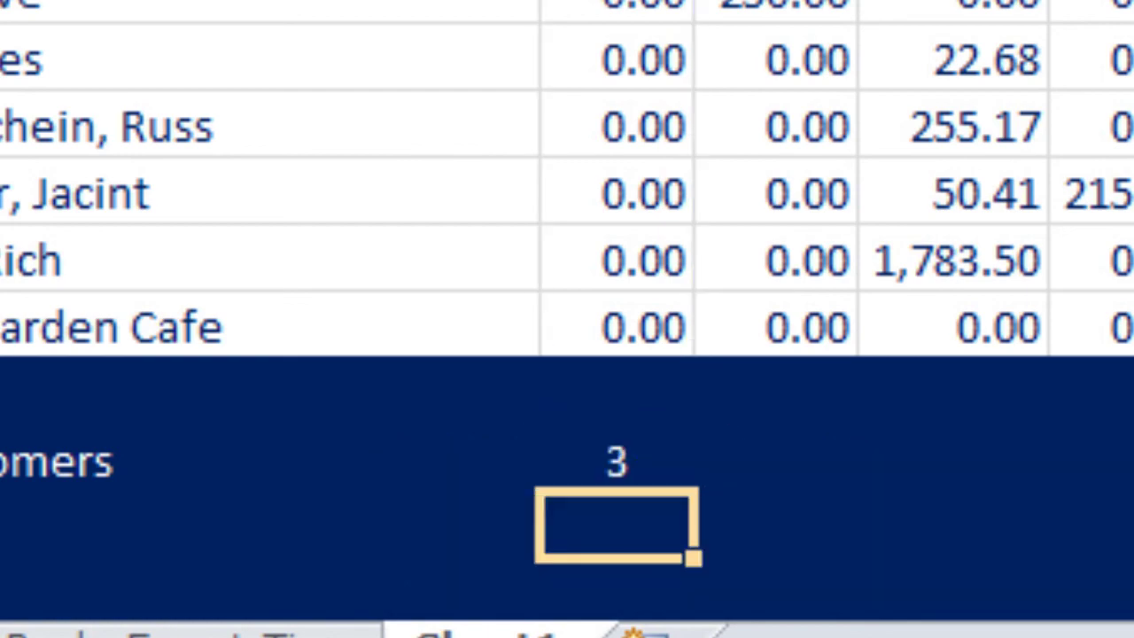
pyautogui.press('Up')
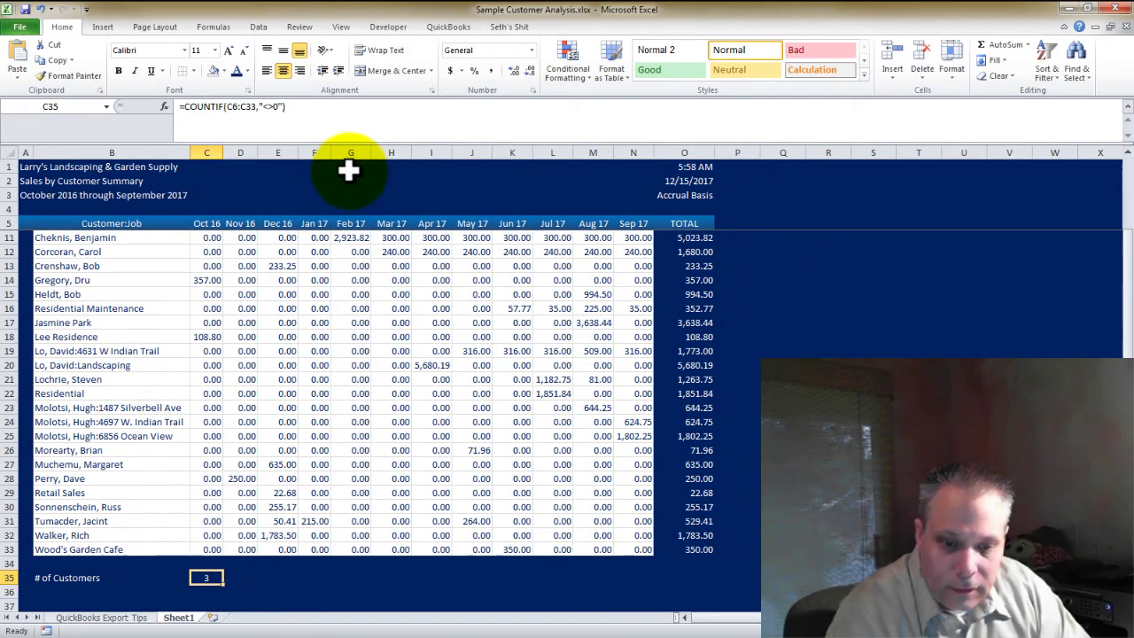
# Copy the Oct 16 customer count formula across all the other months
pyautogui.hotkey('ctrl', 'c')
pyautogui.press('Right')
pyautogui.hotkey('shift', 'Right')
pyautogui.hotkey('shift', 'Right')
pyautogui.hotkey('shift', 'Right')
pyautogui.hotkey('shift', 'Right')
pyautogui.hotkey('shift', 'Right')
pyautogui.hotkey('shift', 'Right')
pyautogui.hotkey('shift', 'Right')
pyautogui.hotkey('shift', 'Right')
pyautogui.hotkey('shift', 'Right')
pyautogui.hotkey('shift', 'Right')
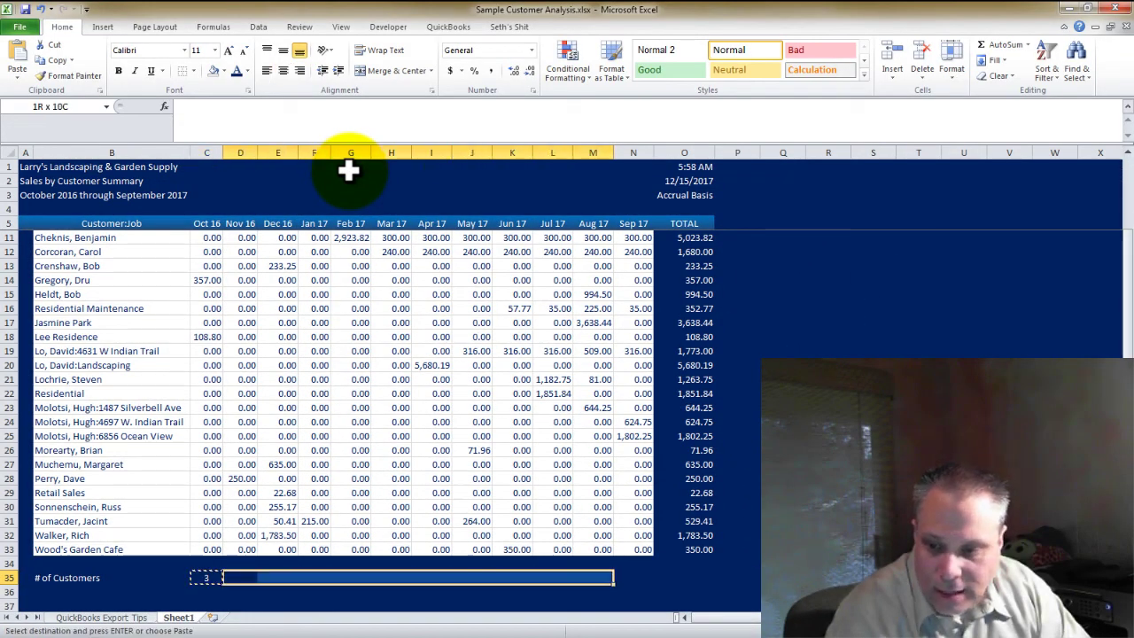
pyautogui.hotkey('ctrl', 'v')
pyautogui.press('Left')
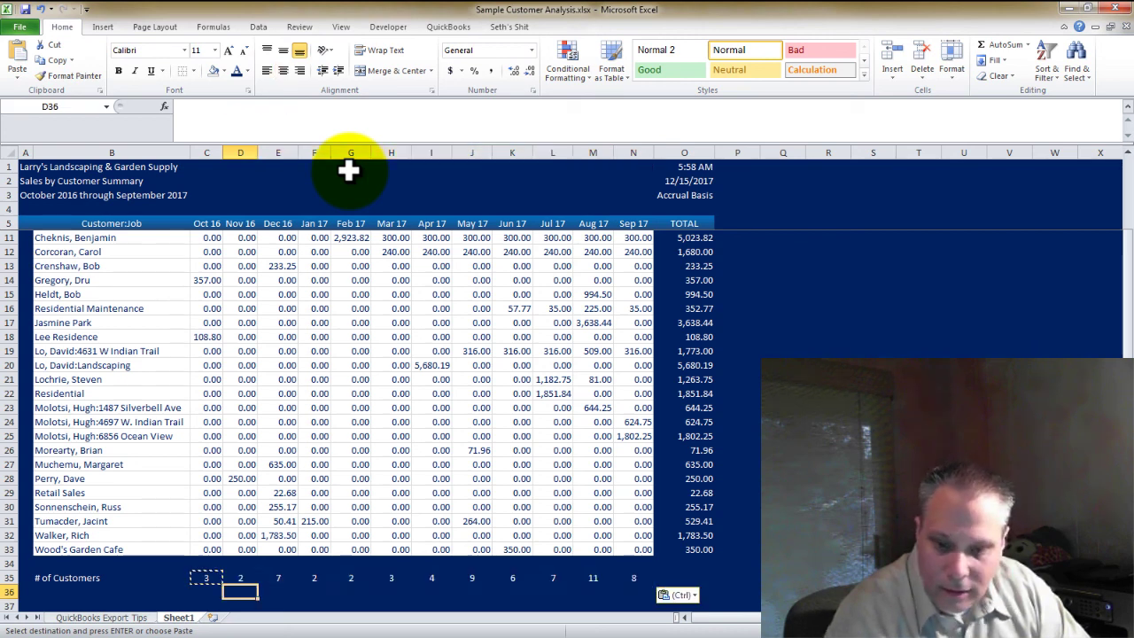
pyautogui.press('Down')
pyautogui.press('Up')
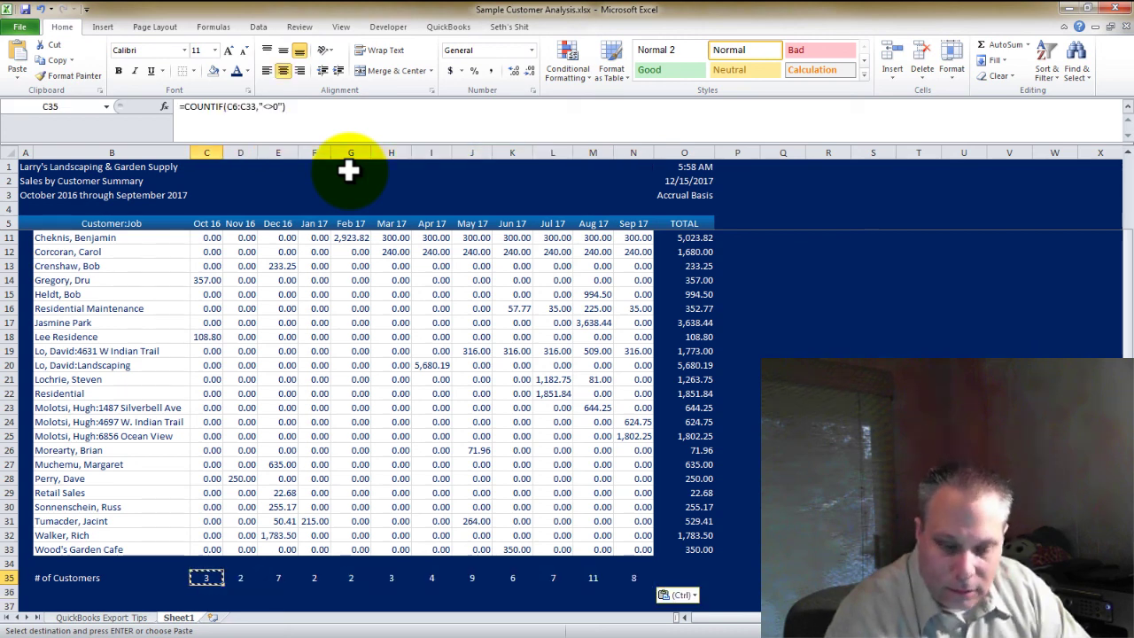
# Insert two rows above the customer counts and label the new row 'Total Monthly Revenue'
pyautogui.press('Escape')
pyautogui.hotkey('shift', 'space')
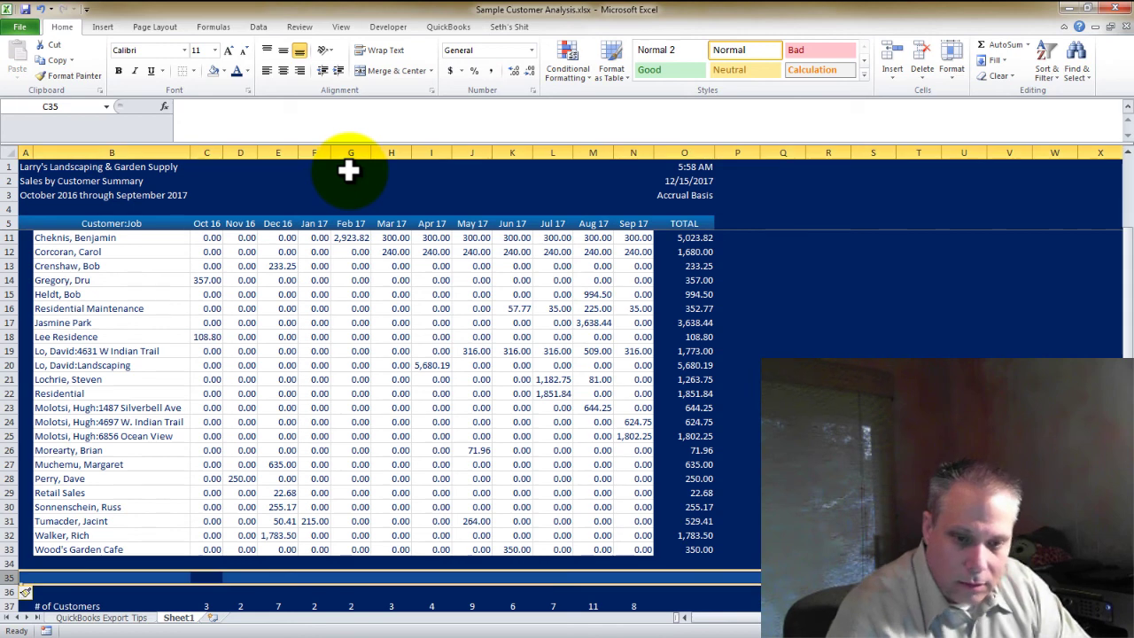
pyautogui.hotkey('ctrl', 'shift', '+')
pyautogui.hotkey('ctrl', 'shift', '+')
pyautogui.press('Left')
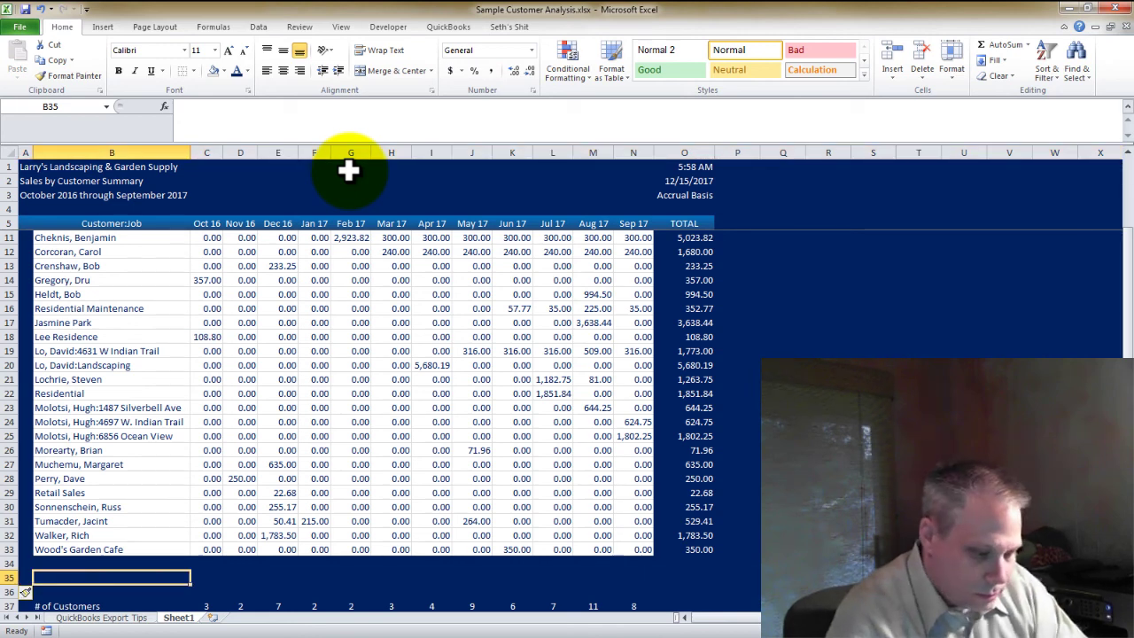
pyautogui.write('Tota')
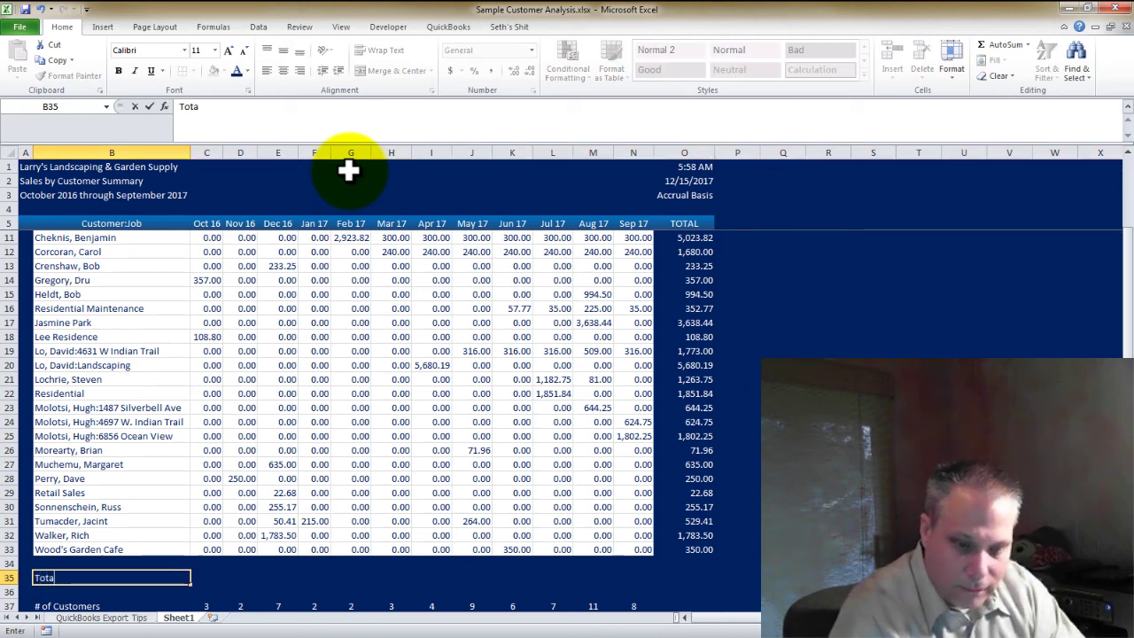
pyautogui.write('l Monthly R')
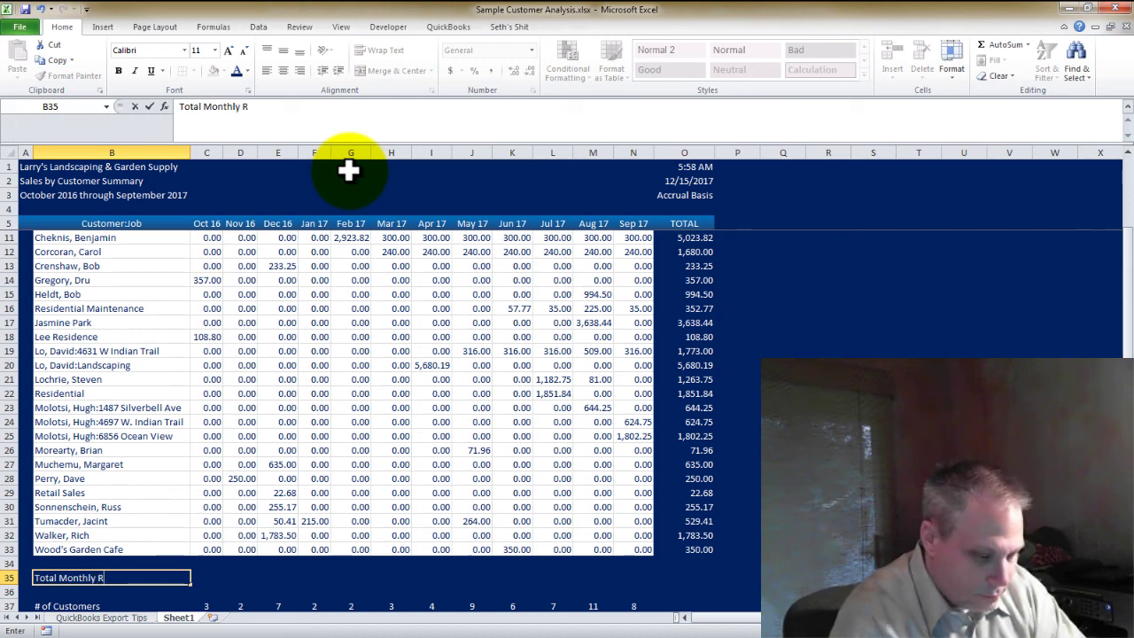
pyautogui.write('evenue')
pyautogui.press('Tab')
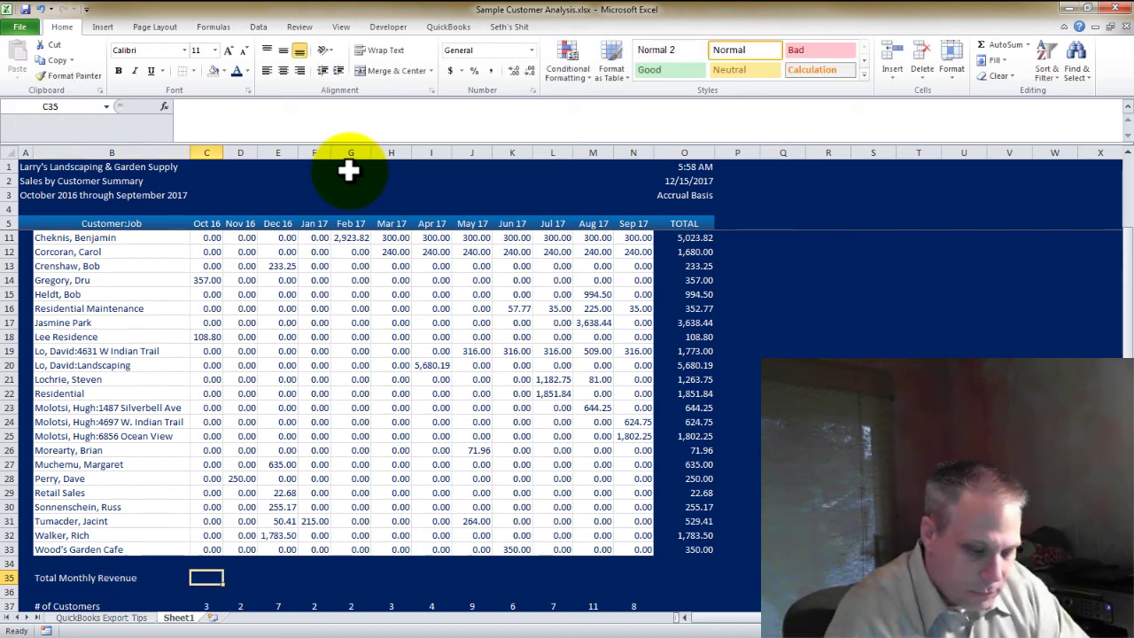
# Sum the Oct 16 revenue column and copy that SUM across every month
pyautogui.hotkey('alt', '=')
pyautogui.hotkey('ctrl', 'Return')
pyautogui.hotkey('ctrl', 'c')
pyautogui.press('Right')
pyautogui.hotkey('shift', 'Right')
pyautogui.hotkey('shift', 'Right')
pyautogui.hotkey('shift', 'Right')
pyautogui.hotkey('shift', 'Right')
pyautogui.hotkey('shift', 'Right')
pyautogui.hotkey('shift', 'Right')
pyautogui.hotkey('shift', 'Right')
pyautogui.hotkey('shift', 'Right')
pyautogui.hotkey('shift', 'Right')
pyautogui.hotkey('shift', 'Right')
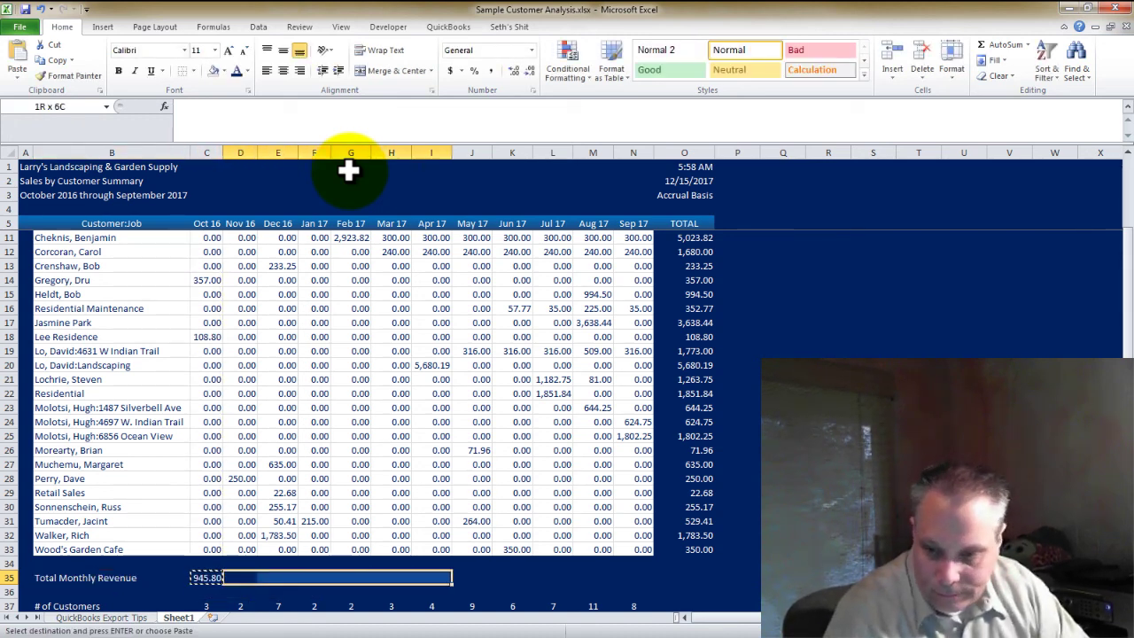
pyautogui.hotkey('ctrl', 'v')
# AutoSum the monthly revenue totals in the TOTAL column, giving 37,423.86
pyautogui.hotkey('ctrl', 'Right')
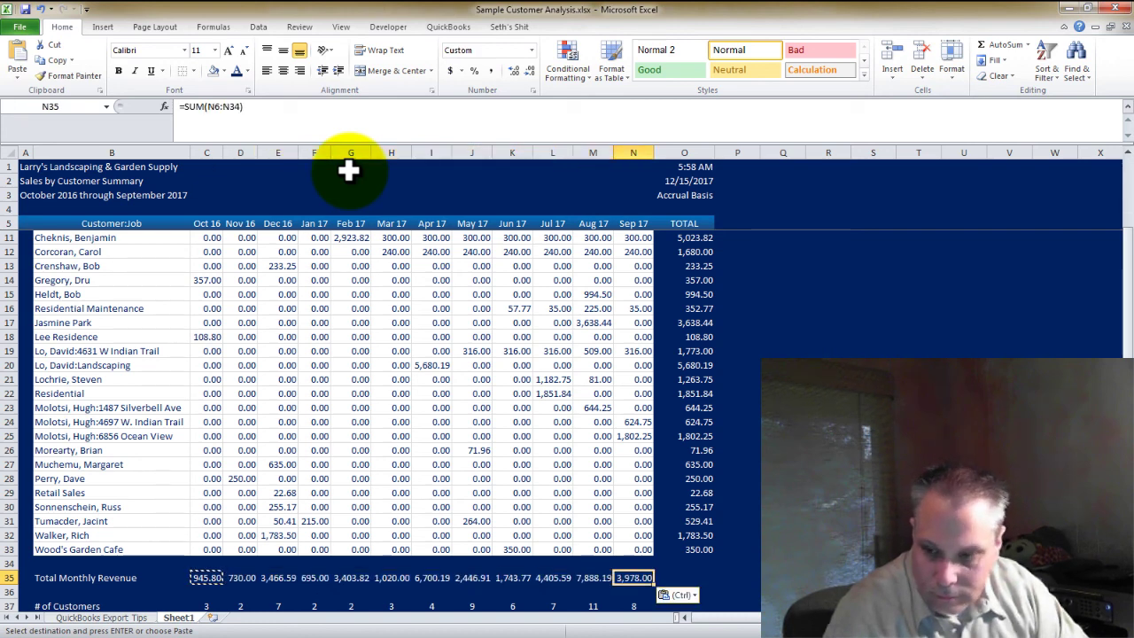
pyautogui.press('Right')
pyautogui.press('Right')
pyautogui.press('Left')
pyautogui.hotkey('alt', '=')
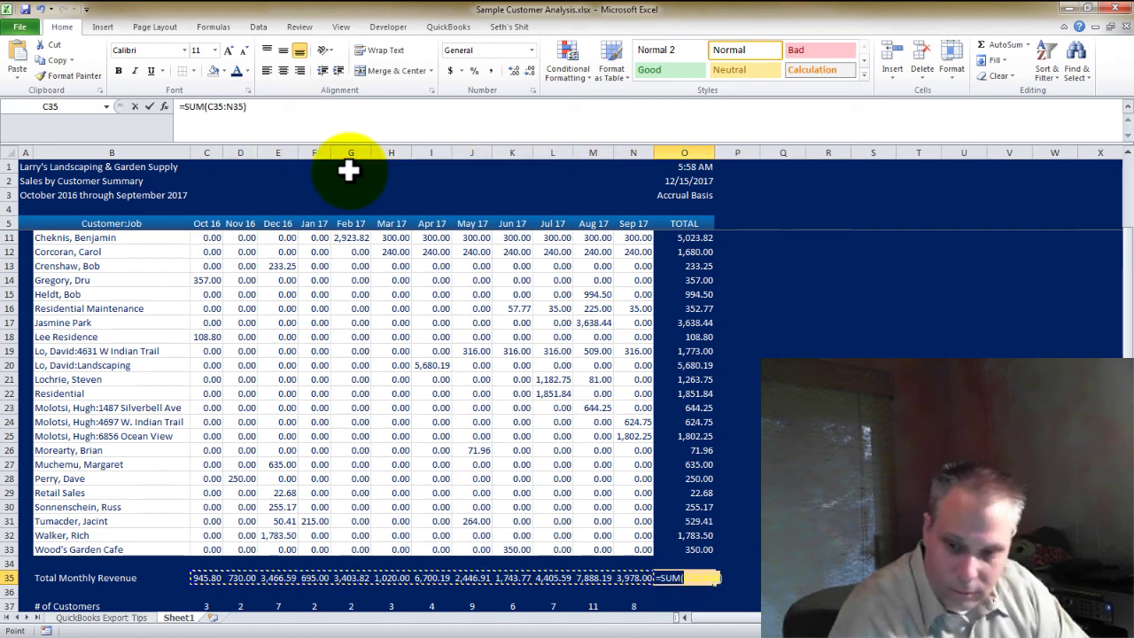
pyautogui.hotkey('ctrl', 'Return')
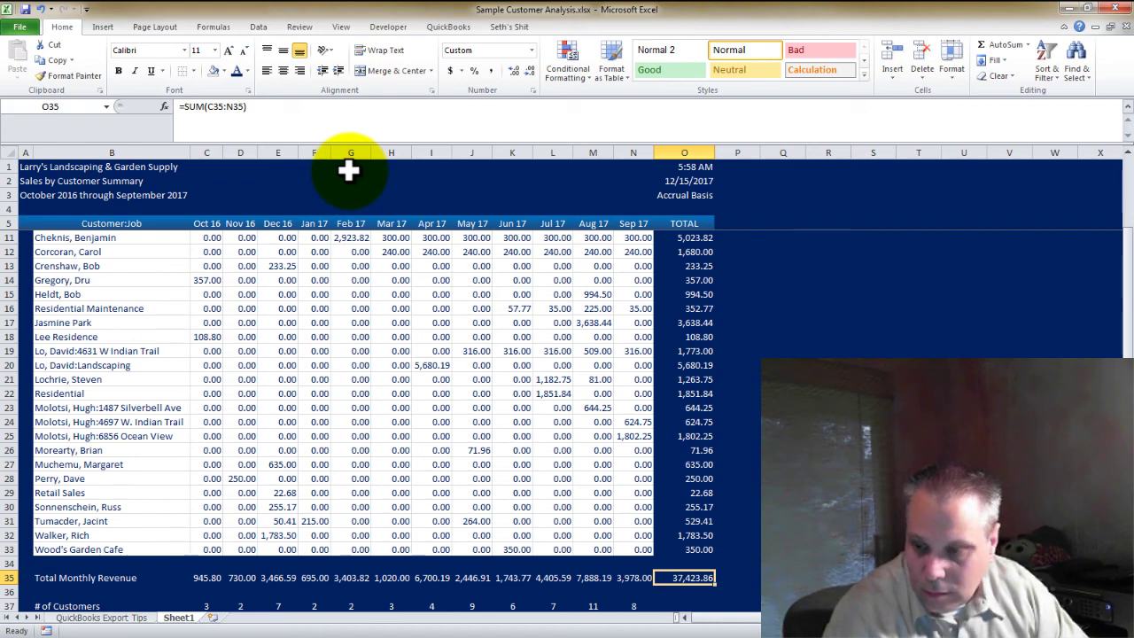
pyautogui.press('Up')
pyautogui.press('Up')
pyautogui.hotkey('ctrl', 'shift', 'Up')
pyautogui.hotkey('shift', 'Down')
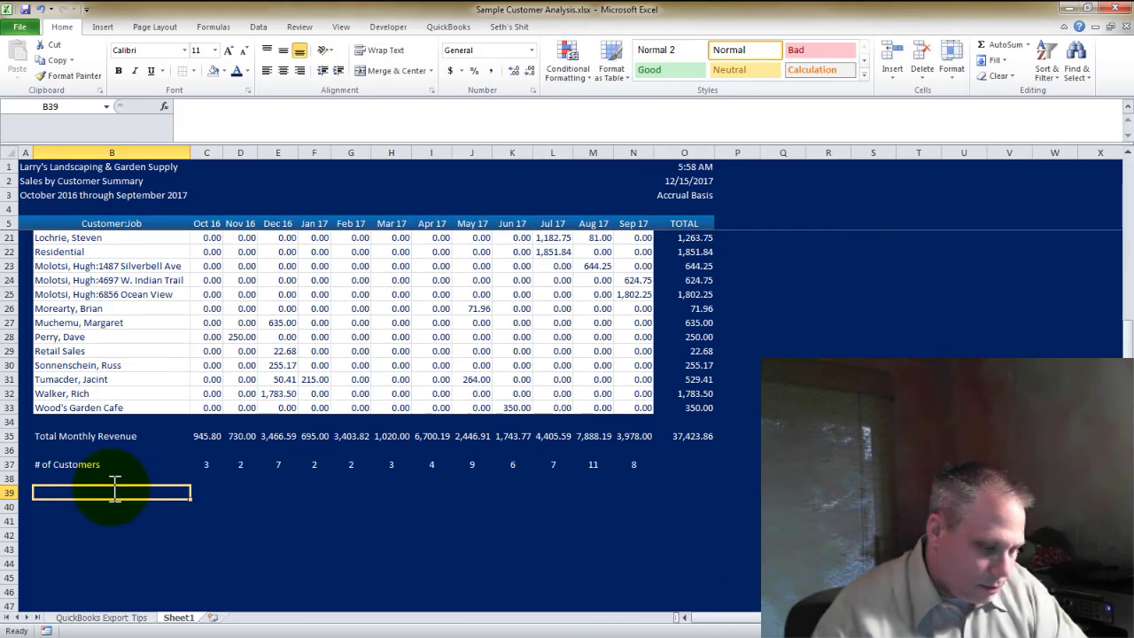
# Add the label 'Average Monthly Revenu Per' and the formula =C35/C37 for Oct 16
pyautogui.write('Average Monthly')
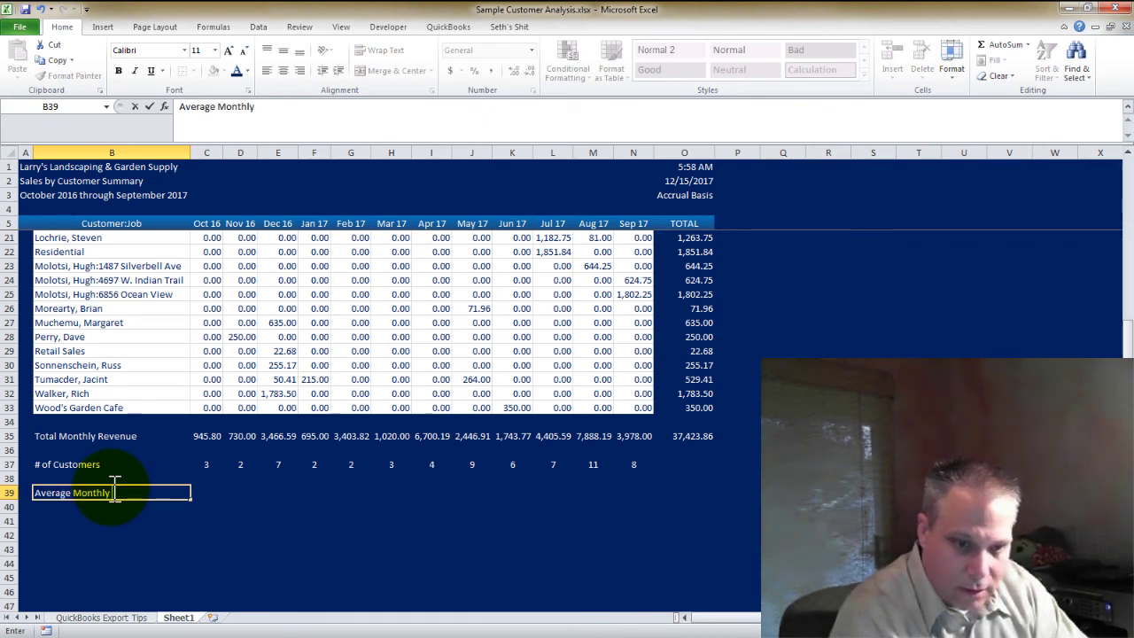
pyautogui.write(' Revenu Per Customer')
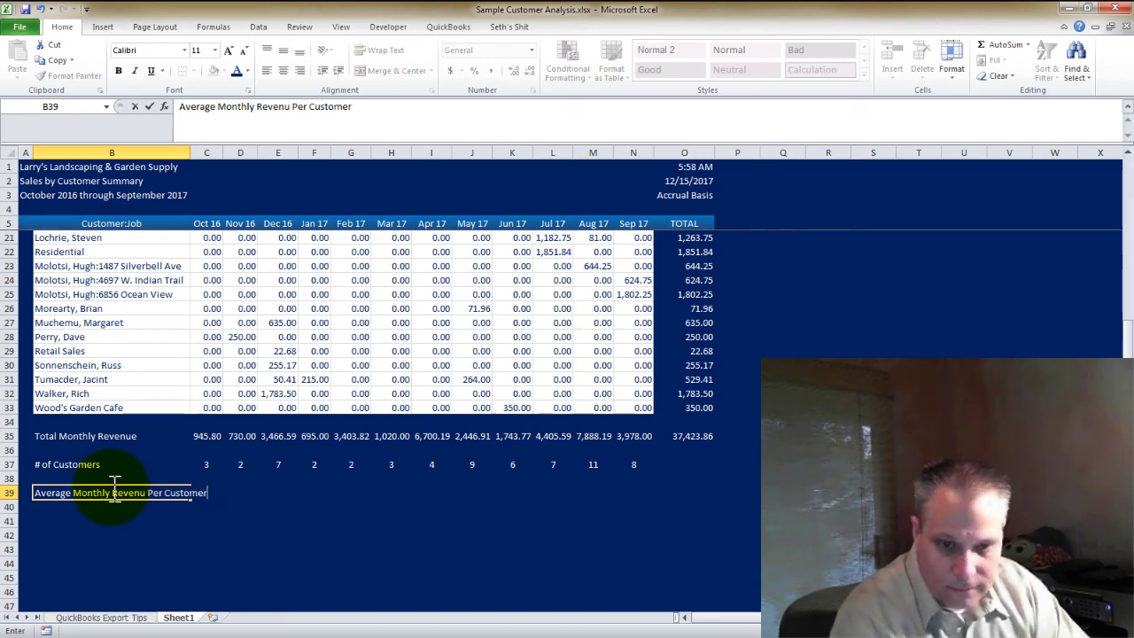
pyautogui.press('Tab')
pyautogui.write('=')
pyautogui.press('Up')
pyautogui.press('Up')
pyautogui.press('Up')
pyautogui.press('Up')
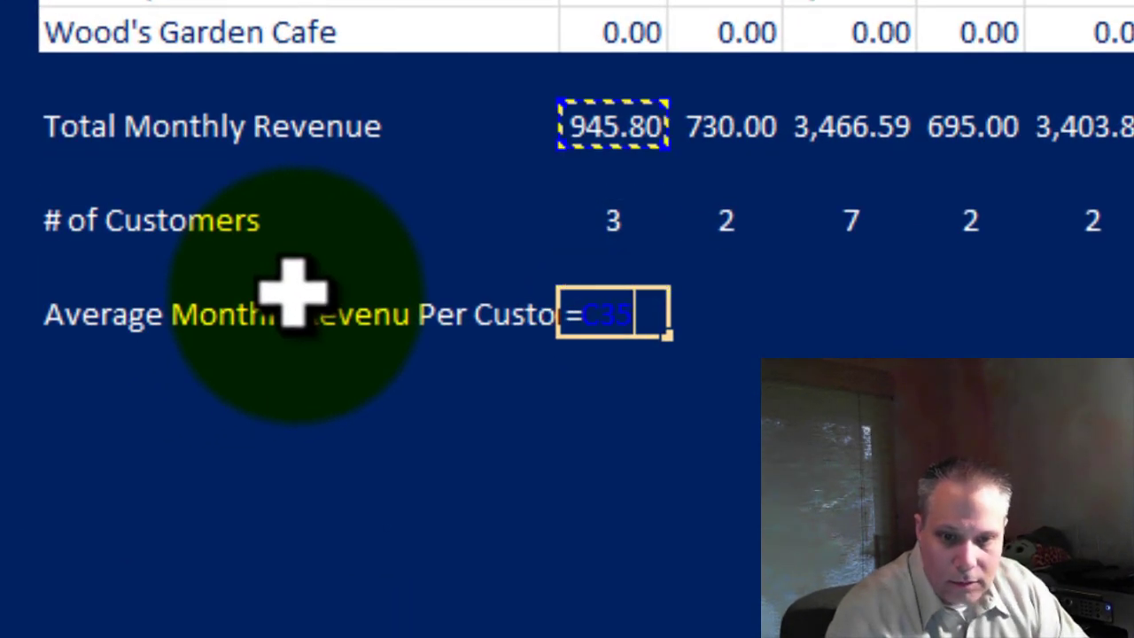
pyautogui.write('/')
pyautogui.press('Up')
pyautogui.press('Up')
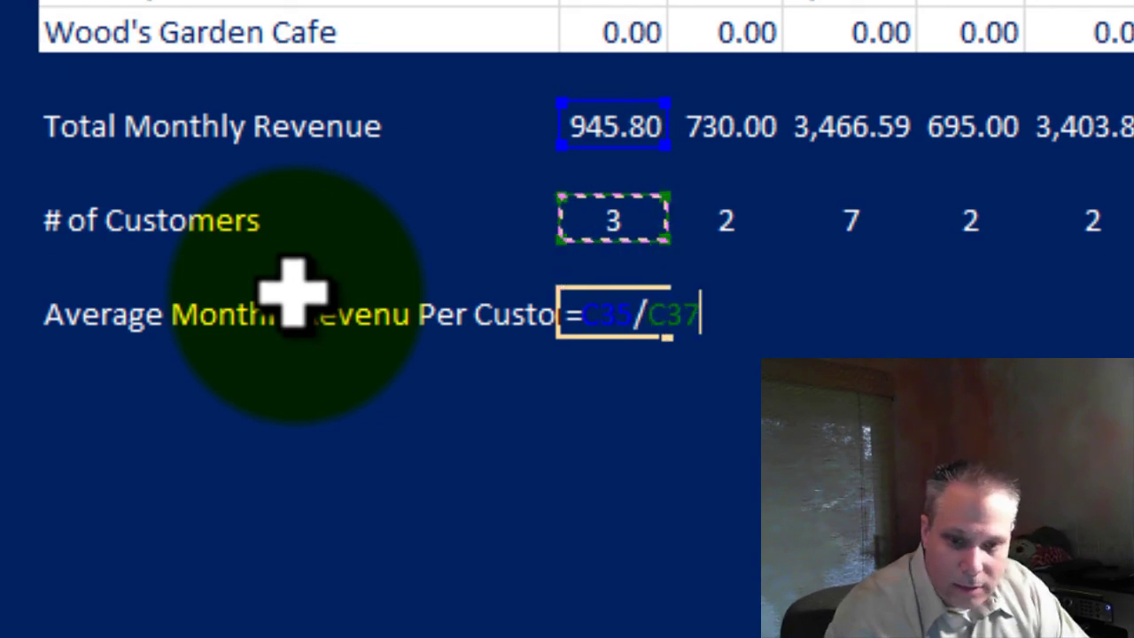
pyautogui.hotkey('shift', 'Tab')
pyautogui.press('Right')
# Copy the average formula across through Sep 17 and apply Comma Style to the row
pyautogui.hotkey('ctrl', 'c')
pyautogui.press('Right')
pyautogui.hotkey('shift', 'Right')
pyautogui.hotkey('shift', 'Right')
pyautogui.hotkey('shift', 'Right')
pyautogui.hotkey('shift', 'Right')
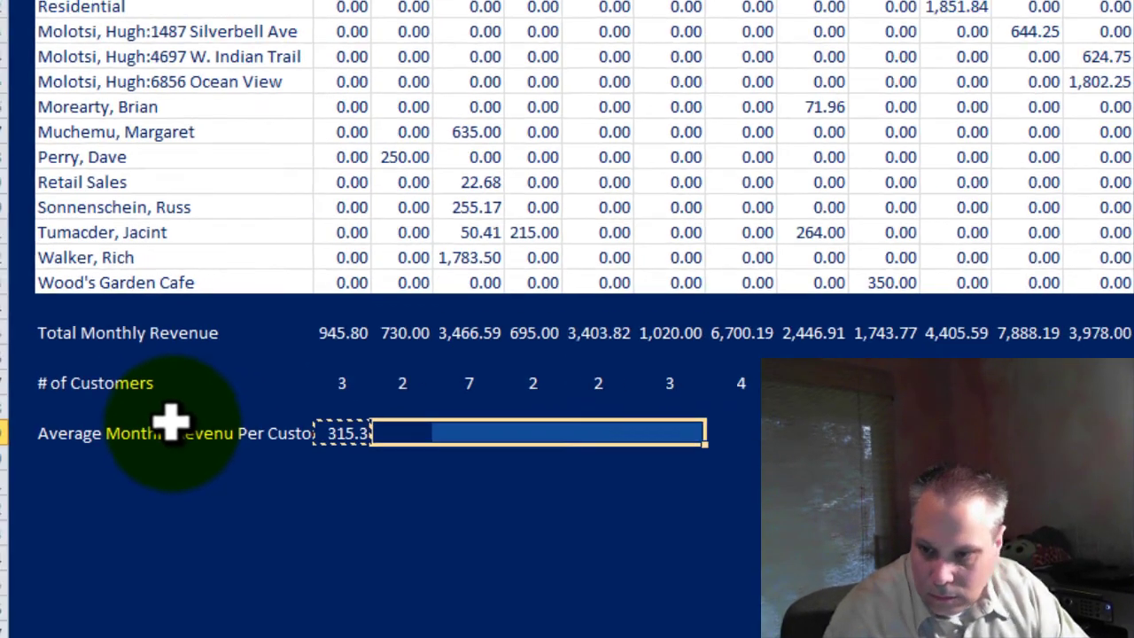
pyautogui.hotkey('shift', 'Right')
pyautogui.hotkey('shift', 'Right')
pyautogui.hotkey('shift', 'Right')
pyautogui.hotkey('shift', 'Right')
pyautogui.hotkey('shift', 'Right')
pyautogui.hotkey('shift', 'Right')
pyautogui.hotkey('ctrl', 'v')
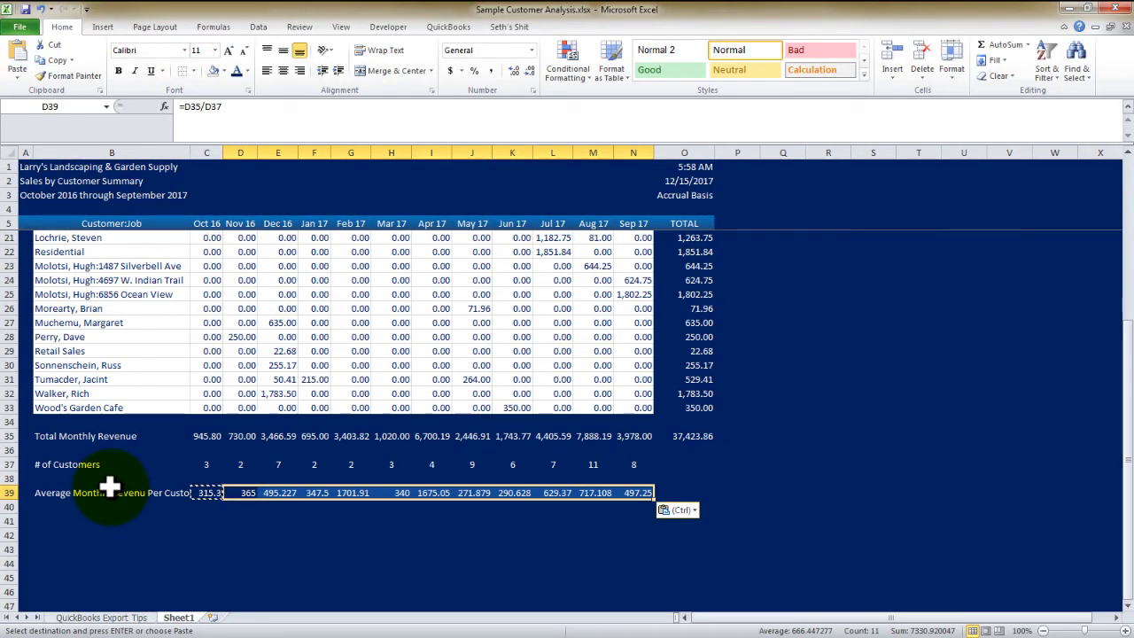
pyautogui.press('Left')
pyautogui.hotkey('ctrl', 'shift', 'Right')
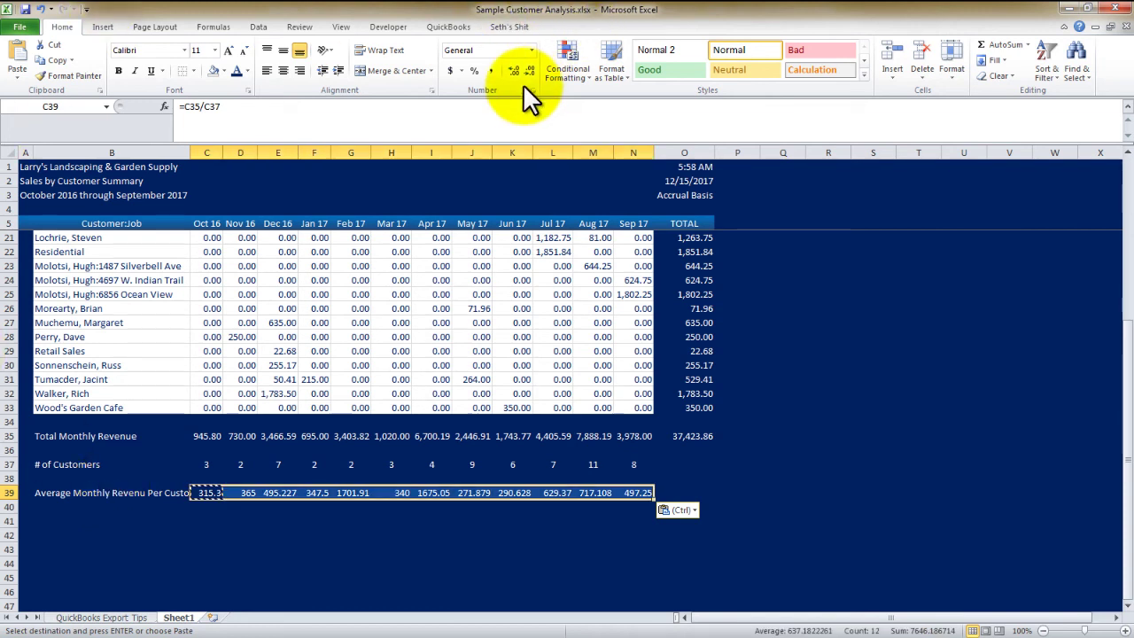
pyautogui.click(493, 70)
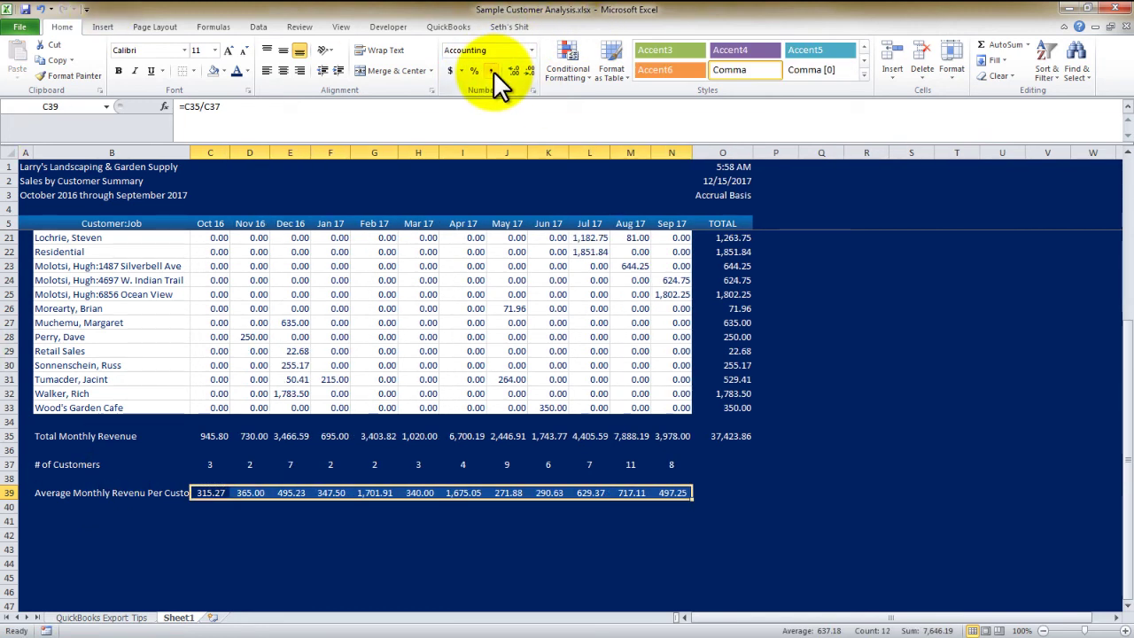
pyautogui.click(729, 462)
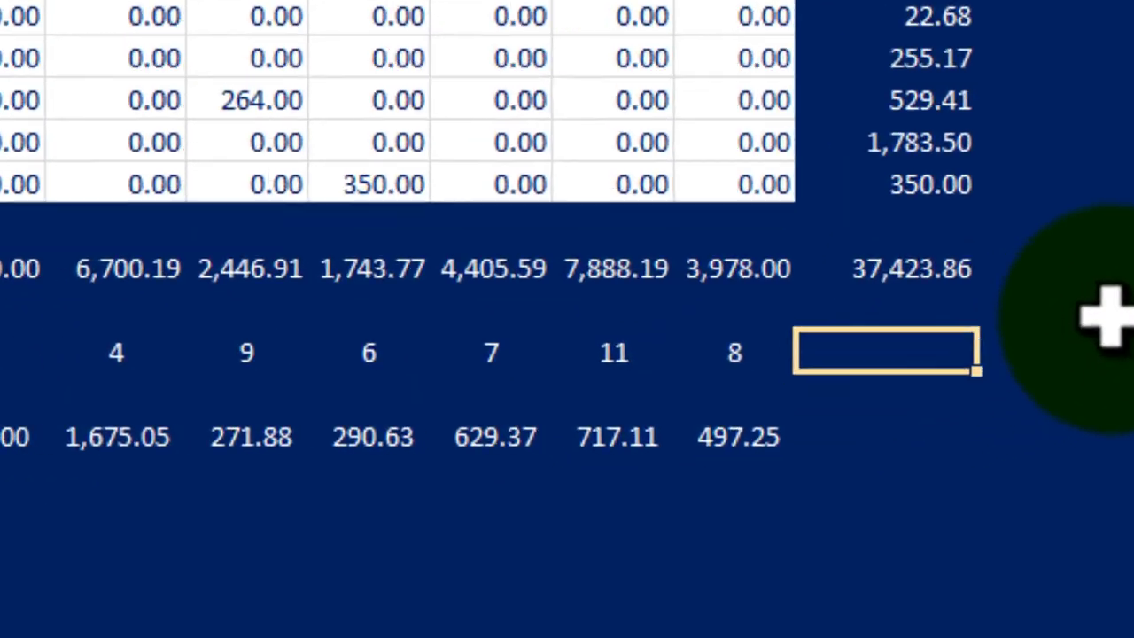
pyautogui.write('=')
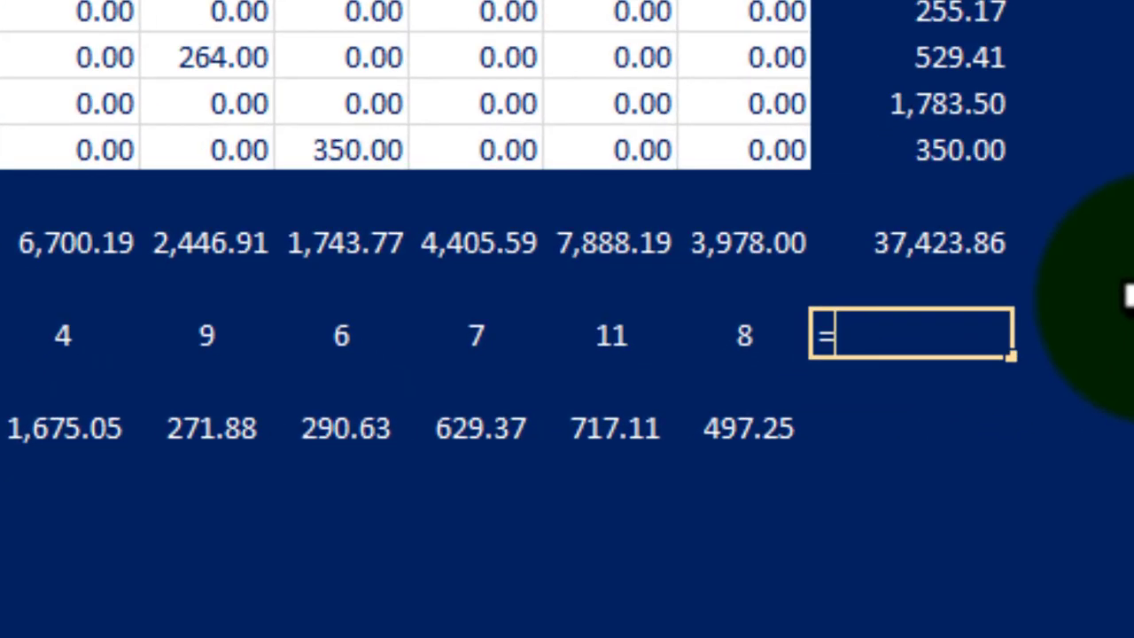
pyautogui.write('aver')
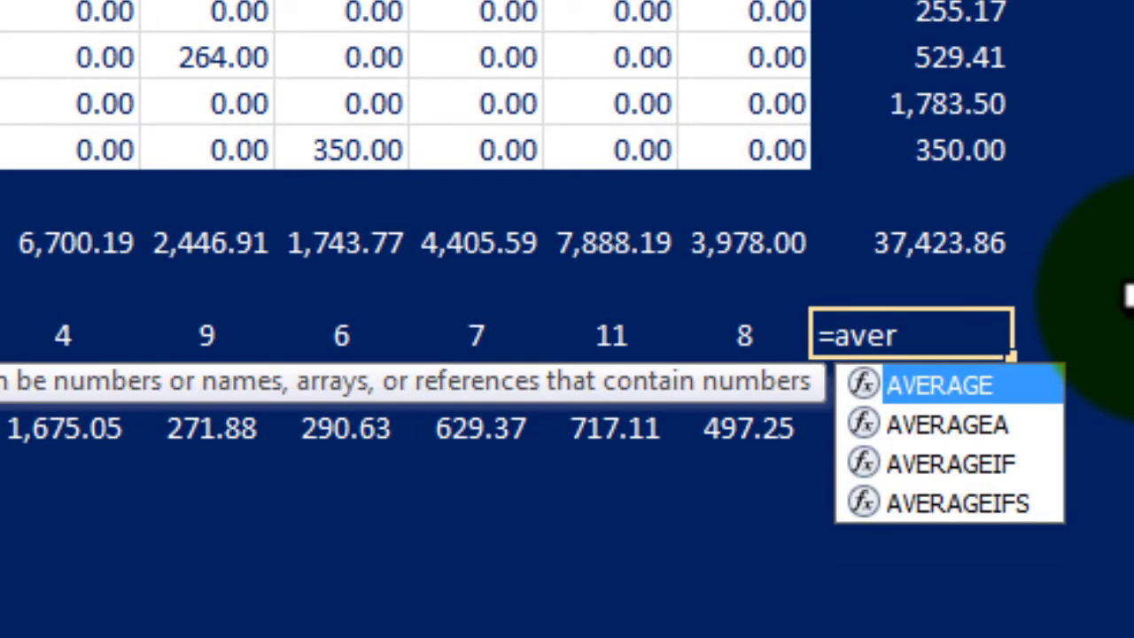
pyautogui.press('Tab')
pyautogui.press('Left')
pyautogui.hotkey('ctrl', 'shift', 'Left')
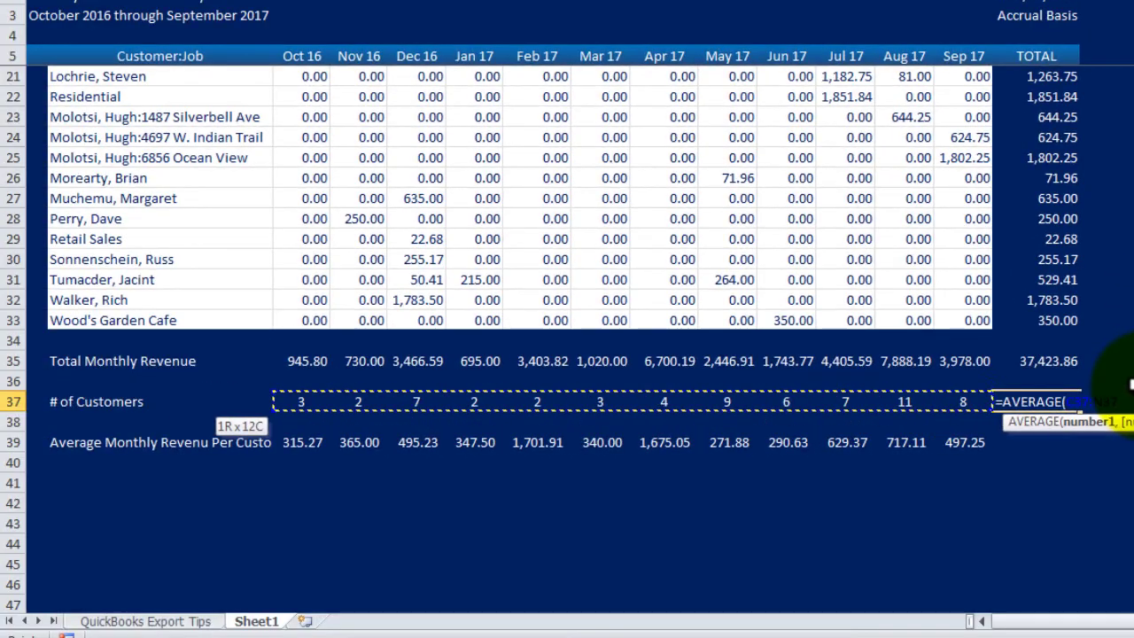
pyautogui.write(')')
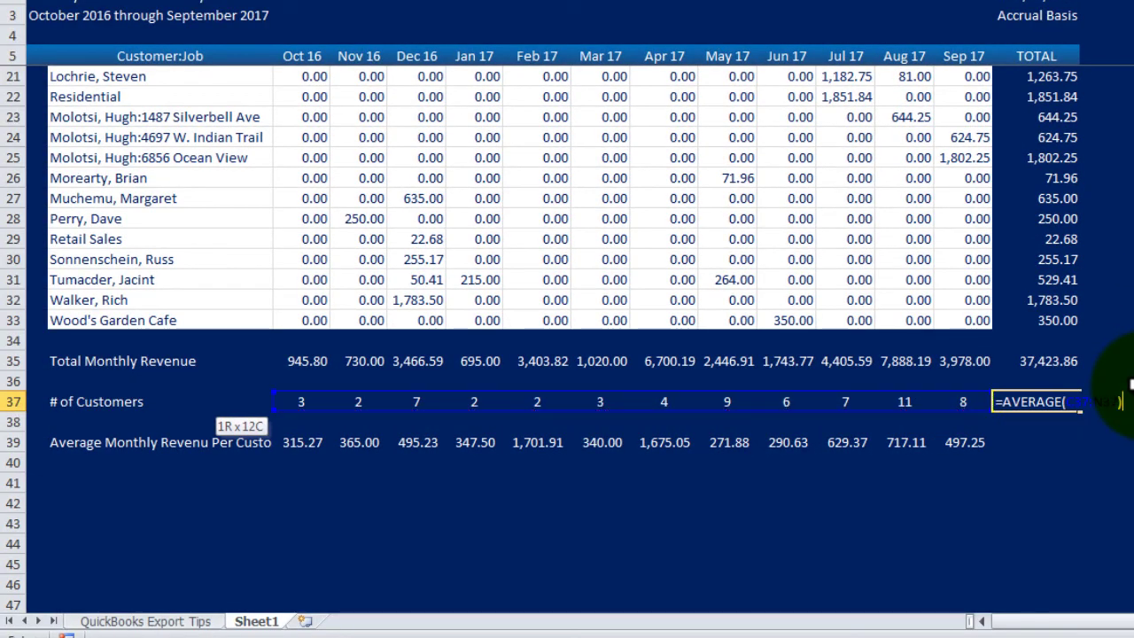
pyautogui.press('Return')
pyautogui.press('Down')
pyautogui.press('Left')
pyautogui.hotkey('ctrl', 'c')
pyautogui.press('Right')
pyautogui.hotkey('ctrl', 'v')
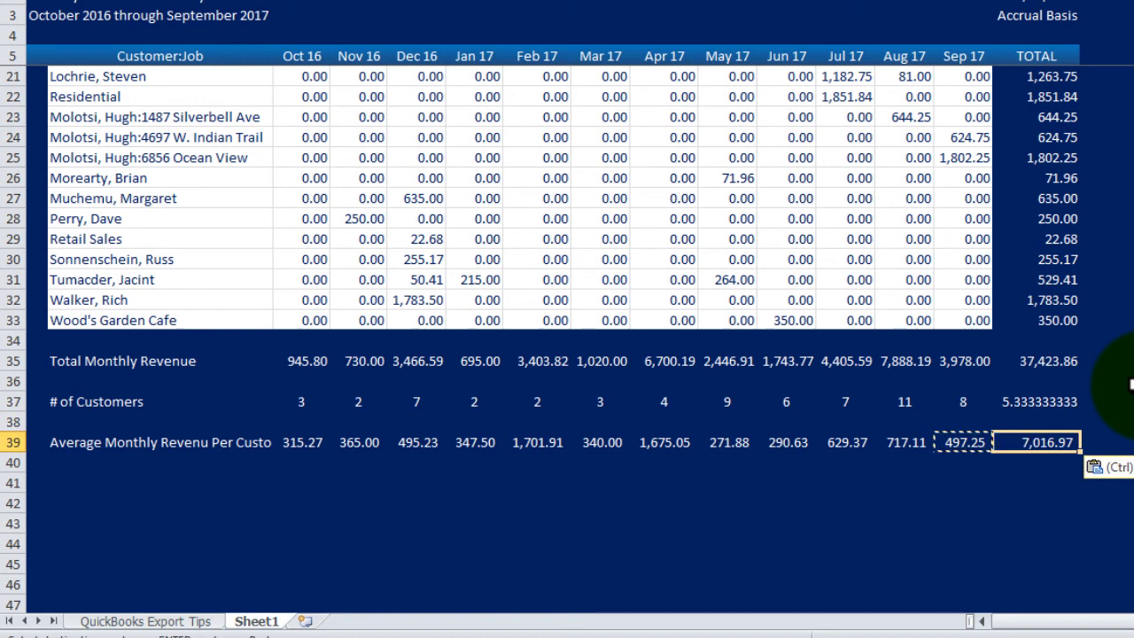
pyautogui.click(1067, 403)
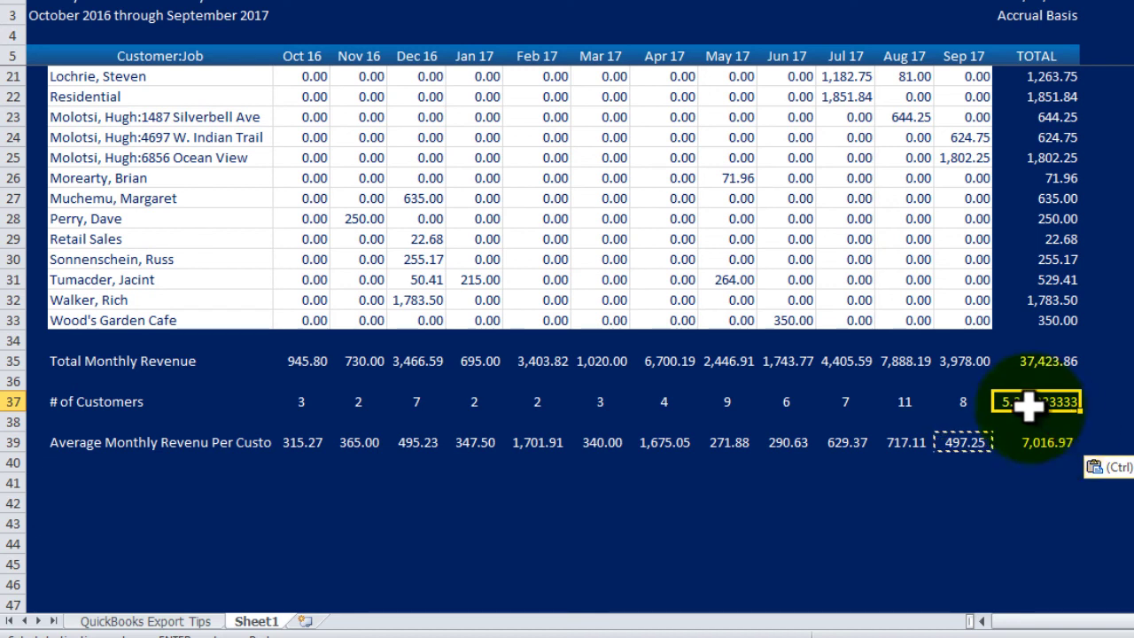
pyautogui.click(1051, 447)
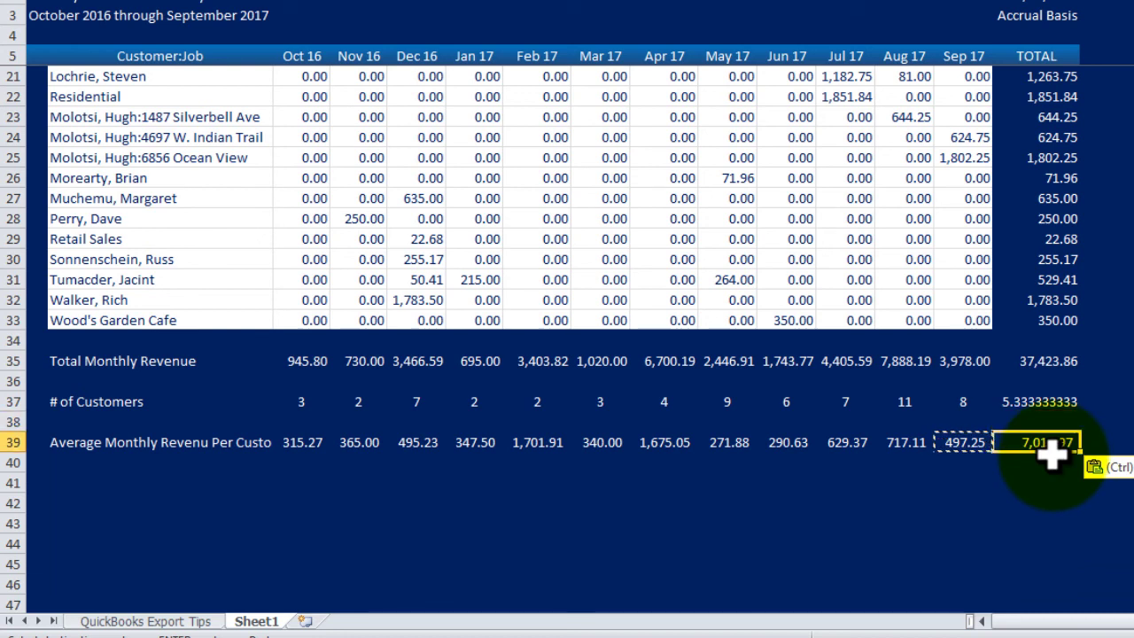
pyautogui.press('Up')
pyautogui.press('Up')
pyautogui.press('Right')
pyautogui.press('Up')
pyautogui.press('Up')
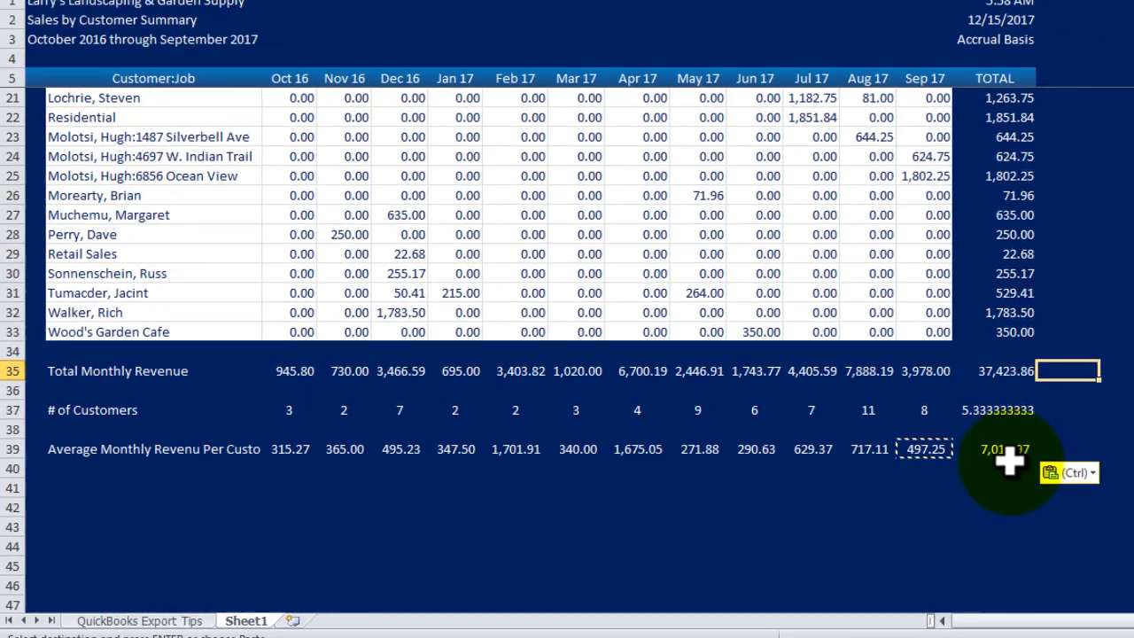
pyautogui.write('=a')
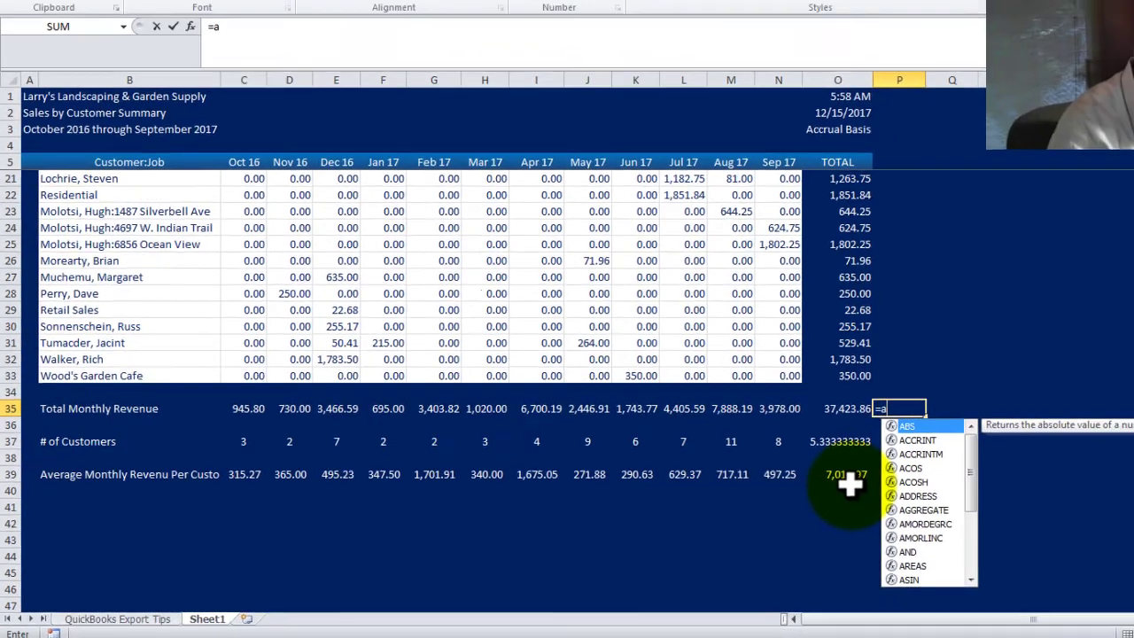
pyautogui.write('ver')
pyautogui.press('Tab')
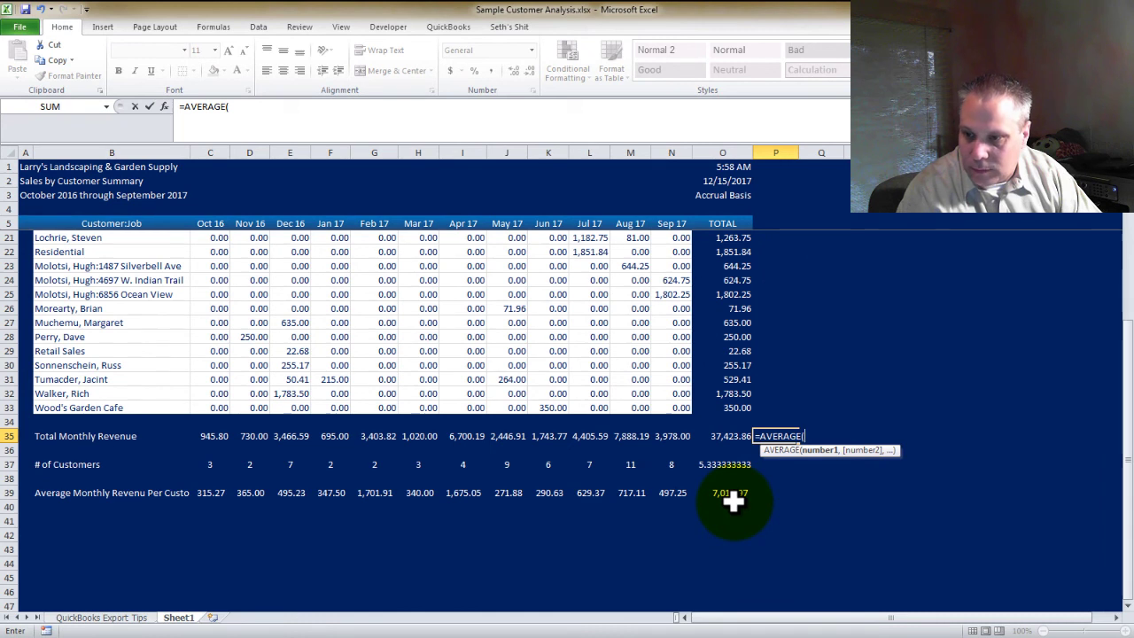
pyautogui.press('Escape')
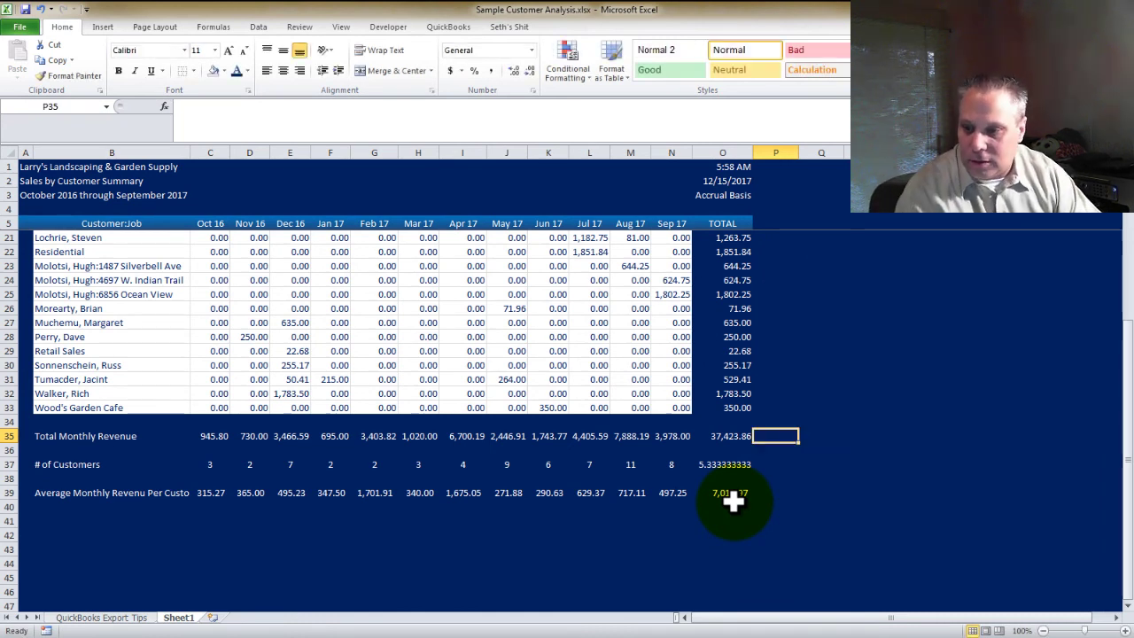
pyautogui.press('Left')
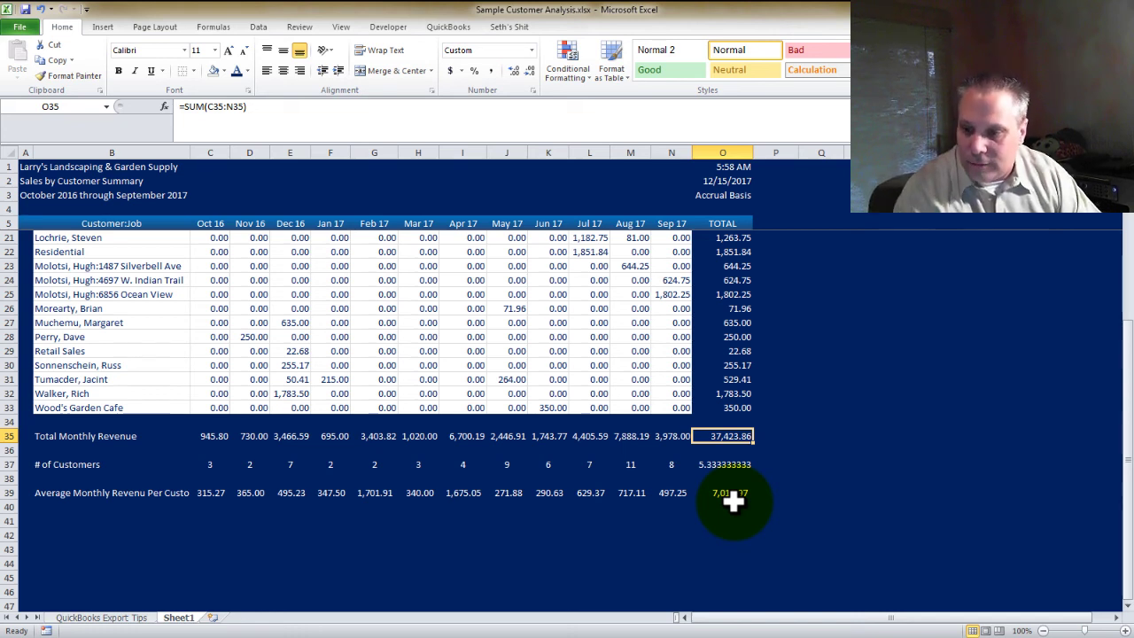
pyautogui.press('Down')
pyautogui.press('Down')
pyautogui.press('Delete')
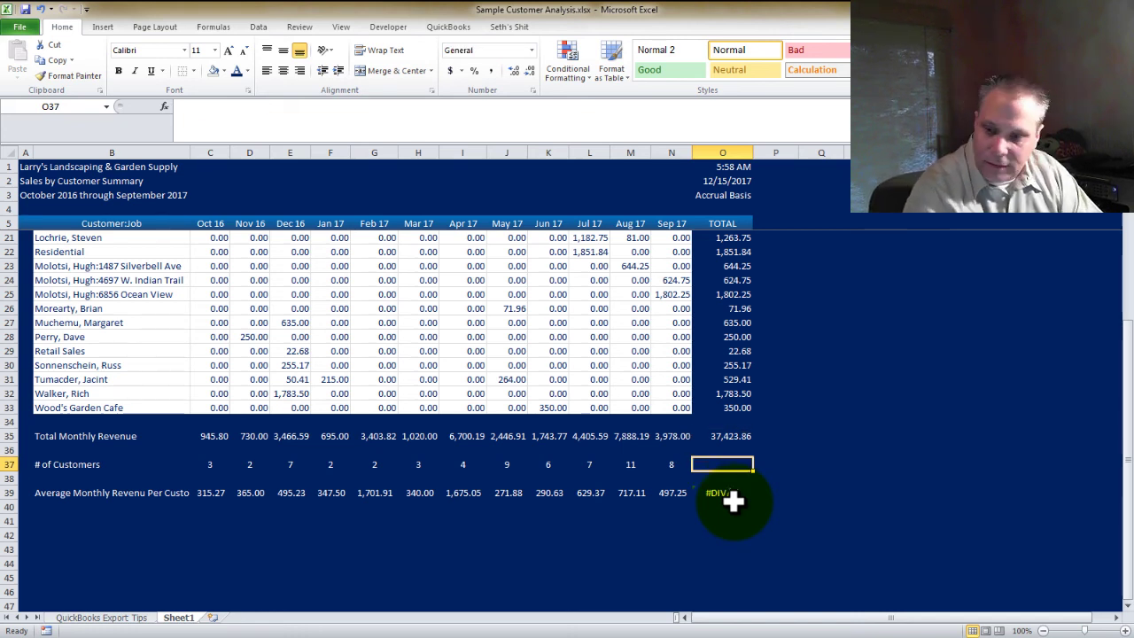
pyautogui.press('Down')
pyautogui.press('Down')
pyautogui.press('Up')
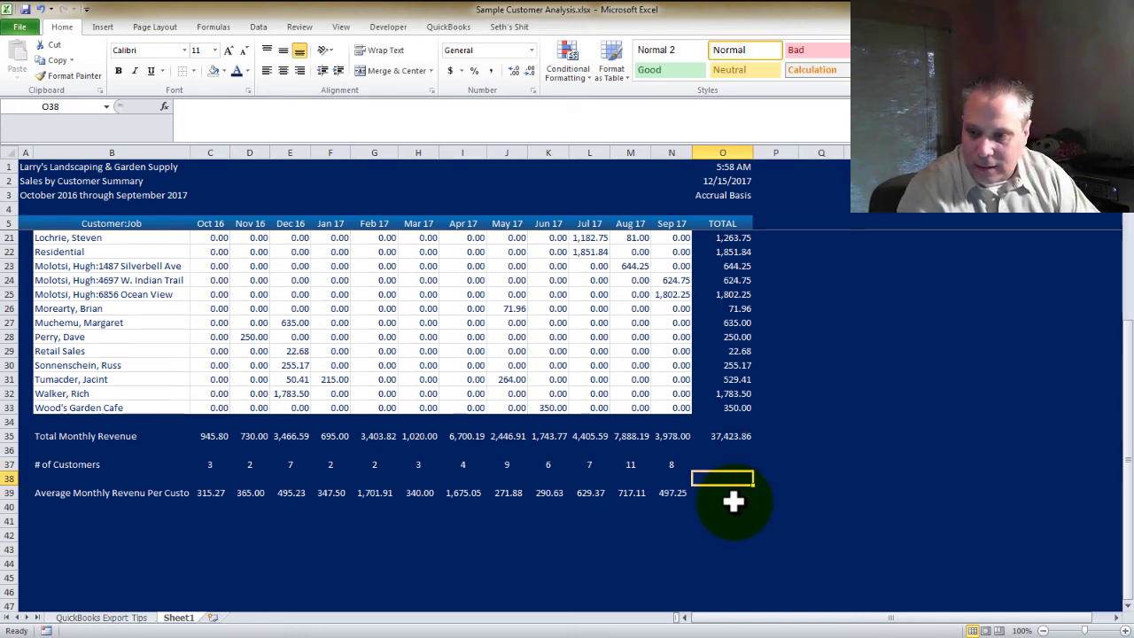
pyautogui.press('Up')
pyautogui.press('Left')
pyautogui.press('Down')
pyautogui.press('Down')
pyautogui.hotkey('ctrl', 'Left')
pyautogui.hotkey('ctrl', 'Left')
pyautogui.press('Right')
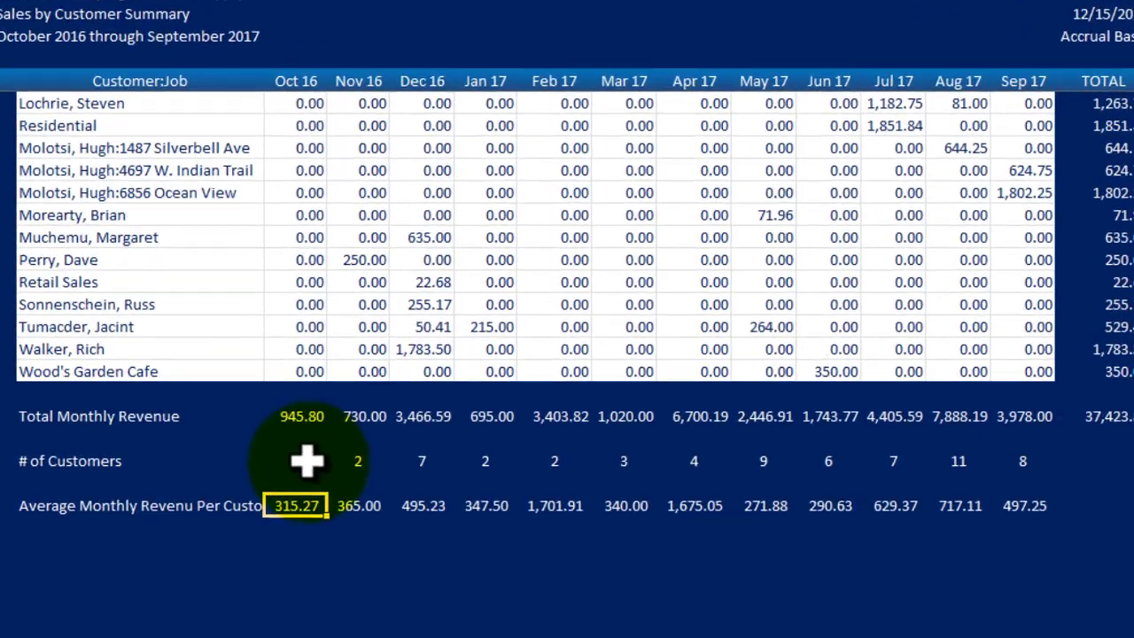
pyautogui.click(307, 458)
pyautogui.click(289, 550)
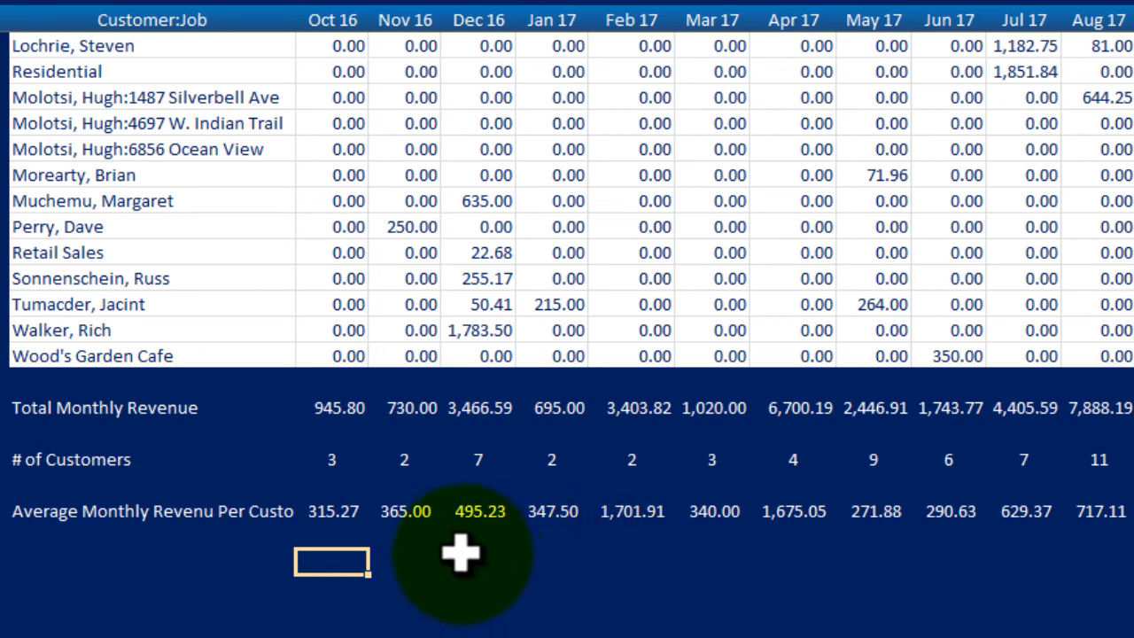
pyautogui.click(649, 559)
pyautogui.hotkey('ctrl', 'space')
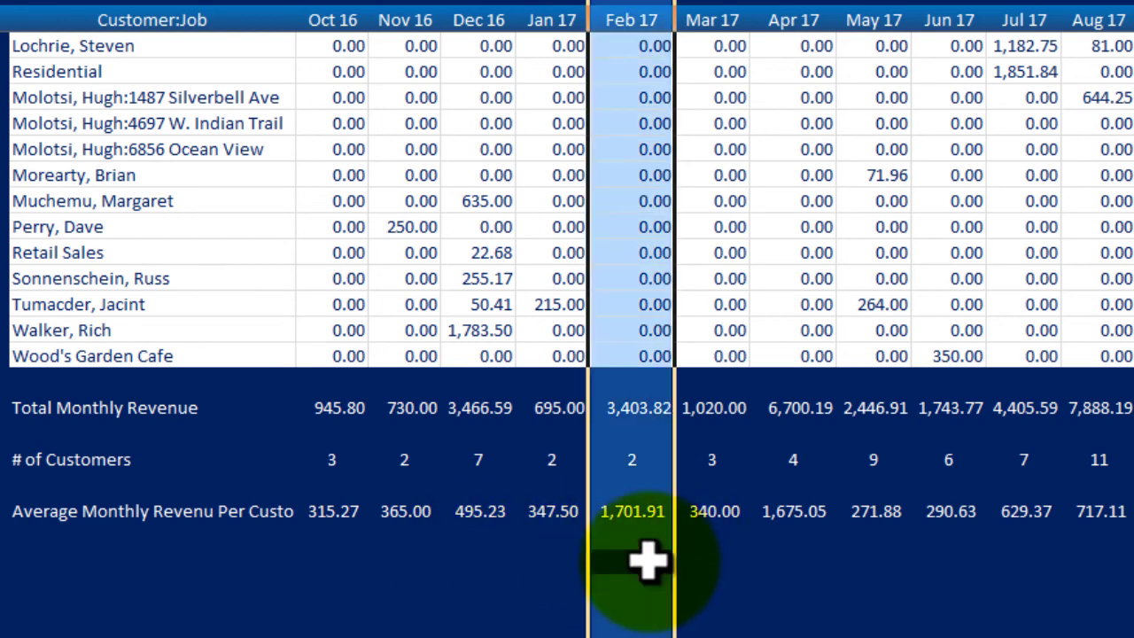
pyautogui.click(801, 537)
pyautogui.hotkey('ctrl', 'space')
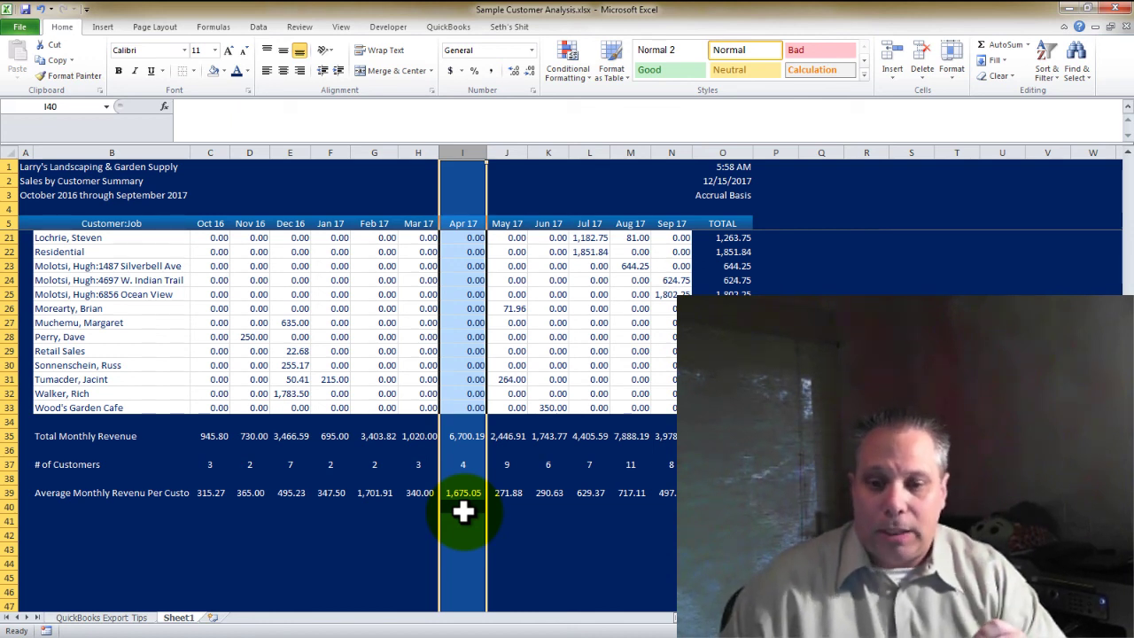
pyautogui.click(374, 494)
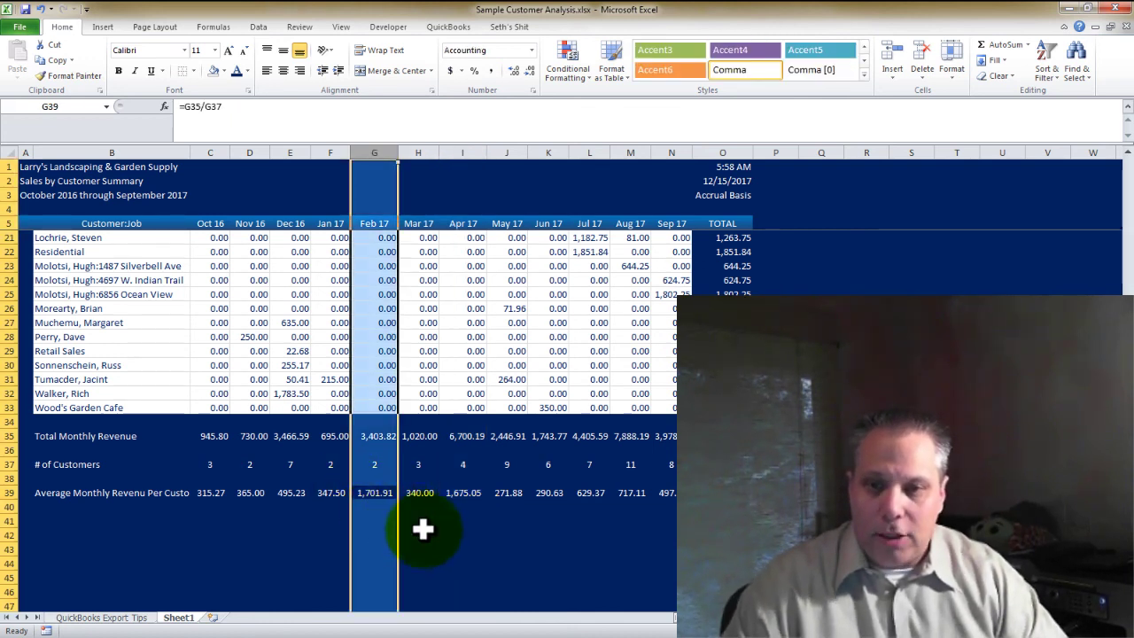
pyautogui.click(456, 494)
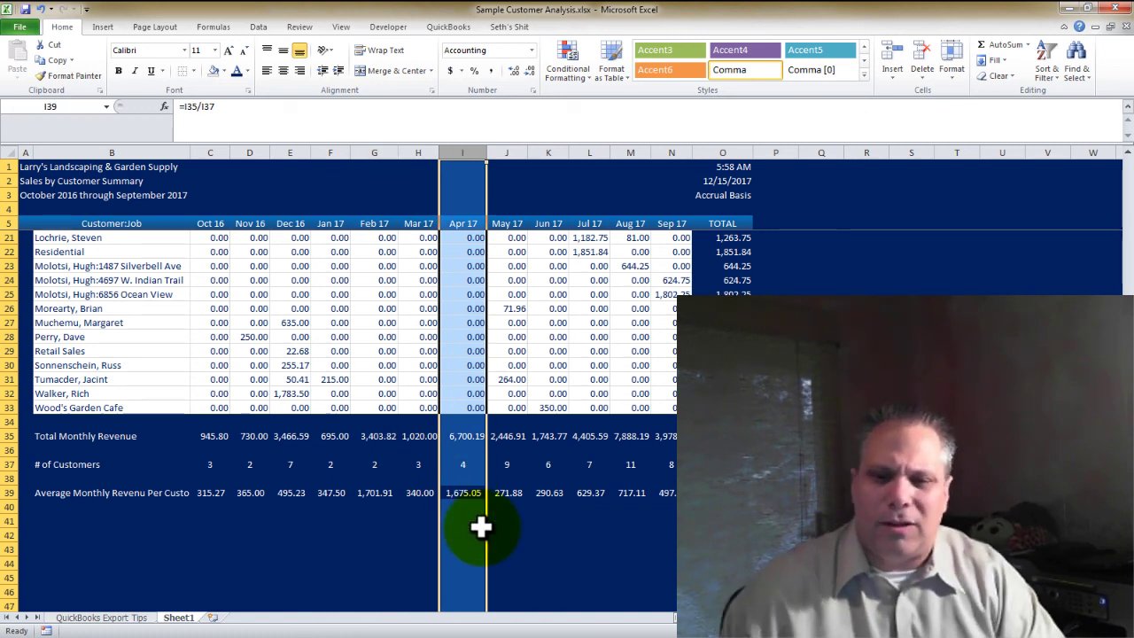
pyautogui.moveTo(373, 209); pyautogui.dragTo(383, 304)
pyautogui.click(383, 308)
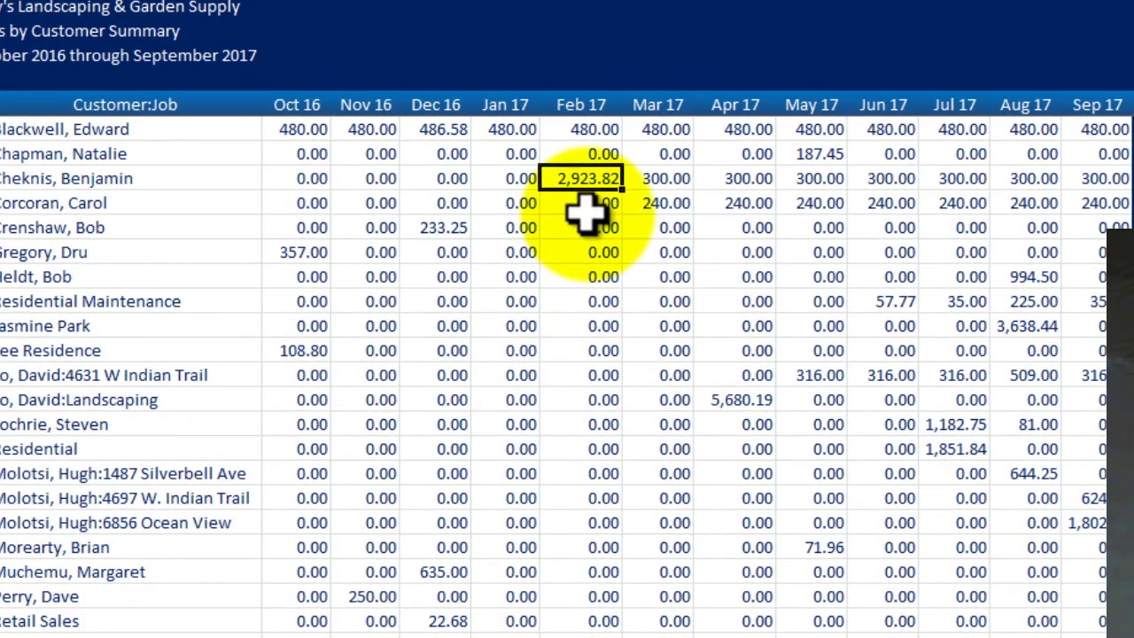
pyautogui.moveTo(655, 180); pyautogui.dragTo(1098, 179)
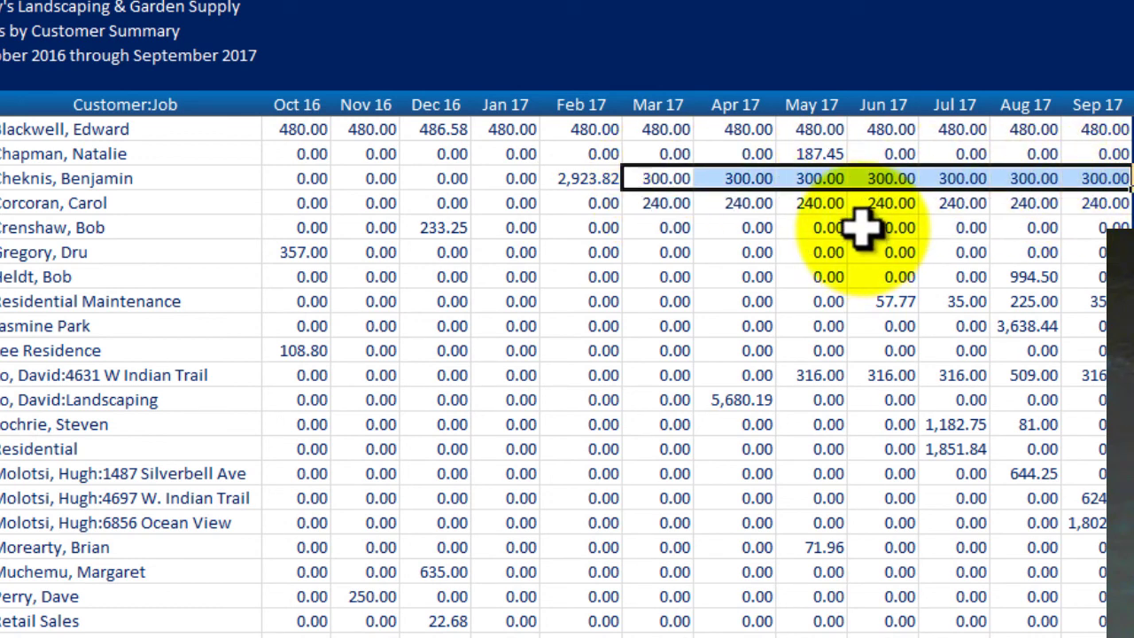
pyautogui.click(579, 177)
pyautogui.scroll(-1, 652, 310)
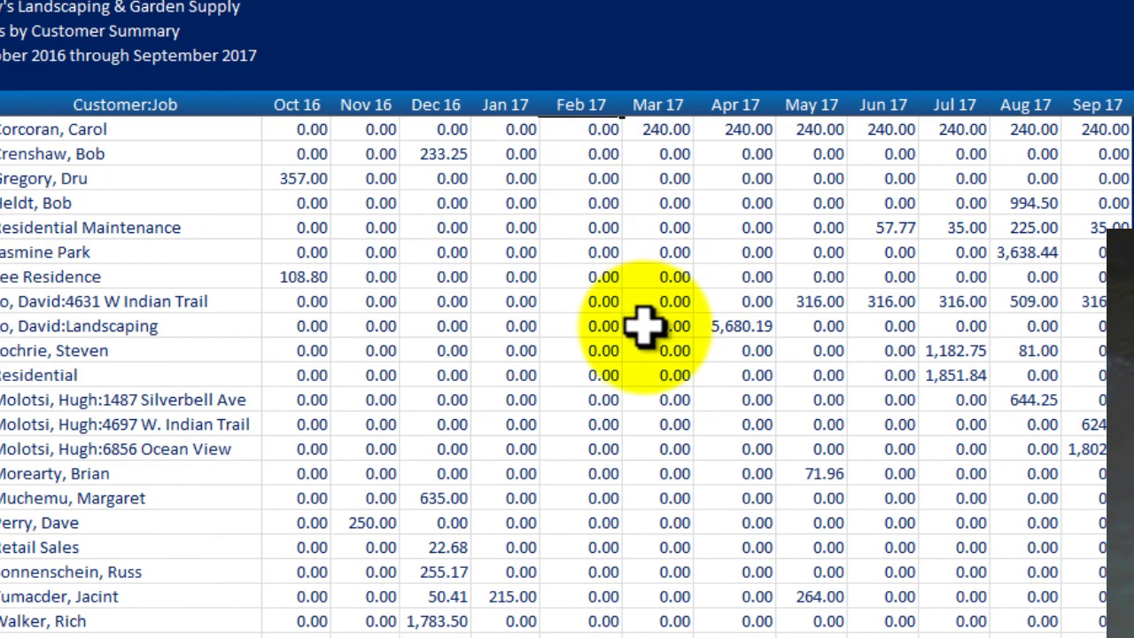
pyautogui.click(737, 322)
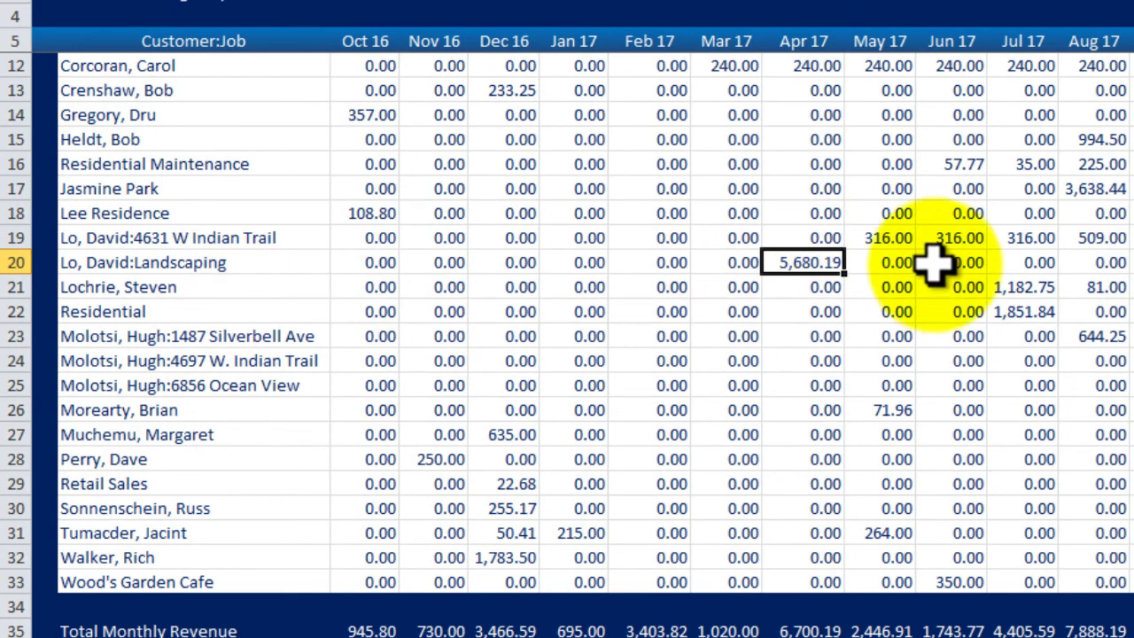
pyautogui.scroll(-1, 859, 313)
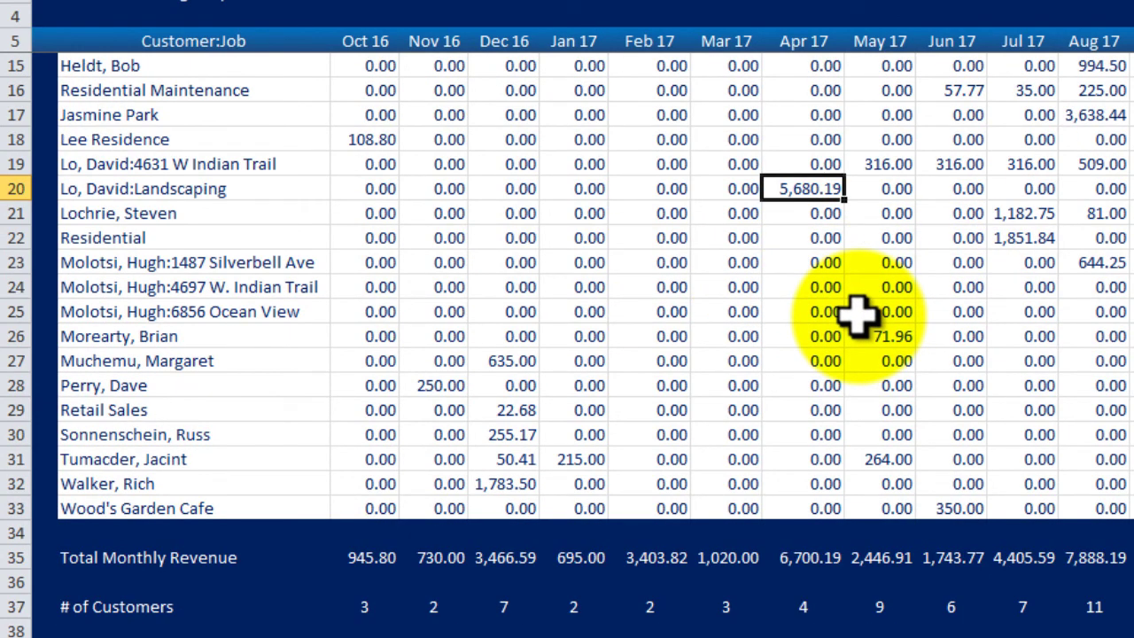
pyautogui.scroll(-1, 858, 312)
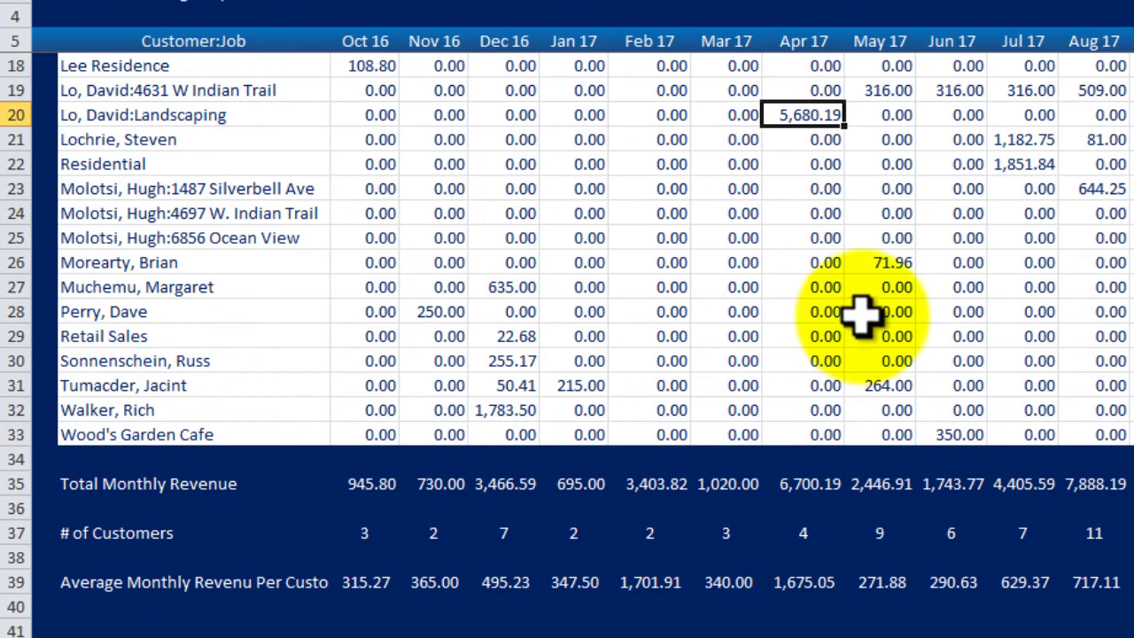
pyautogui.click(810, 624)
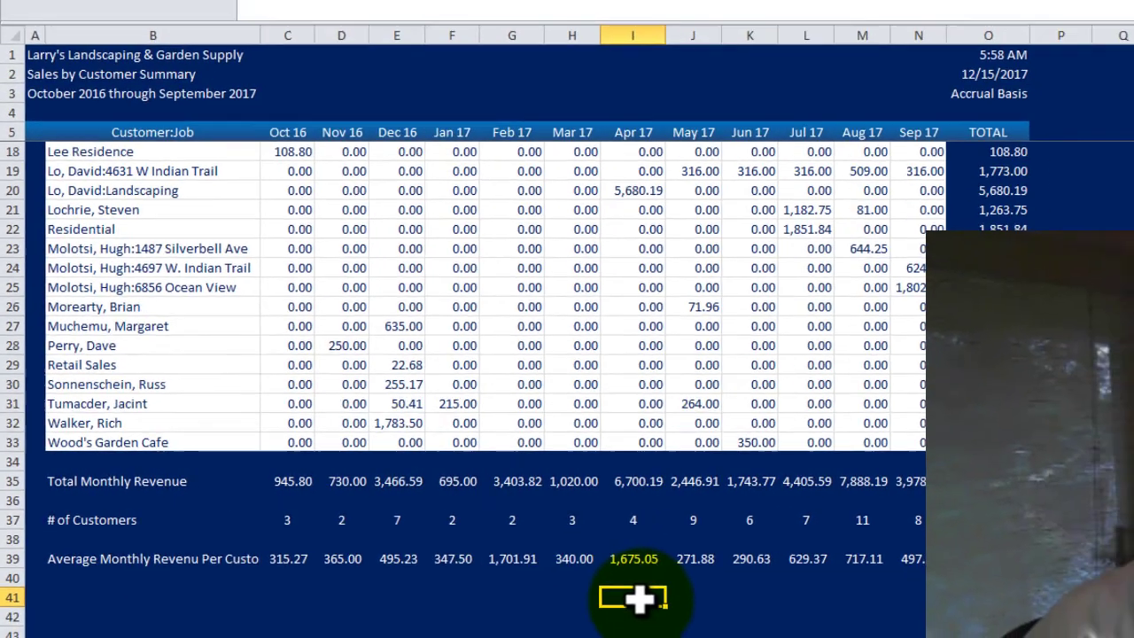